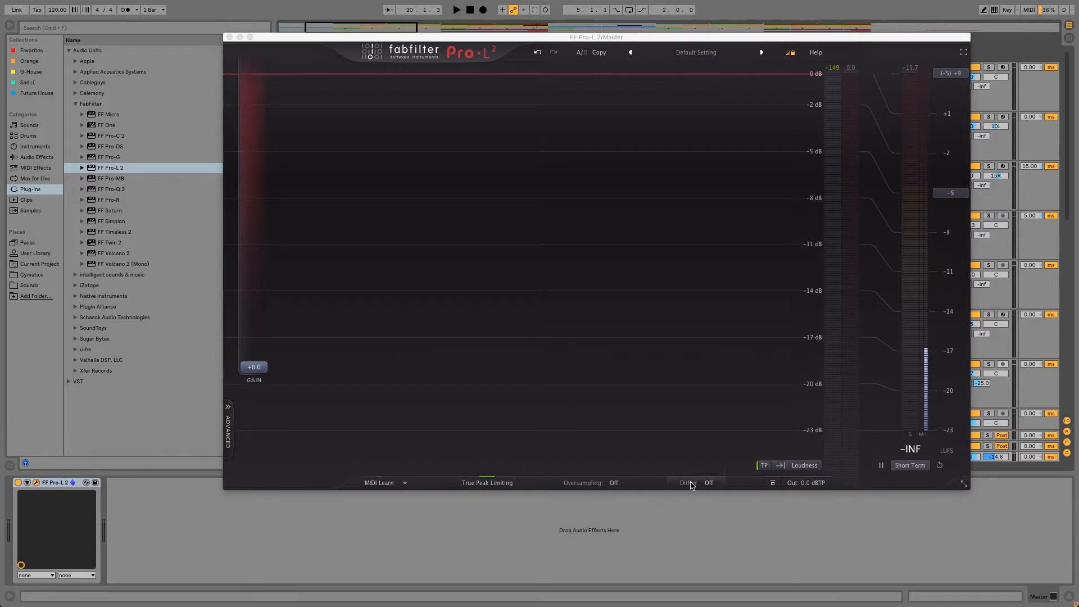
Select the first scrolling mode for the limiter's level display and start playback to watch the waveform
left_click(782, 466)
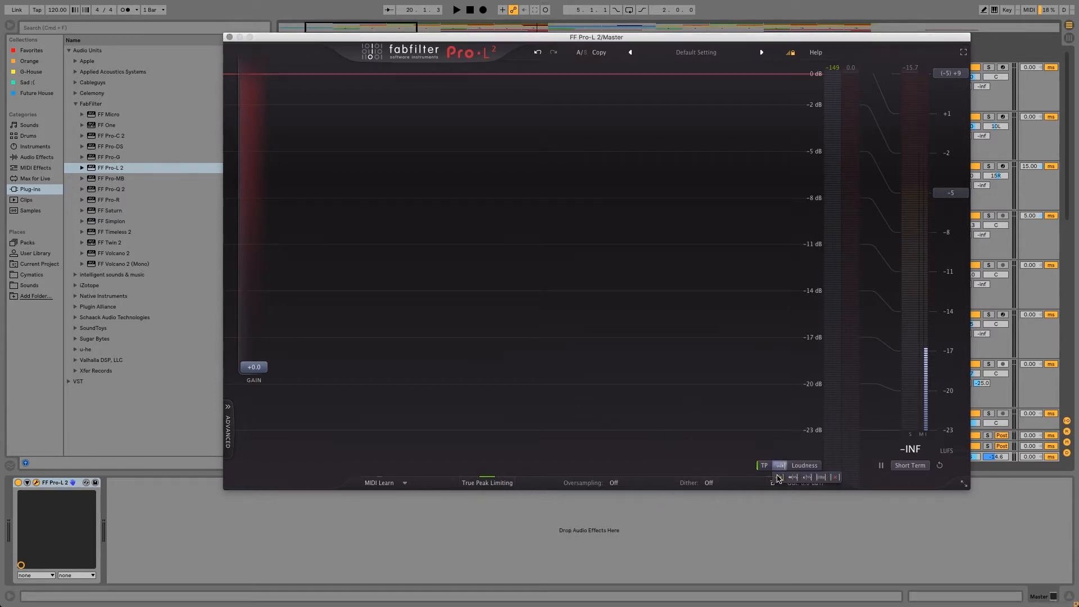
left_click(779, 477)
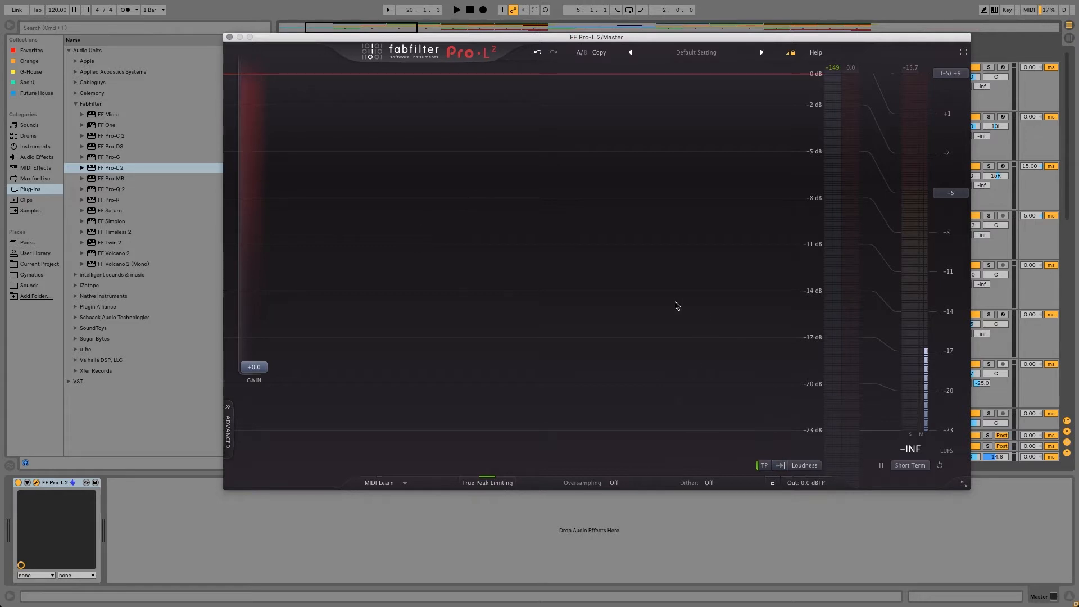
key("space")
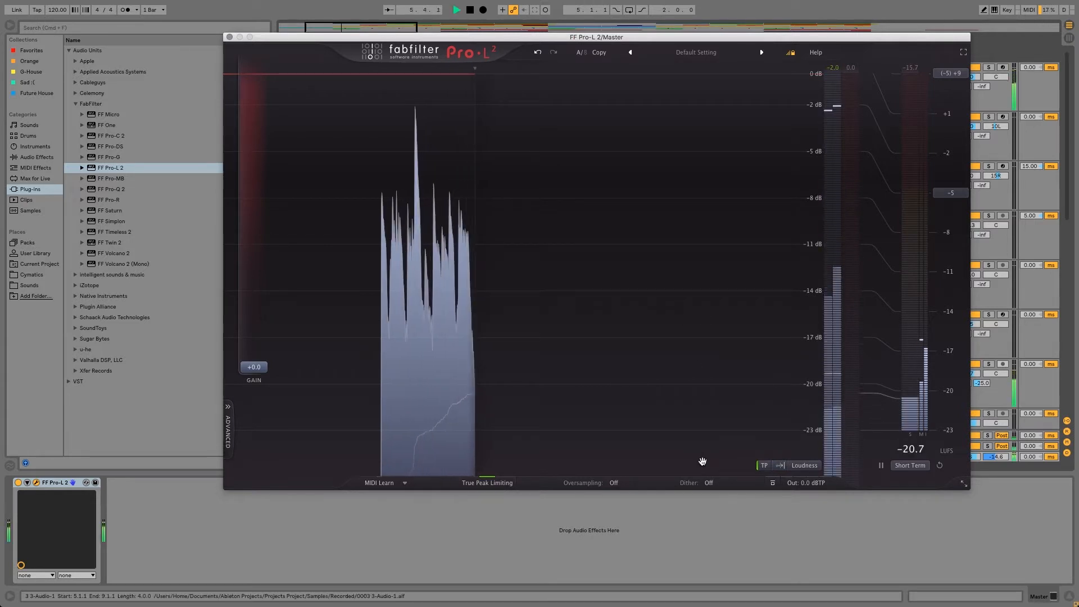
Try the other level display modes during playback, ending on the fourth mode, and stop the track
left_click(780, 466)
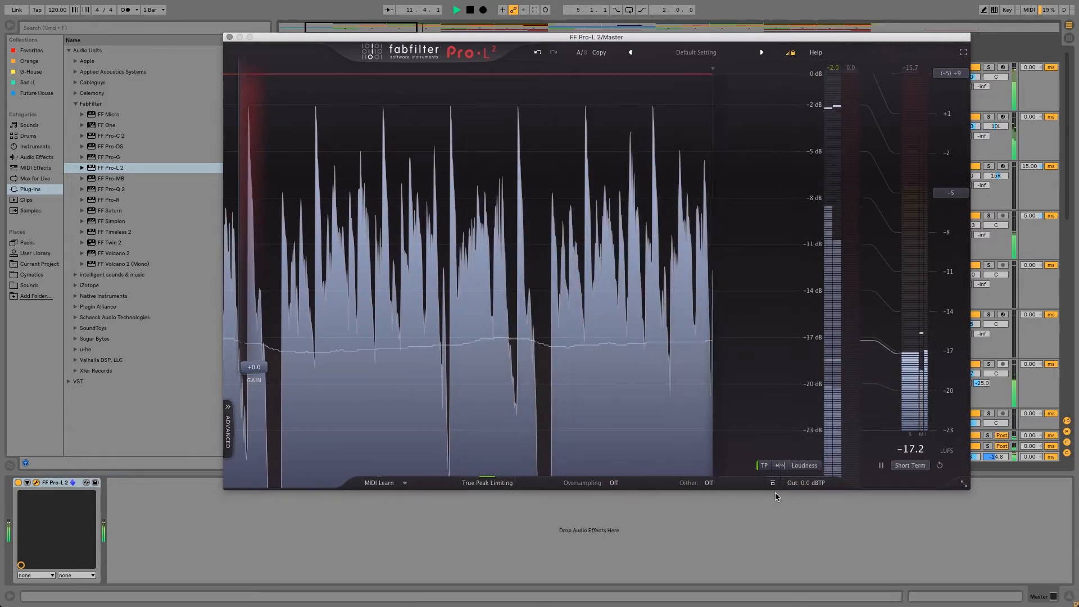
mouse_move(780, 468)
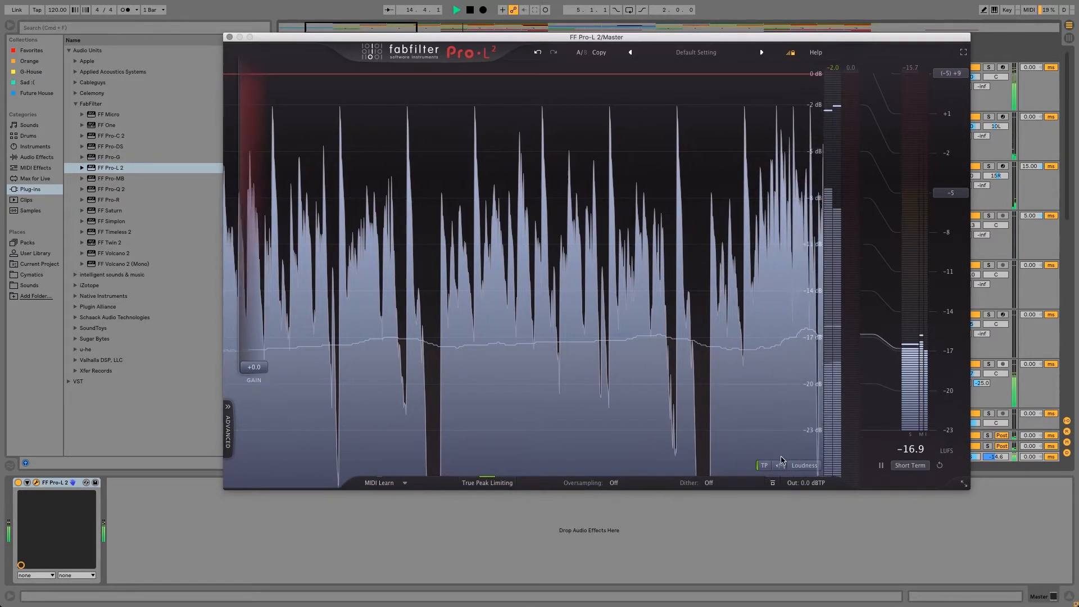
left_click(821, 477)
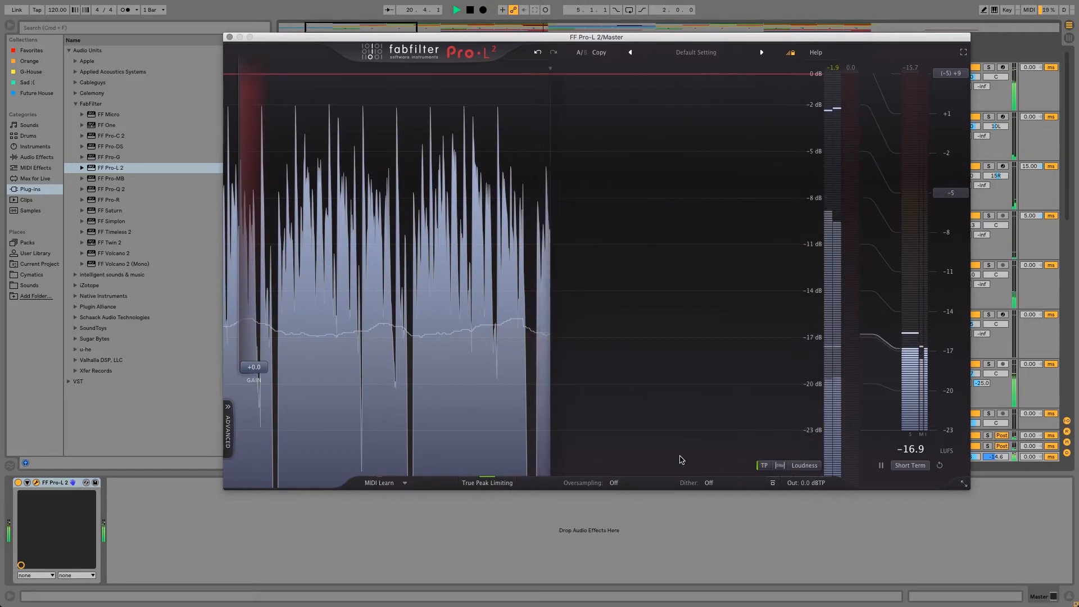
key("space")
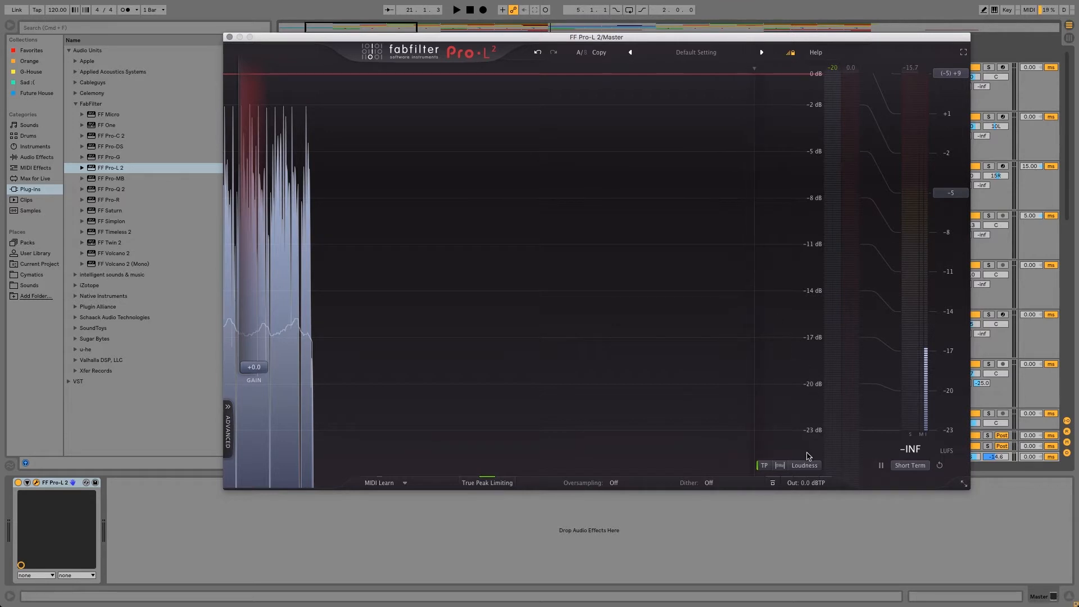
Return the level display to its first scrolling mode and play the track to check it
left_click(780, 465)
left_click(780, 478)
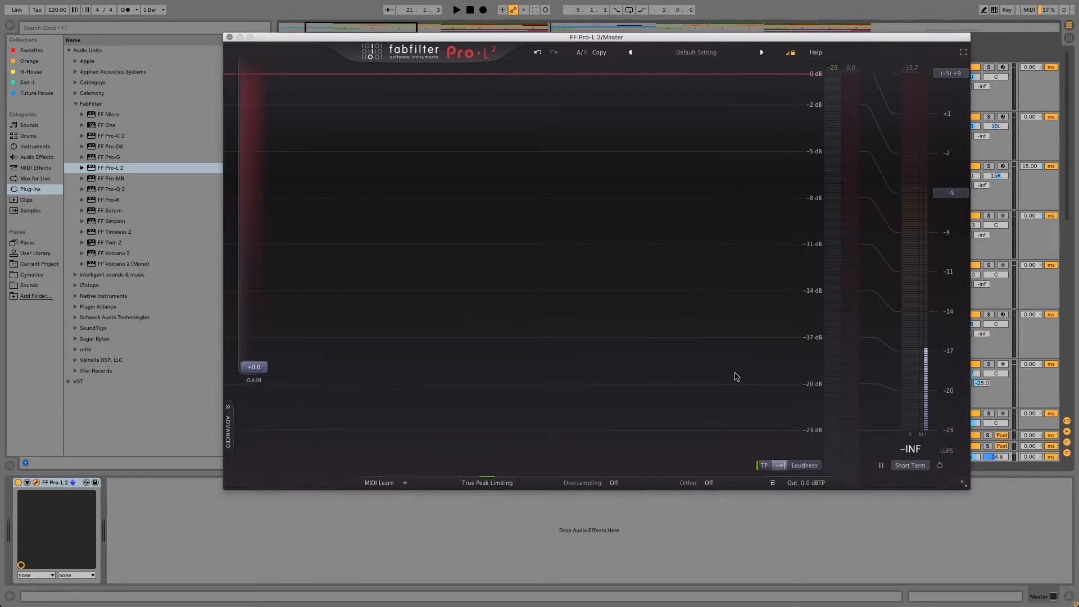
key("space")
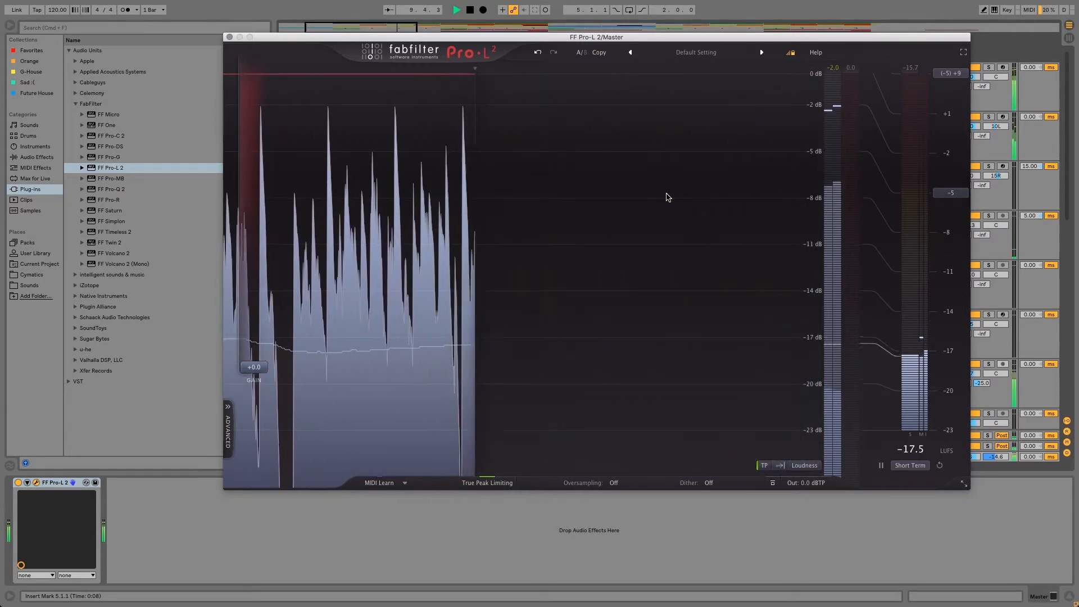
key("space")
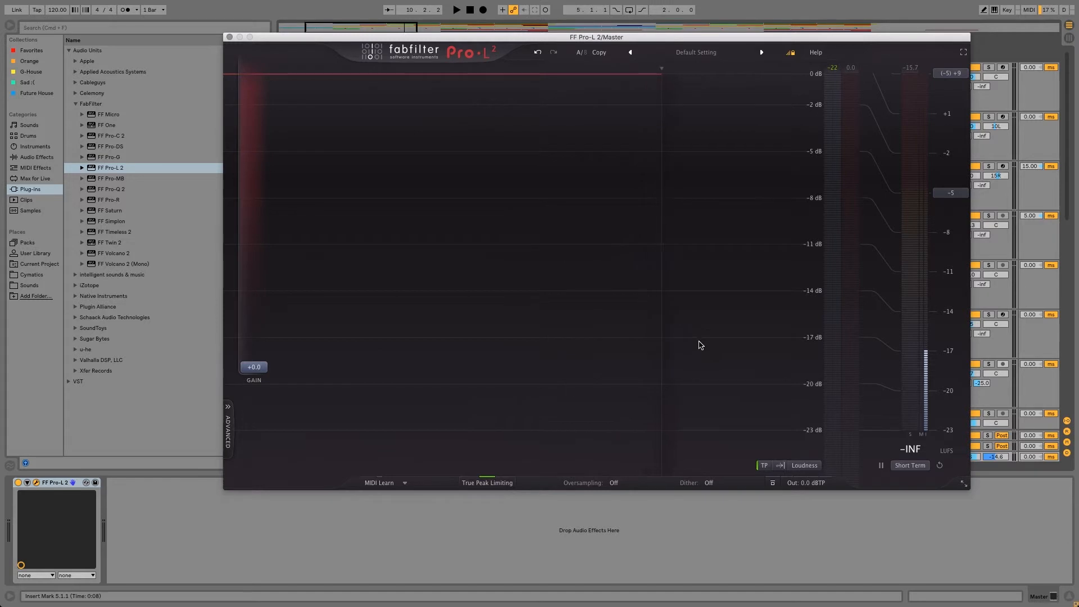
key("space")
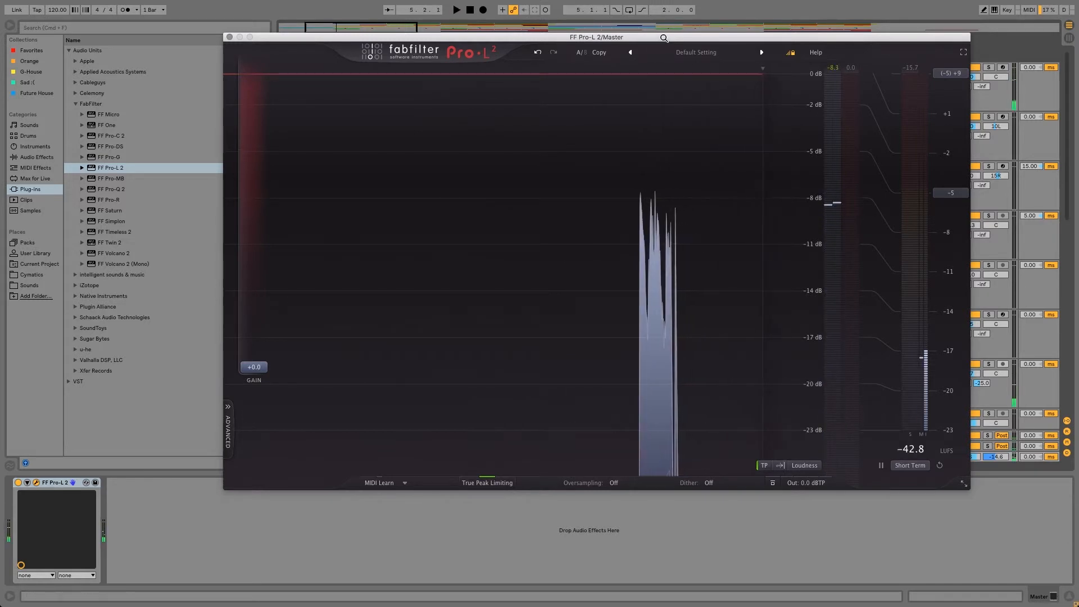
Move the limiter window to uncover the track names and review the meter scale options, keeping Loudness
left_click_drag(664, 38, 555, 44)
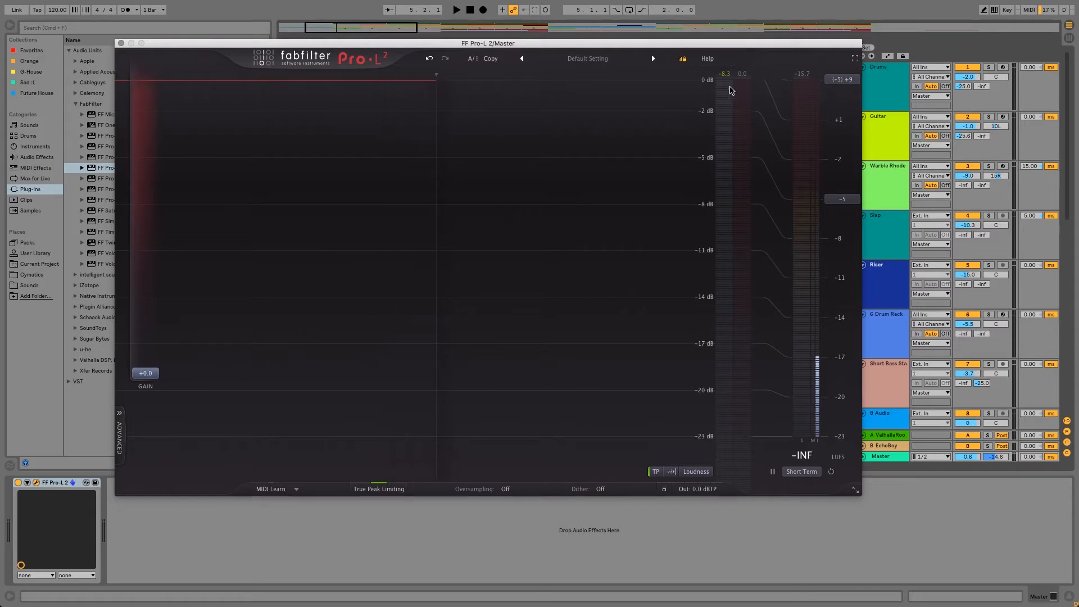
left_click(700, 473)
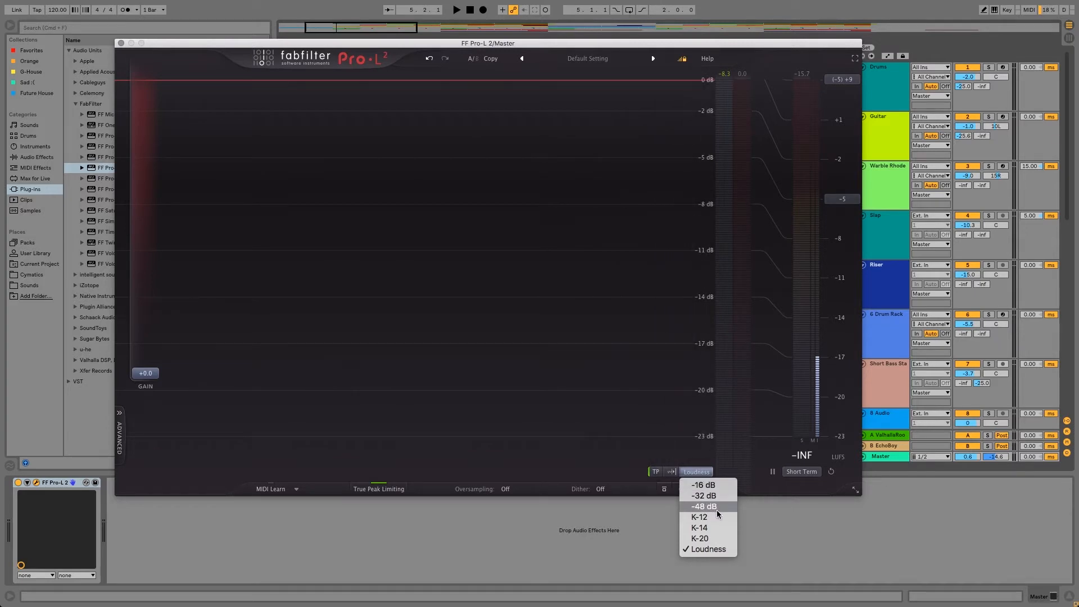
left_click(715, 553)
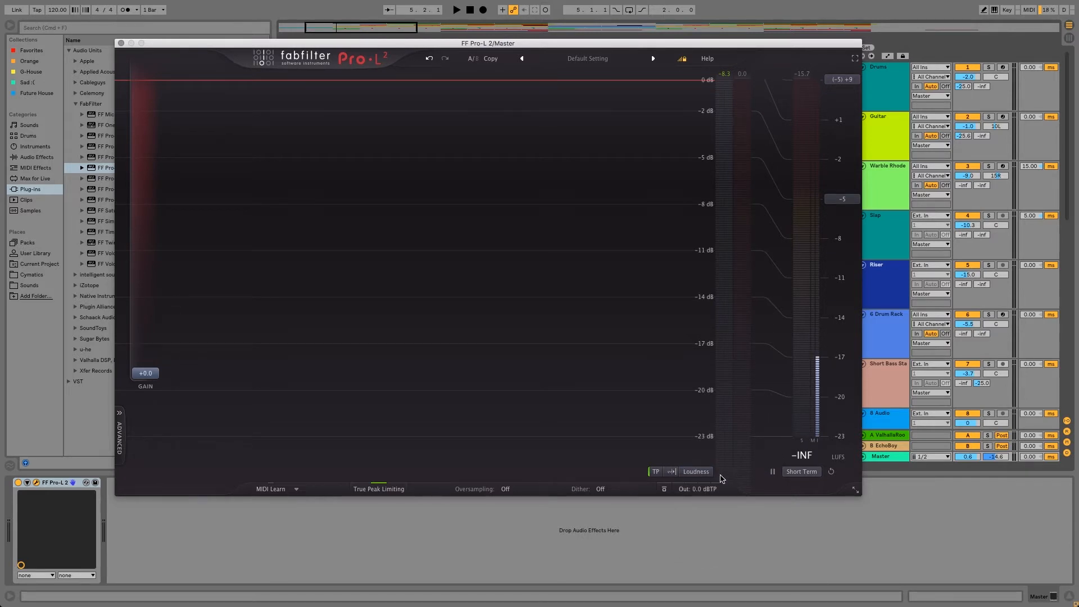
Switch the meter scale to K-14 and K-12 in turn
left_click(702, 472)
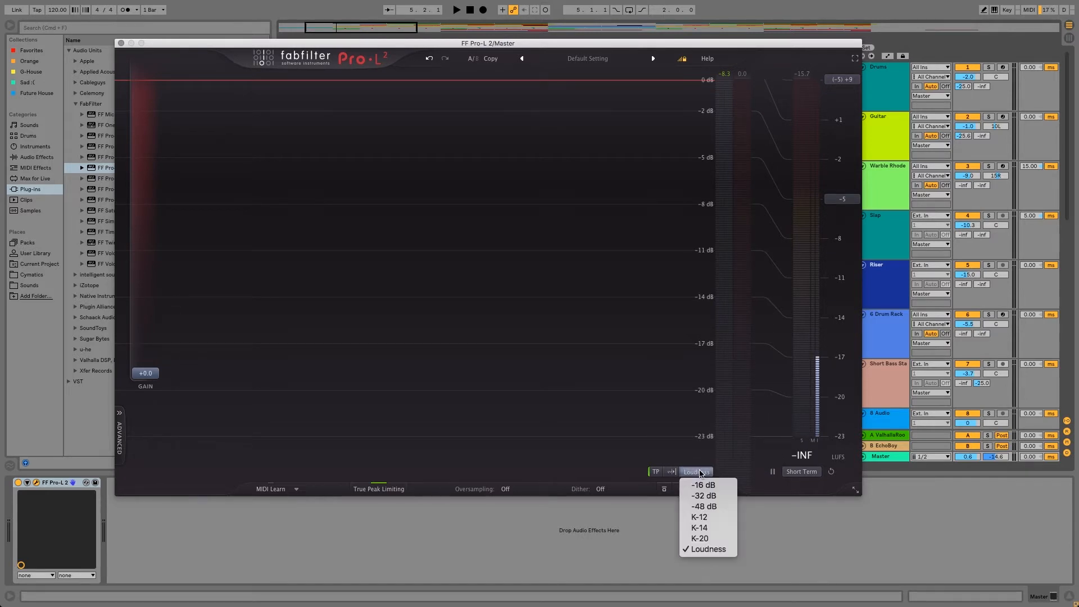
left_click(712, 528)
left_click(808, 472)
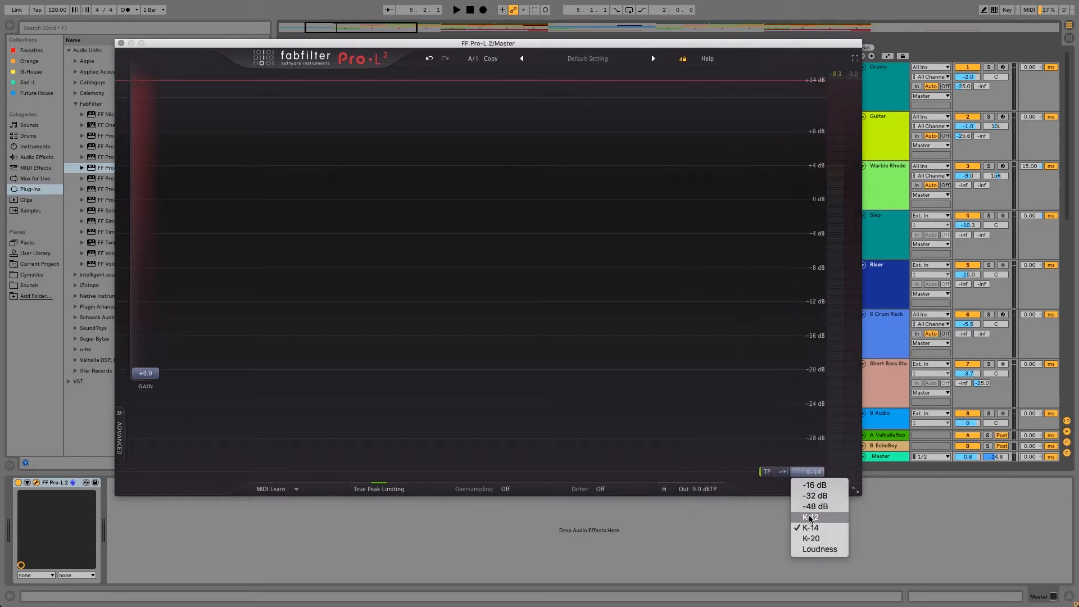
left_click(810, 517)
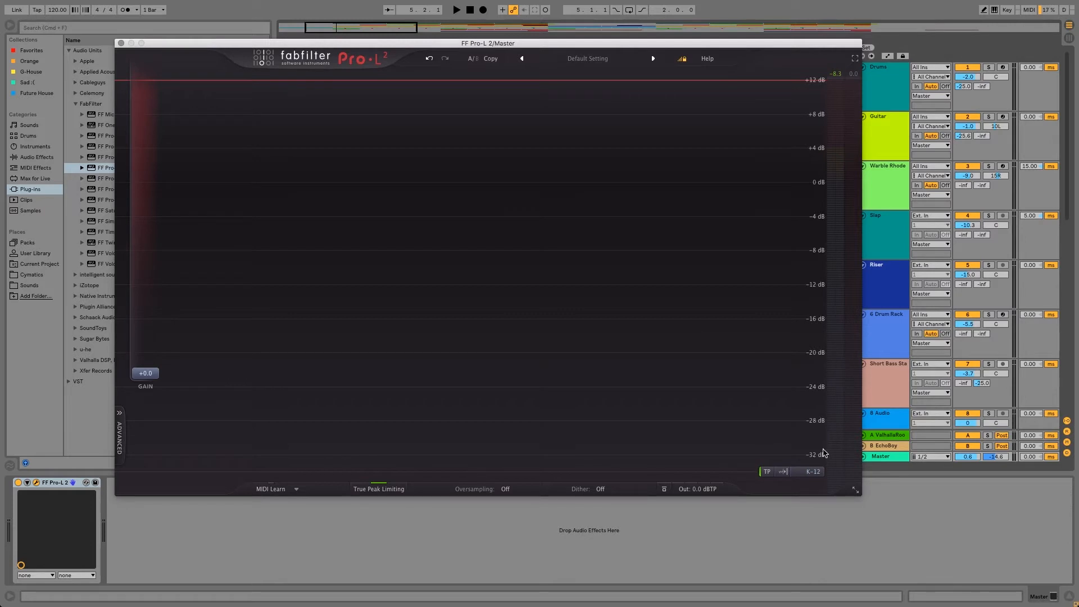
Set the meter scale back to Loudness
left_click(811, 472)
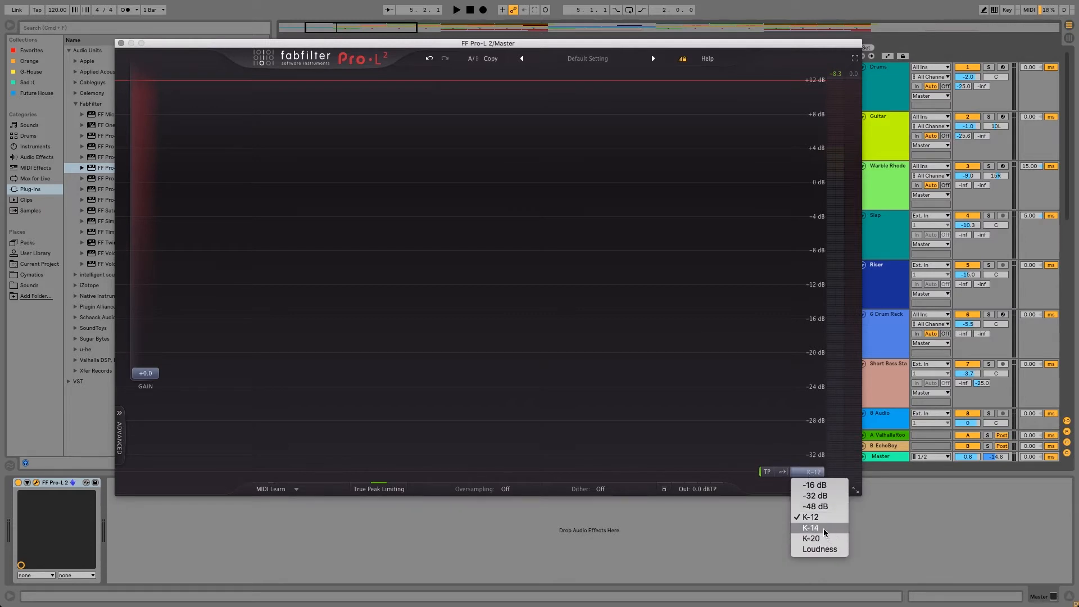
left_click(816, 471)
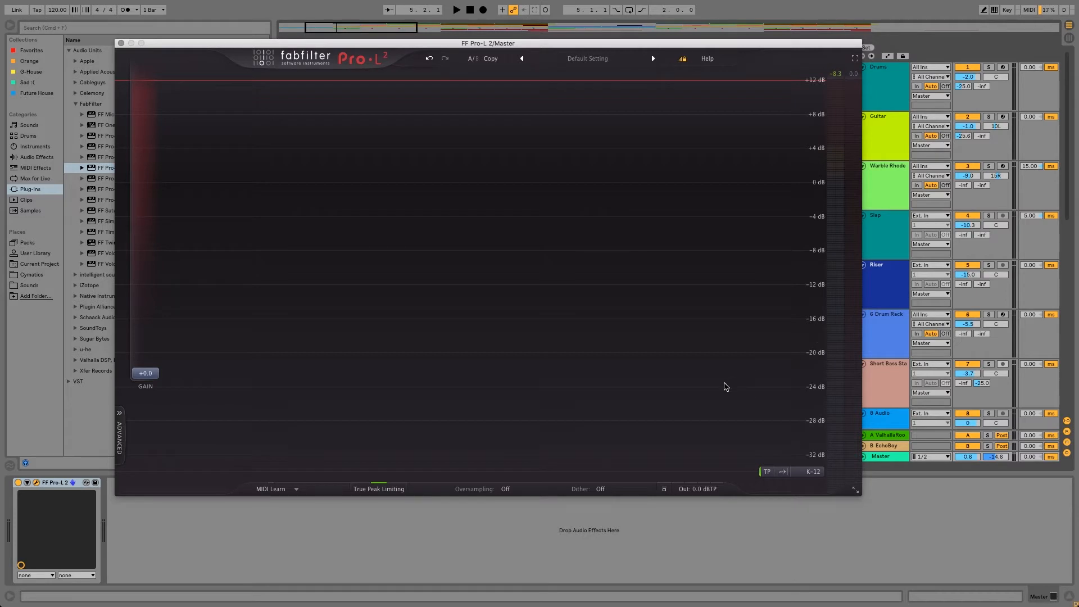
left_click(821, 475)
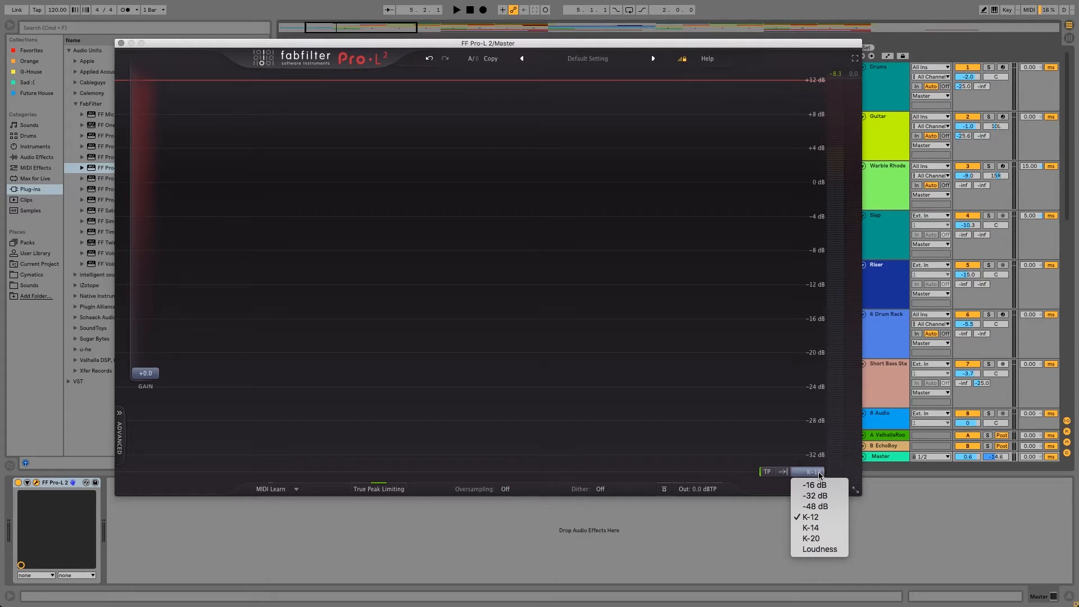
left_click(819, 550)
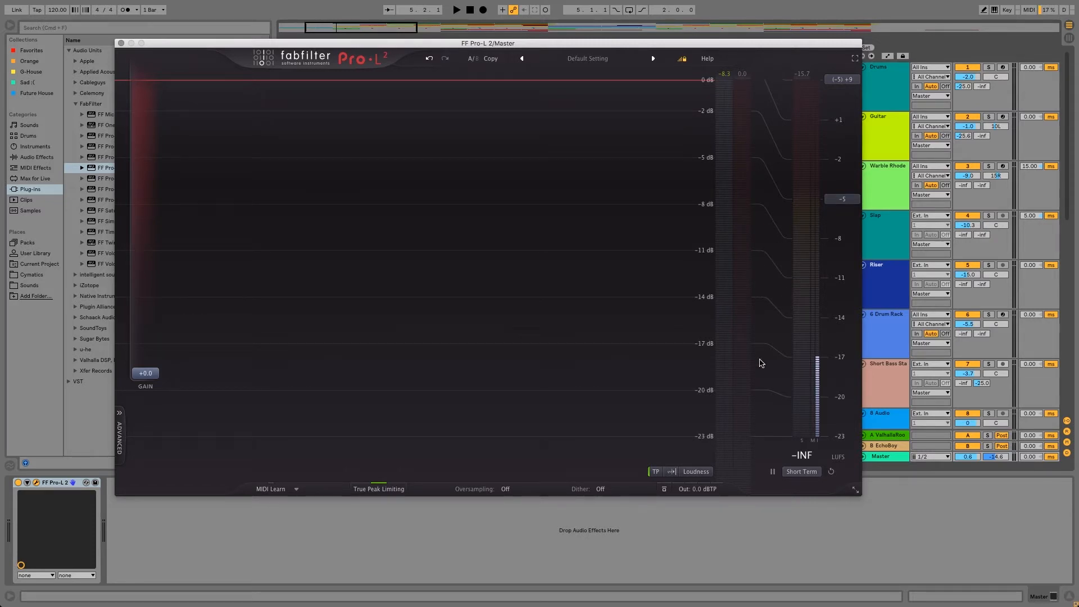
Examine the loudness target presets, from CD and streaming to the broadcast standards, without changing the target
left_click(773, 472)
left_click(847, 200)
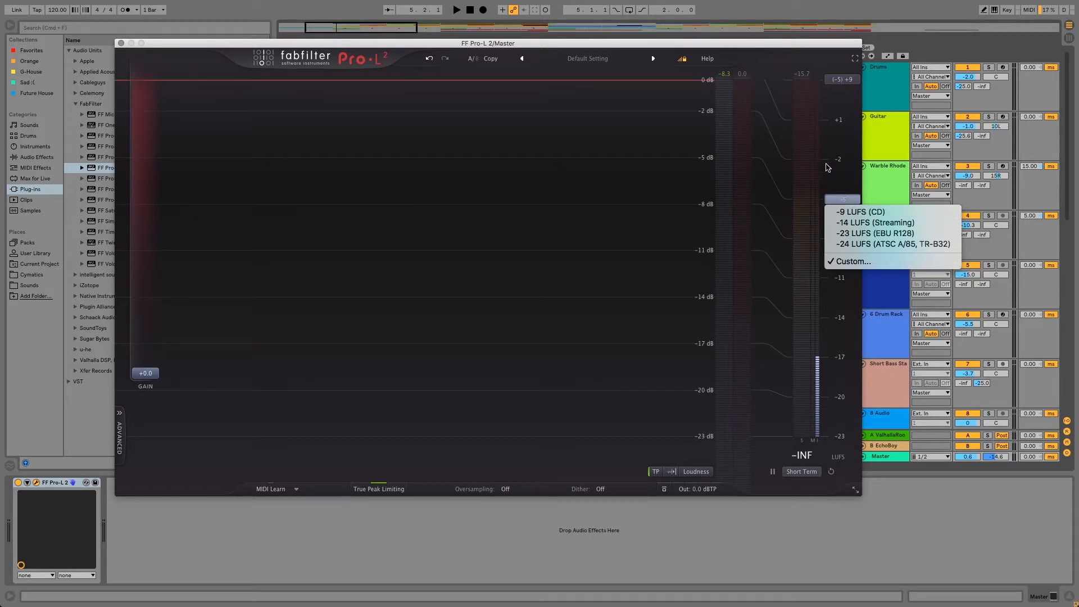
left_click(845, 198)
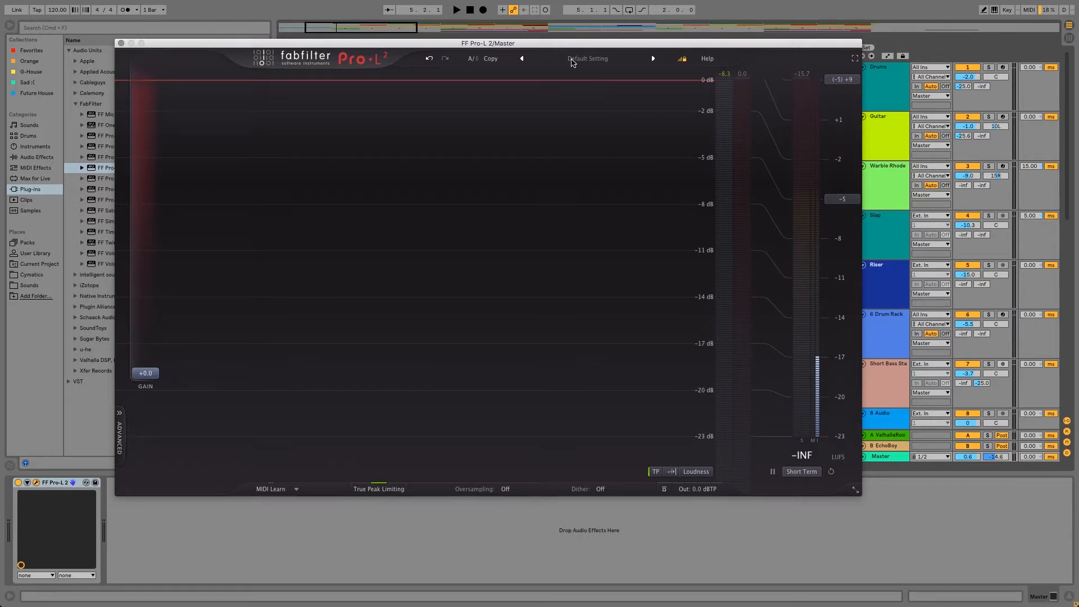
Reposition the limiter window and examine the oversampling choices, leaving oversampling off
left_click_drag(564, 43, 683, 52)
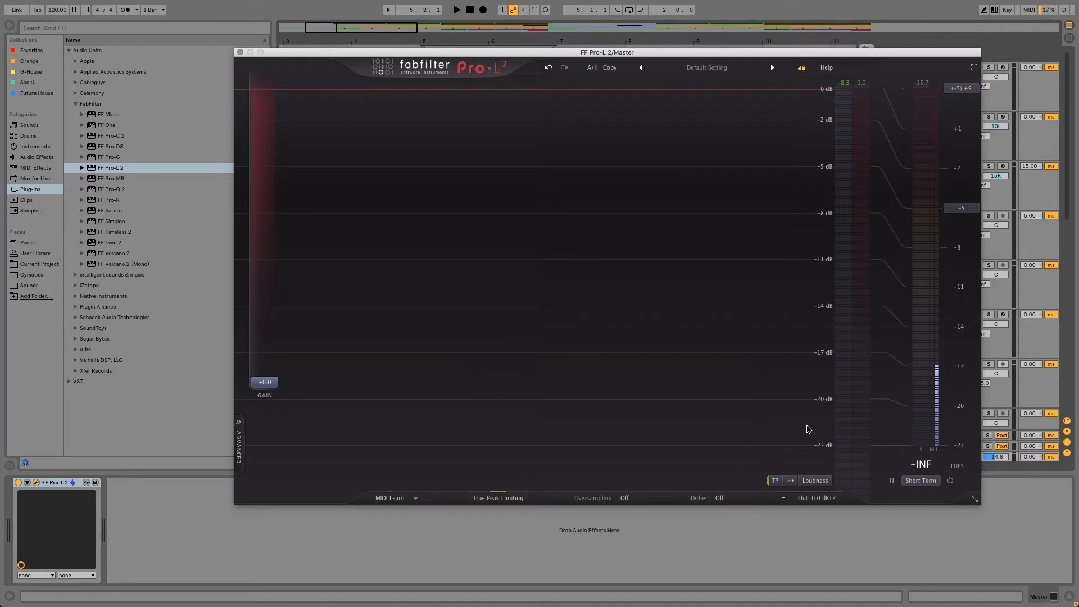
left_click_drag(774, 53, 737, 41)
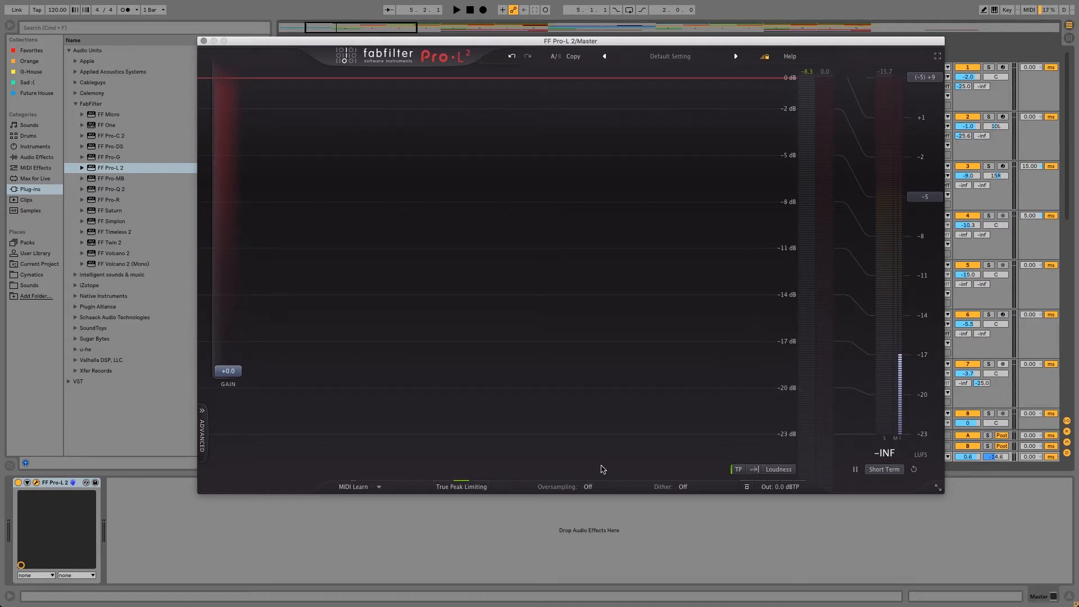
left_click(590, 486)
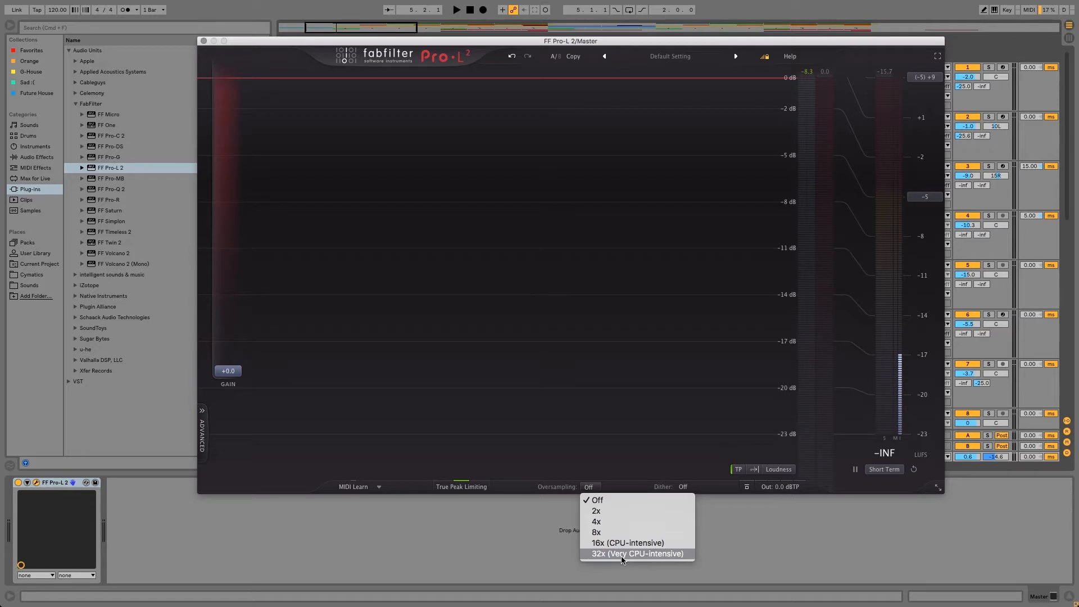
left_click(620, 473)
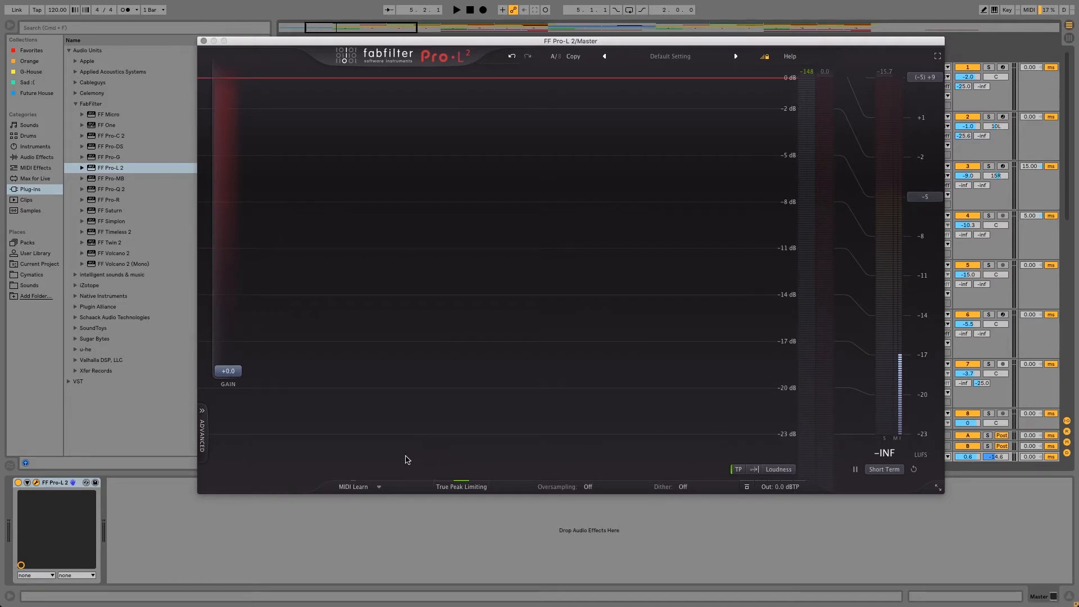
Examine the limiter's advanced style, timing and channel linking settings, and the output level controls
left_click(202, 432)
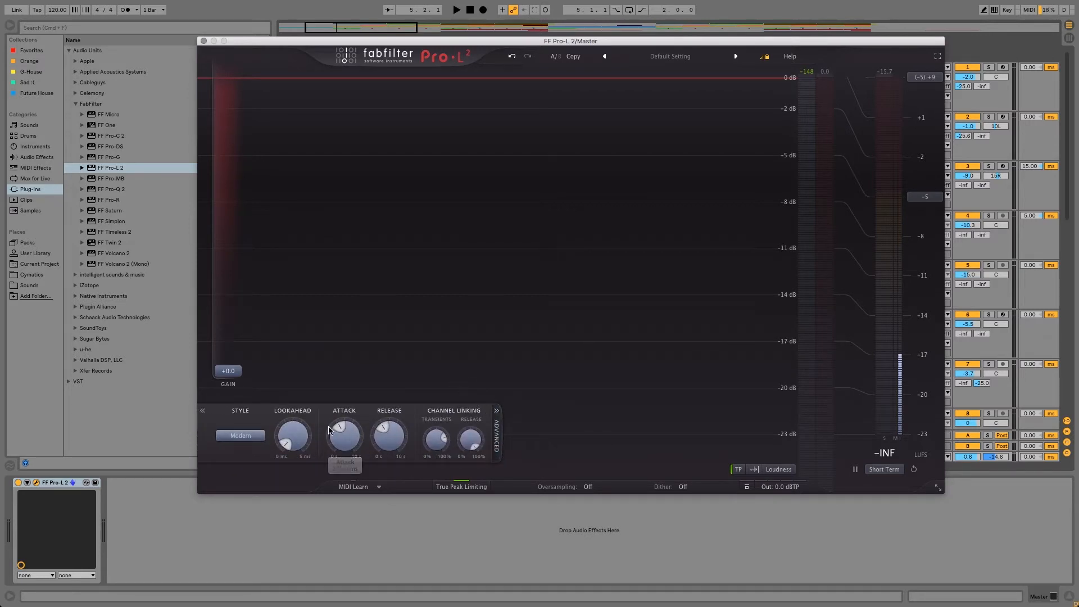
left_click(495, 443)
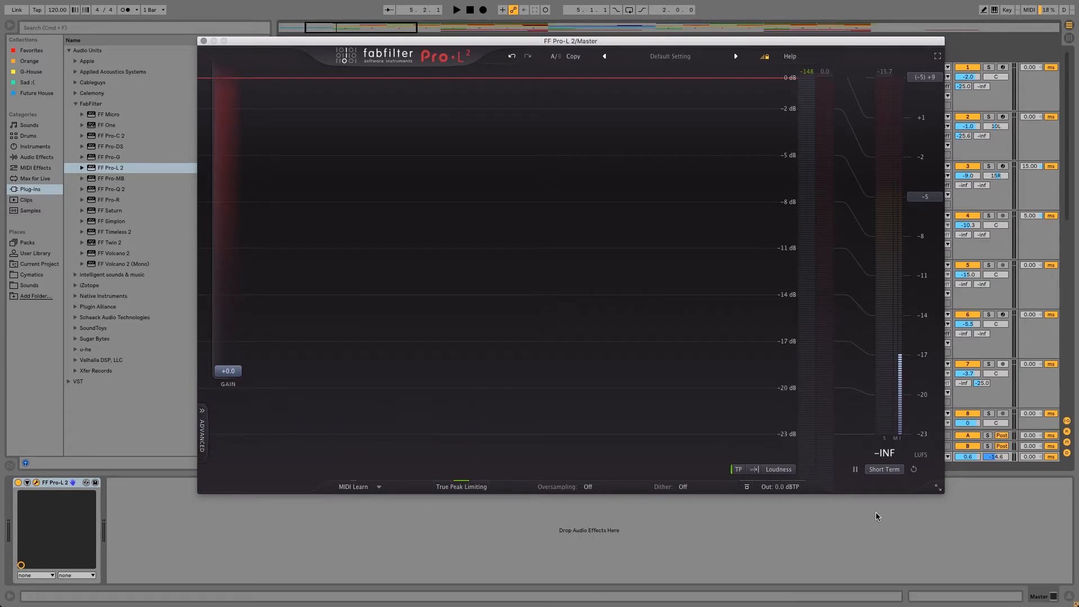
mouse_move(793, 483)
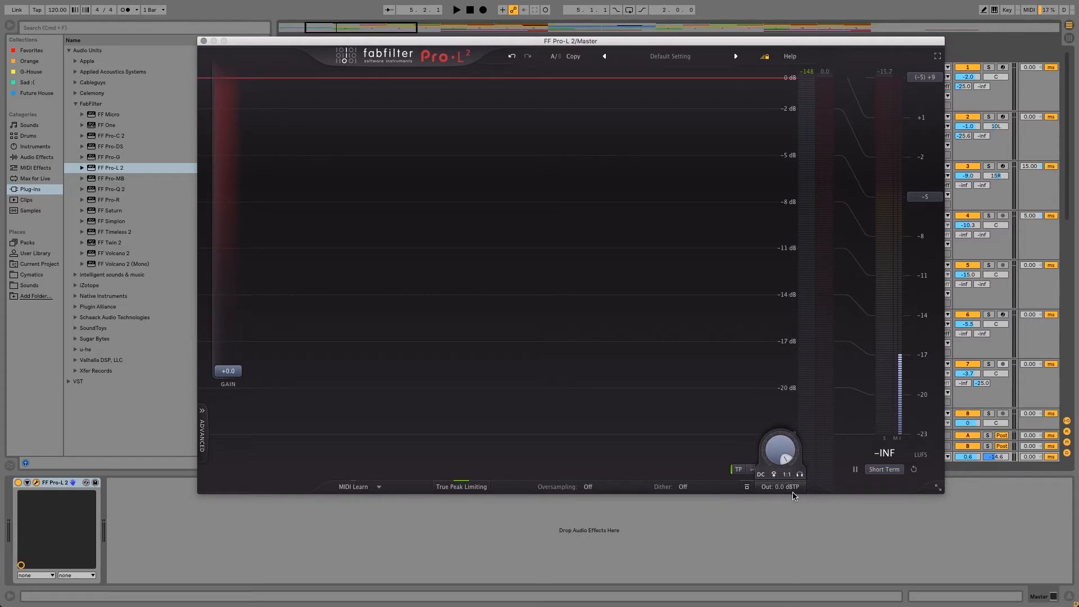
Play the track and raise the limiter's gain to about +2.2 dB
left_click(759, 530)
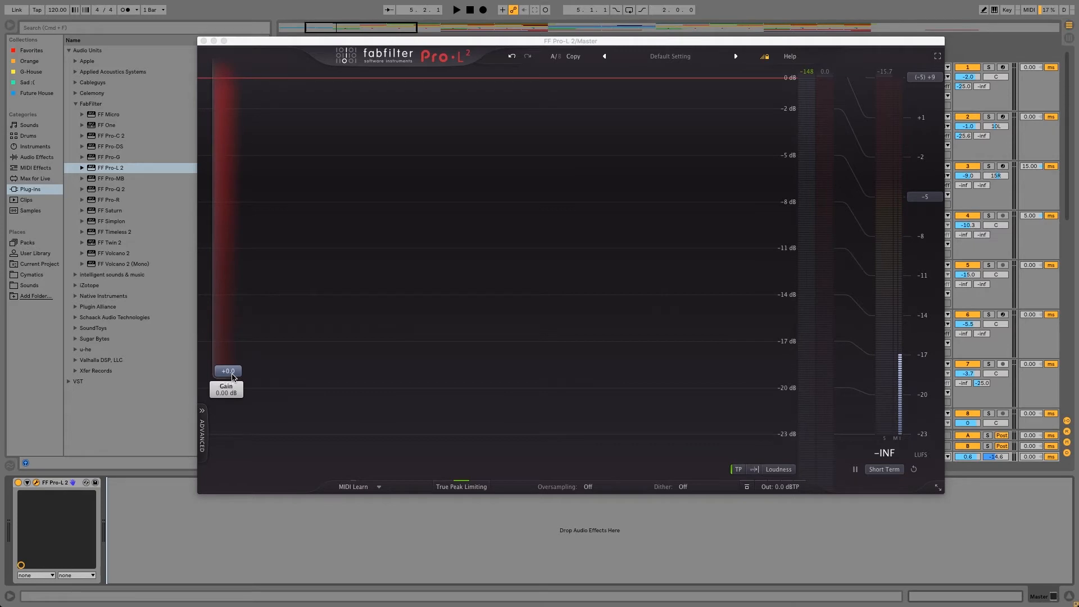
key("space")
left_click_drag(234, 376, 237, 352)
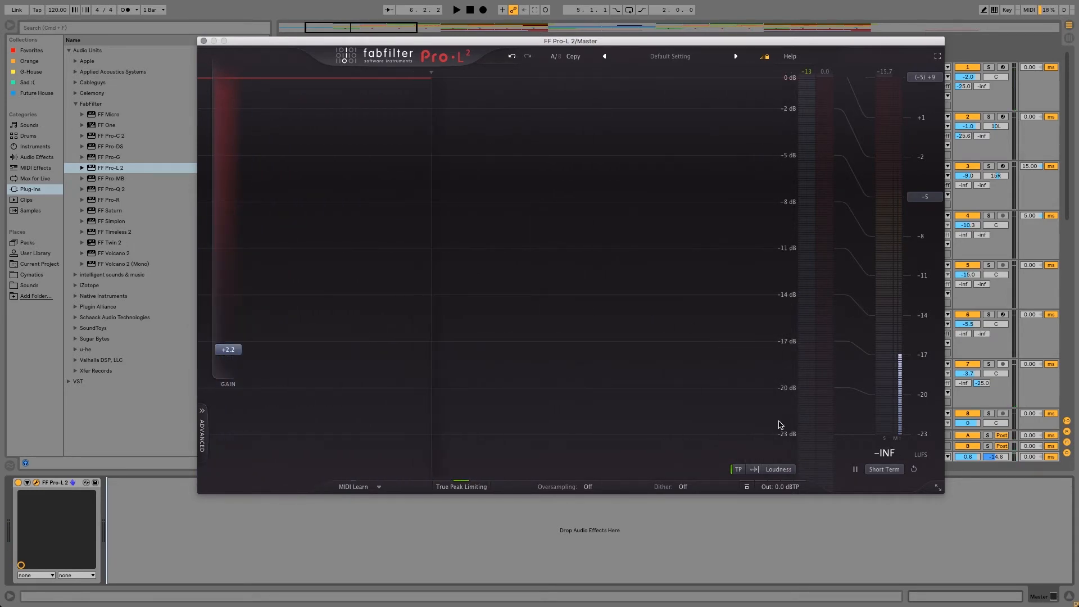
Enable the 1:1 output option and raise the gain to +2.5 dB while the track plays
mouse_move(791, 488)
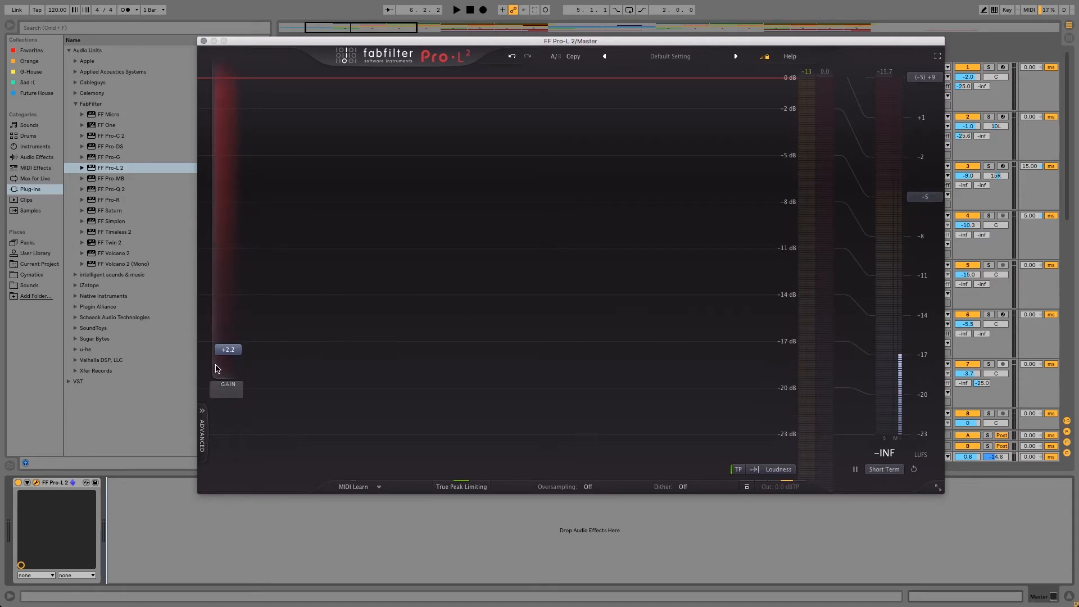
mouse_move(228, 357)
key("space")
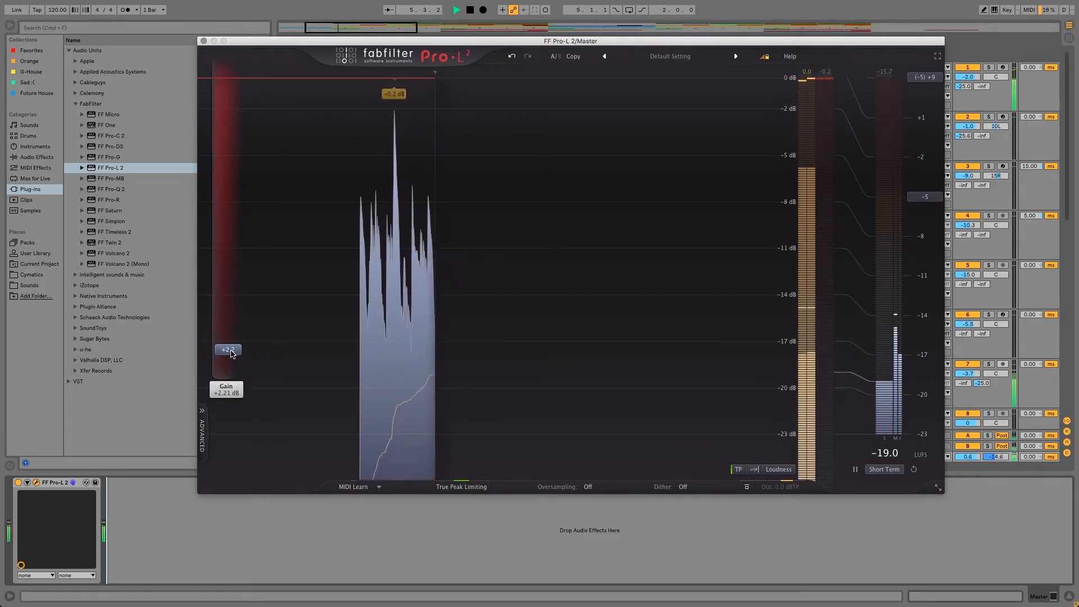
left_click_drag(231, 351, 231, 348)
key("space")
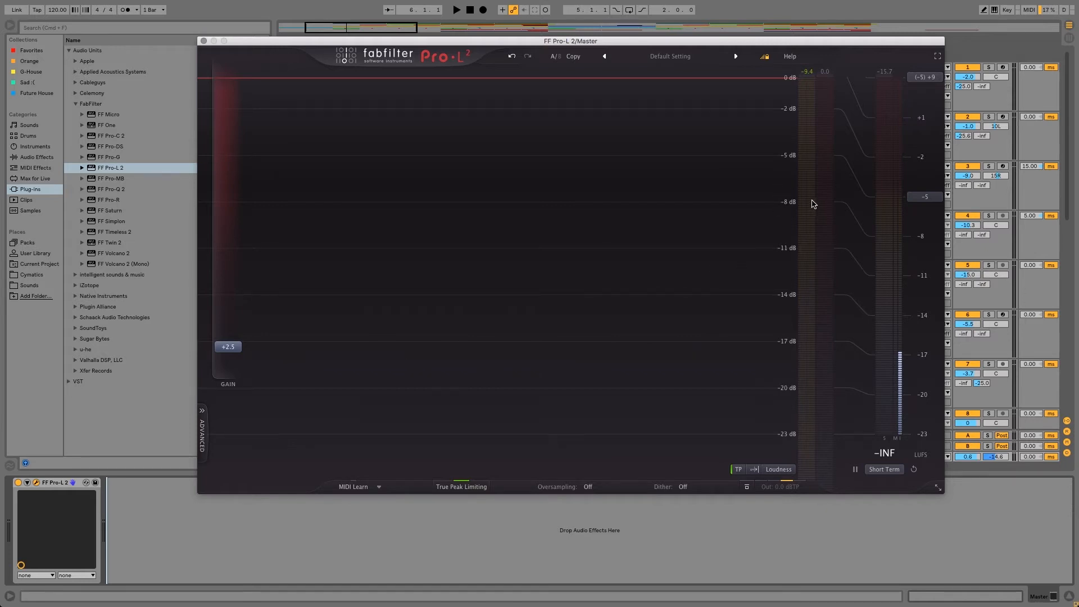
Play the track while raising the limiter's gain to about +13.3 dB, stop playback, and trim the gain to +13.0 dB
mouse_move(226, 351)
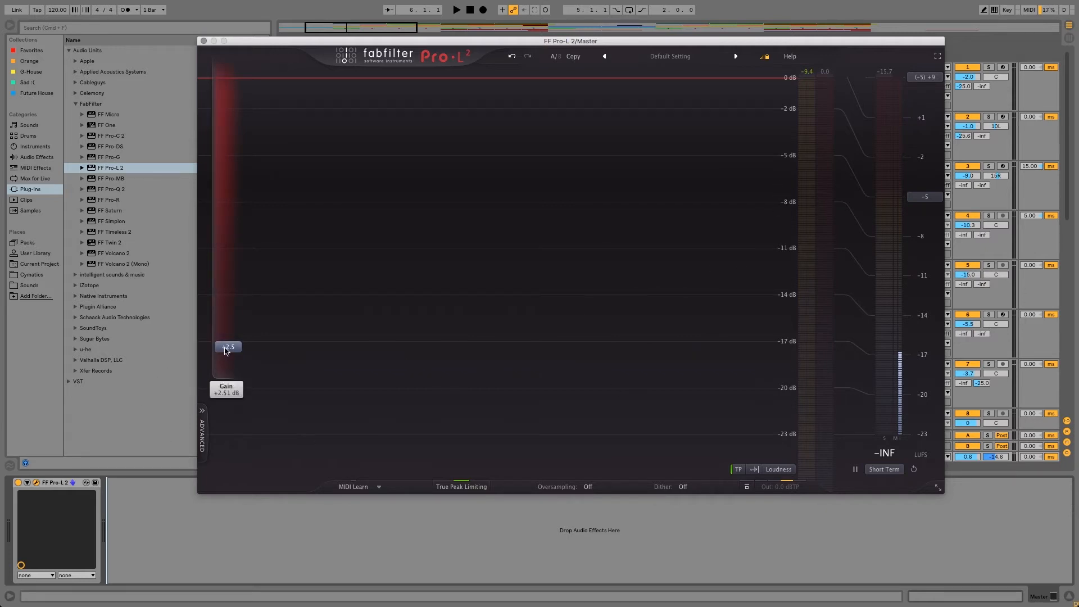
key("space")
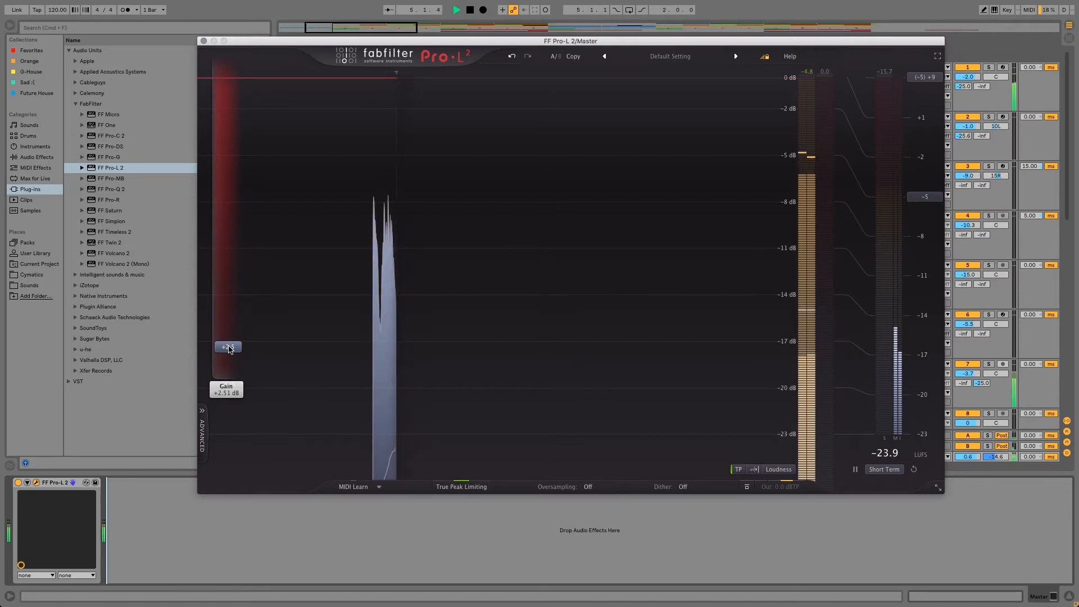
left_click_drag(230, 349, 247, 242)
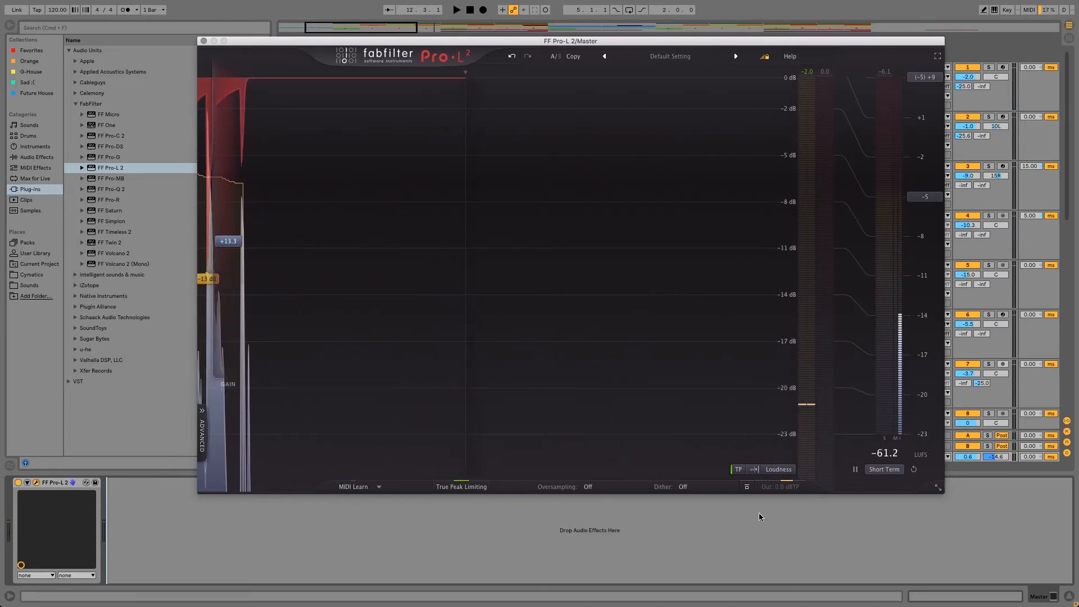
mouse_move(753, 471)
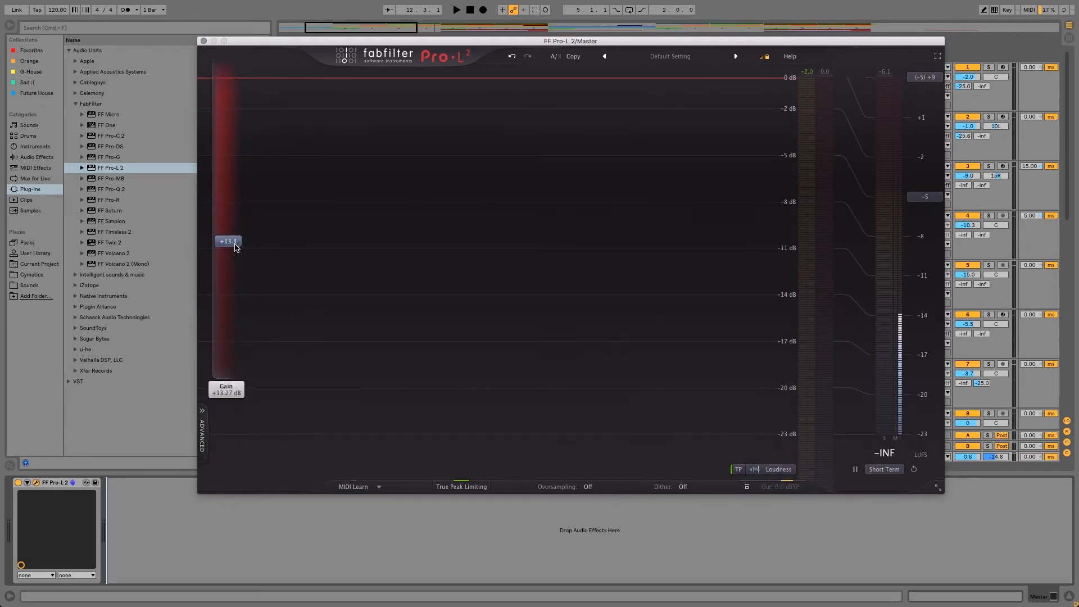
left_click_drag(236, 244, 237, 248)
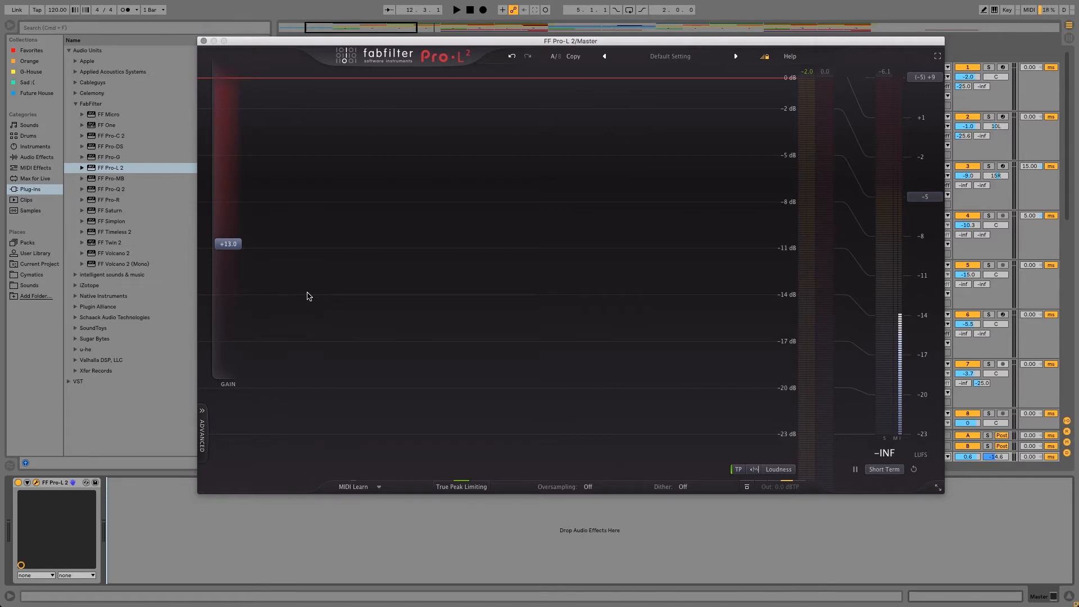
Show the advanced settings and sweep the attack time above 1400 ms and back down to about 109 ms
left_click(204, 431)
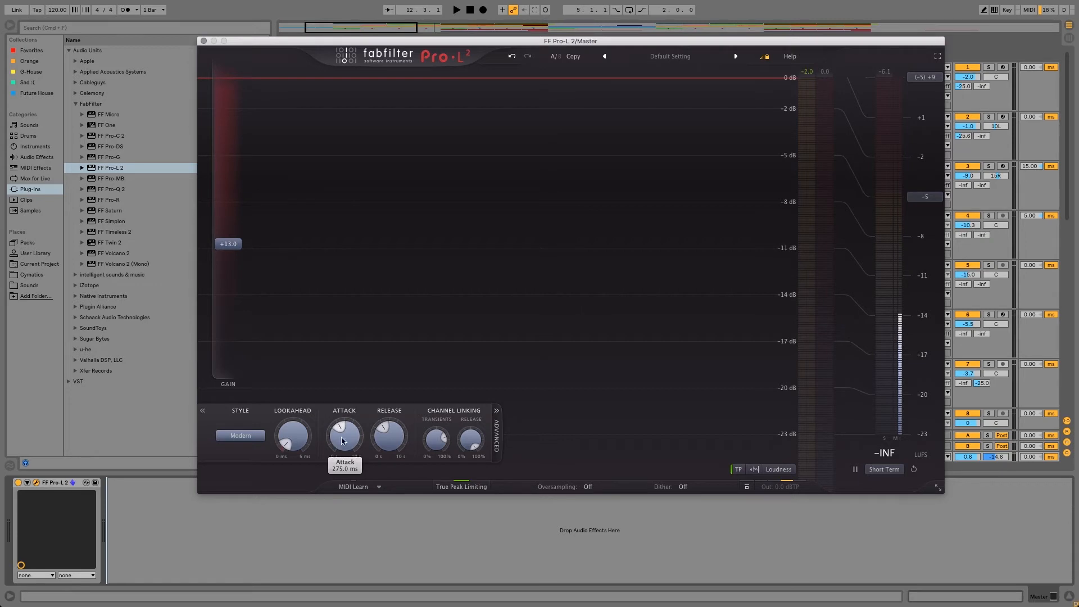
mouse_move(380, 440)
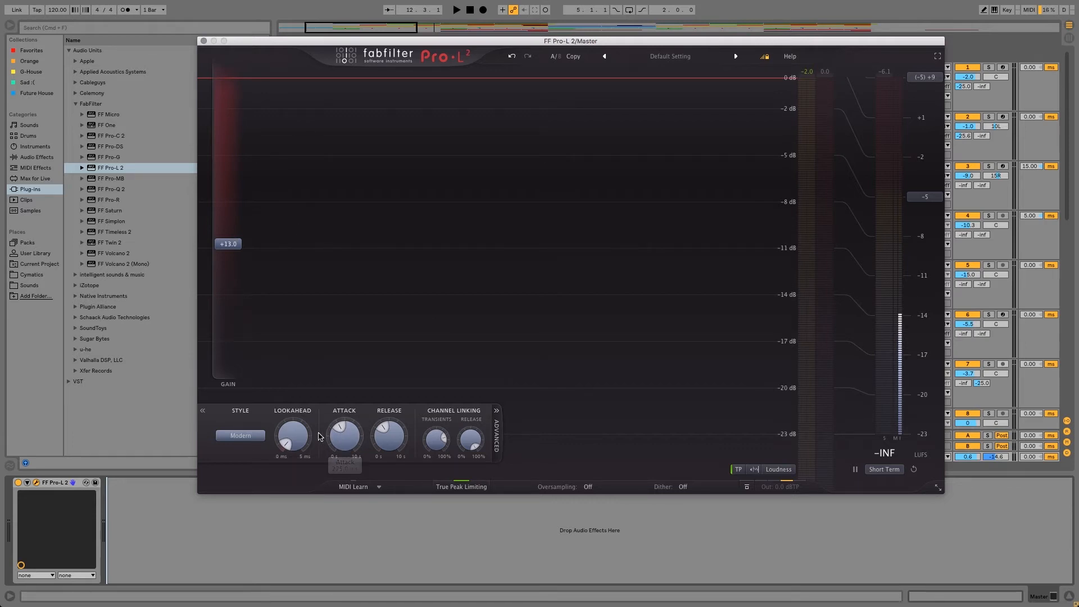
mouse_move(337, 444)
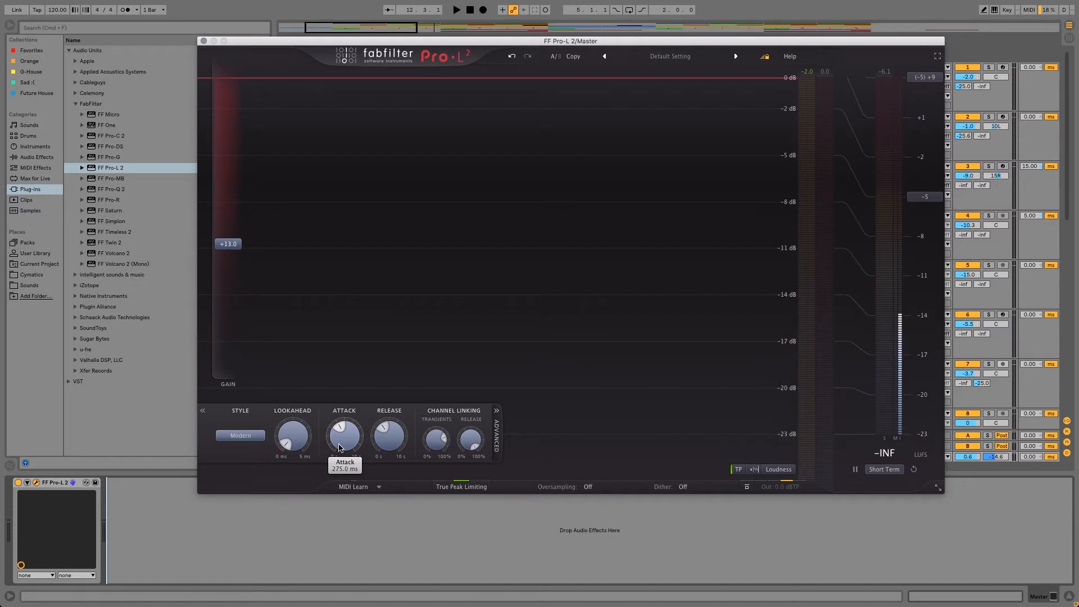
left_click_drag(338, 445, 338, 410)
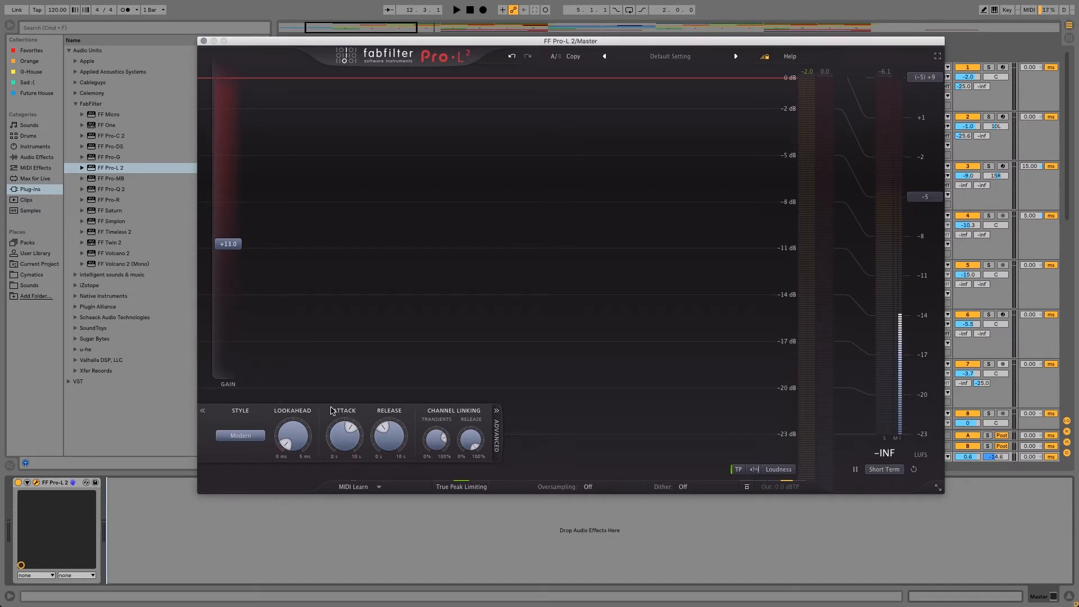
mouse_move(340, 432)
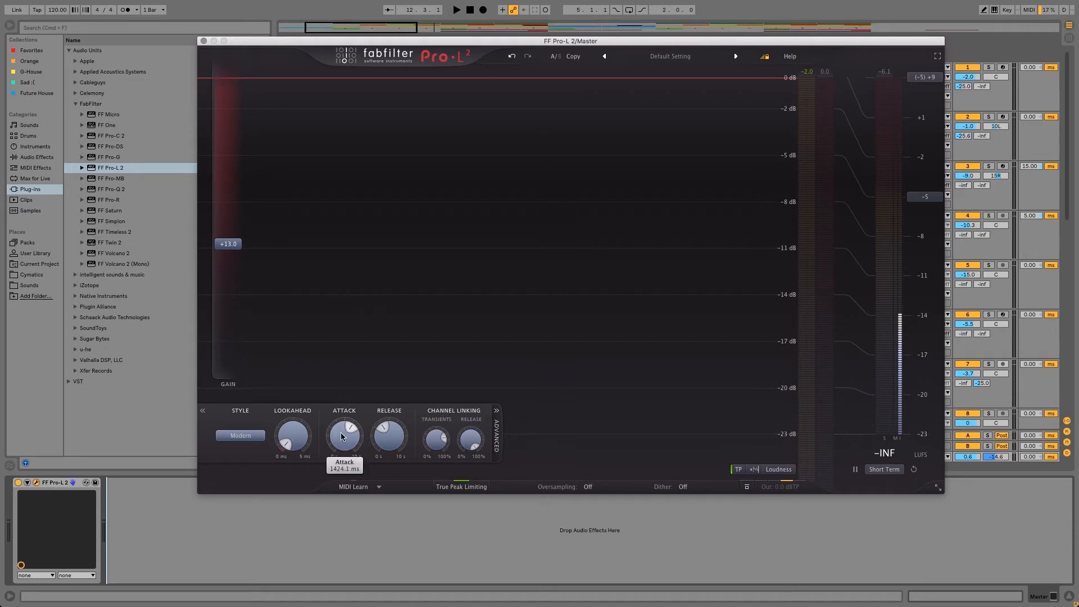
left_click_drag(340, 432, 341, 415)
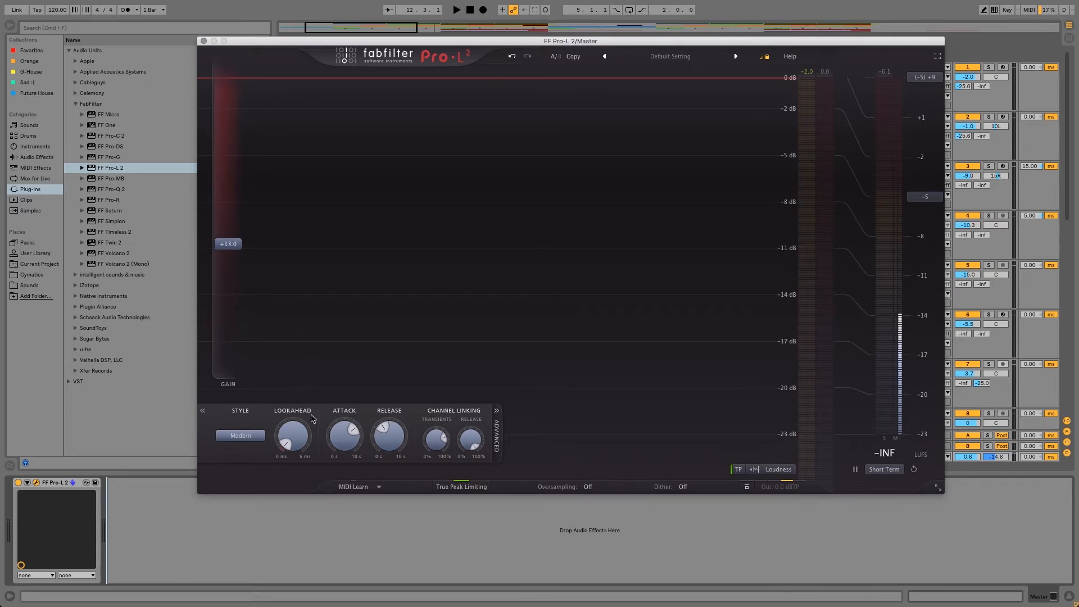
left_click_drag(326, 432, 327, 496)
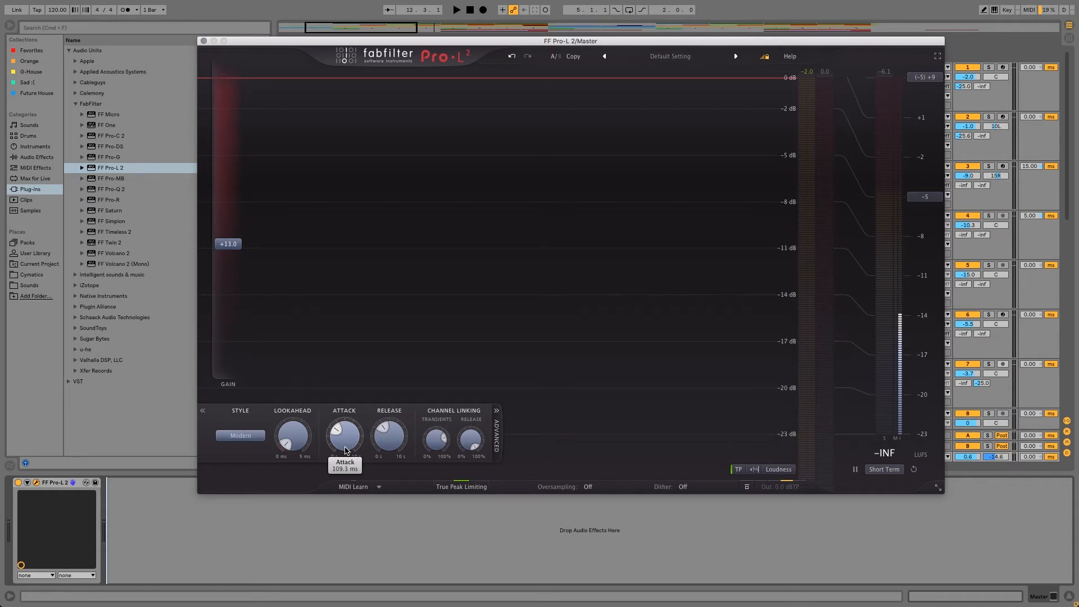
scroll(345, 450, "down", 1)
scroll(346, 451, "down", 5)
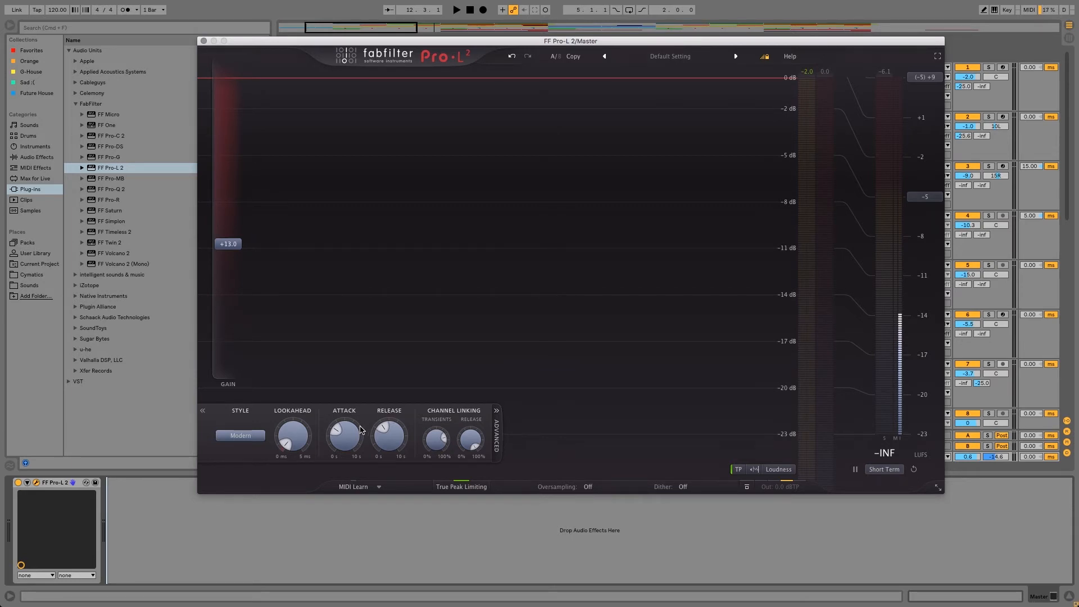
mouse_move(384, 435)
mouse_move(349, 432)
Check the preset categories without loading a preset, and sweep the release time up and down
left_click(681, 56)
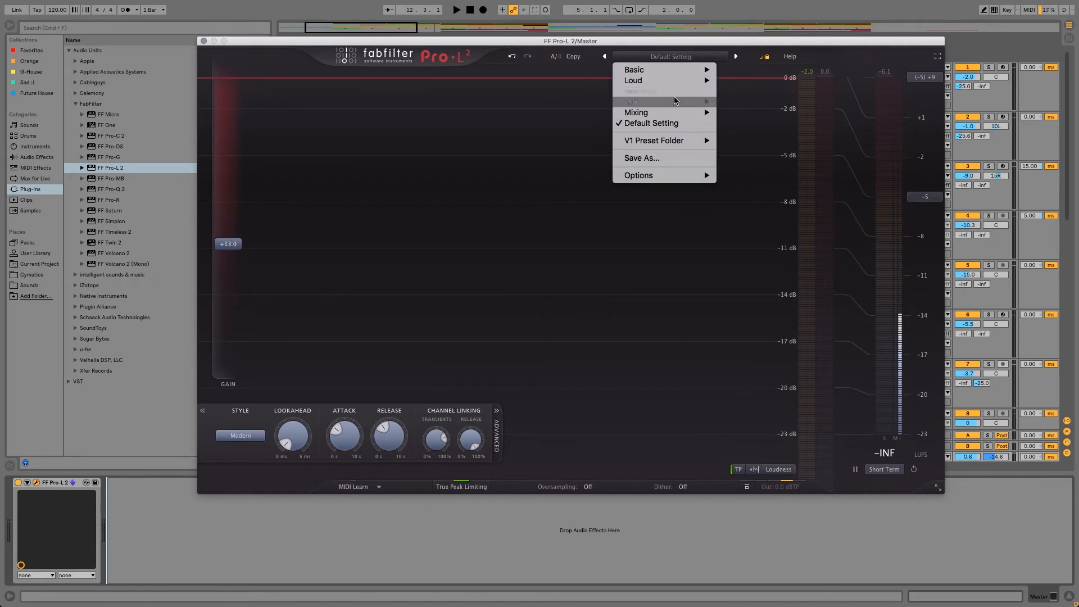
left_click(700, 58)
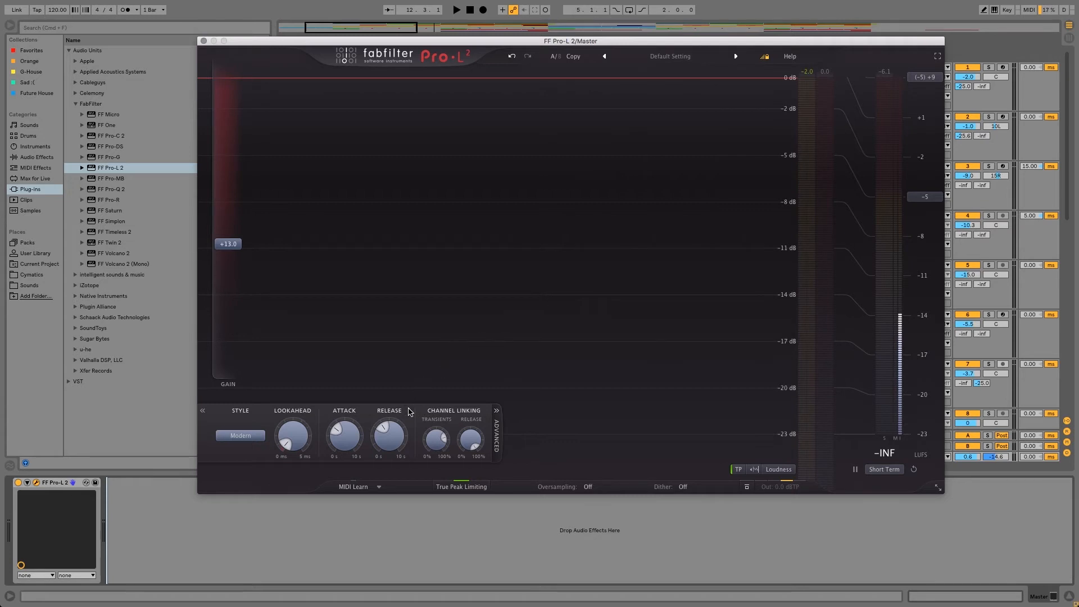
mouse_move(346, 443)
mouse_move(429, 439)
left_click_drag(389, 437, 395, 378)
left_click_drag(393, 438, 387, 475)
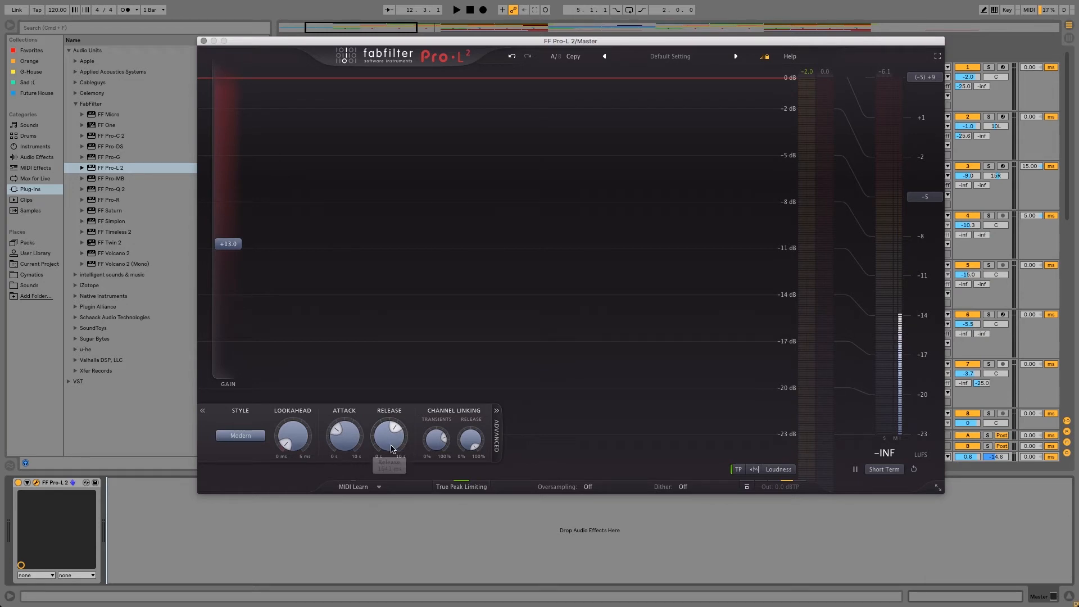
Sweep the lookahead time up and down several times, leaving it close to its minimum
mouse_move(302, 440)
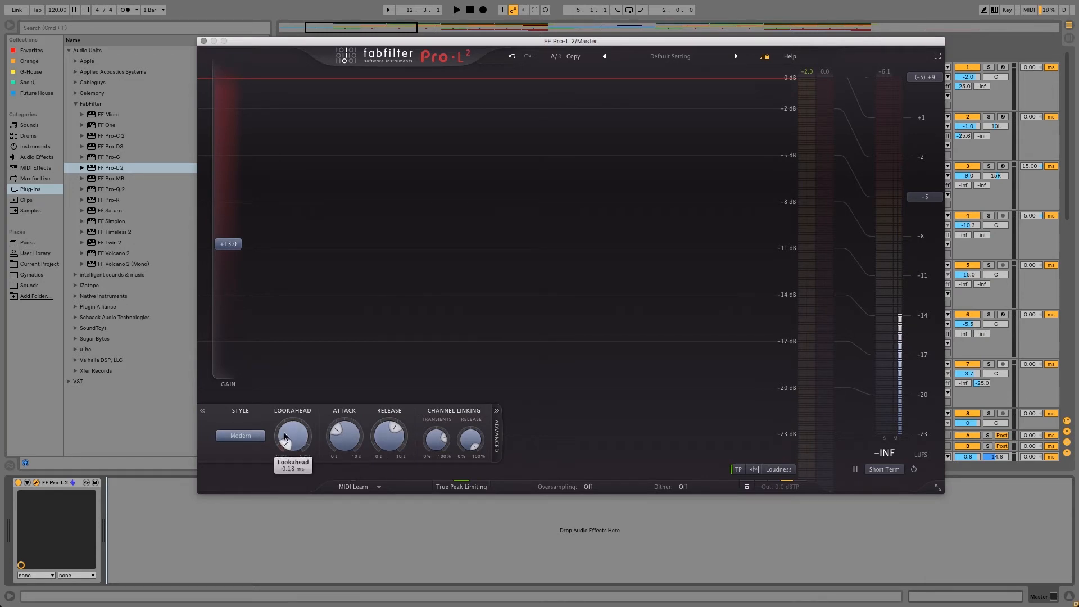
left_click_drag(284, 434, 291, 479)
left_click_drag(292, 433, 301, 400)
left_click_drag(301, 438, 302, 398)
mouse_move(302, 440)
left_mouse_down()
mouse_move(302, 400)
mouse_move(301, 430)
left_mouse_up()
left_click_drag(291, 433, 289, 495)
mouse_move(293, 441)
left_mouse_down()
mouse_move(300, 412)
mouse_move(295, 444)
left_mouse_up()
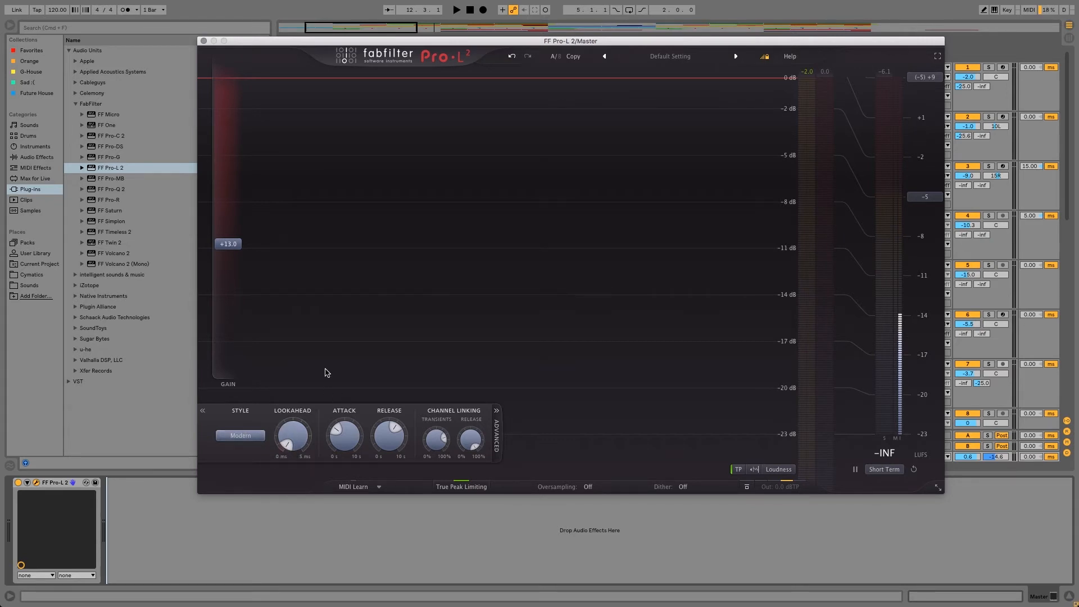
Review the available limiting styles while keeping Modern, and set the release time to about 390 ms
left_click(262, 437)
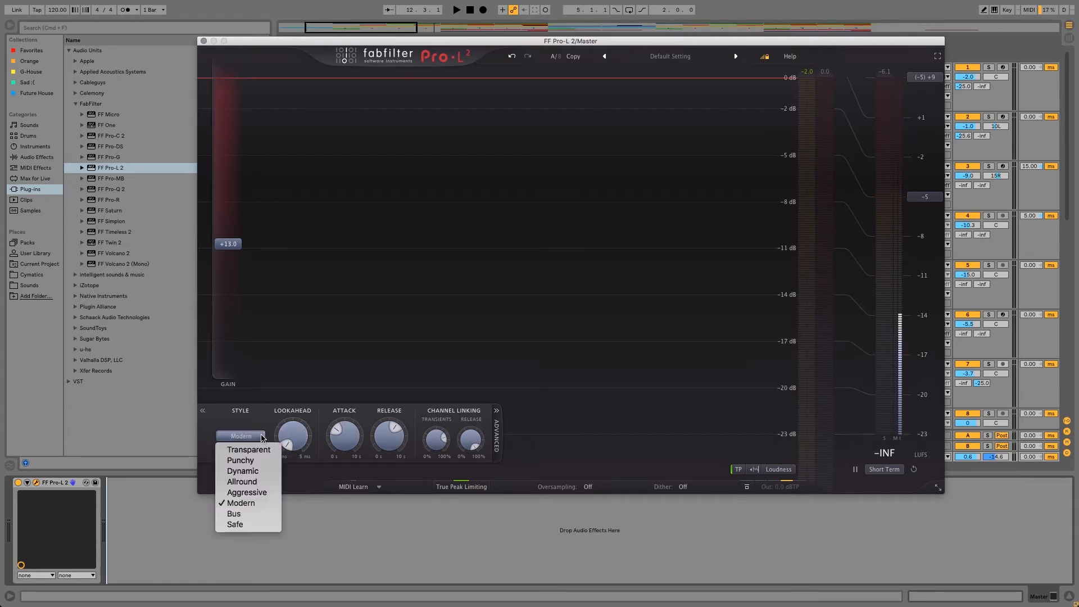
left_click(251, 437)
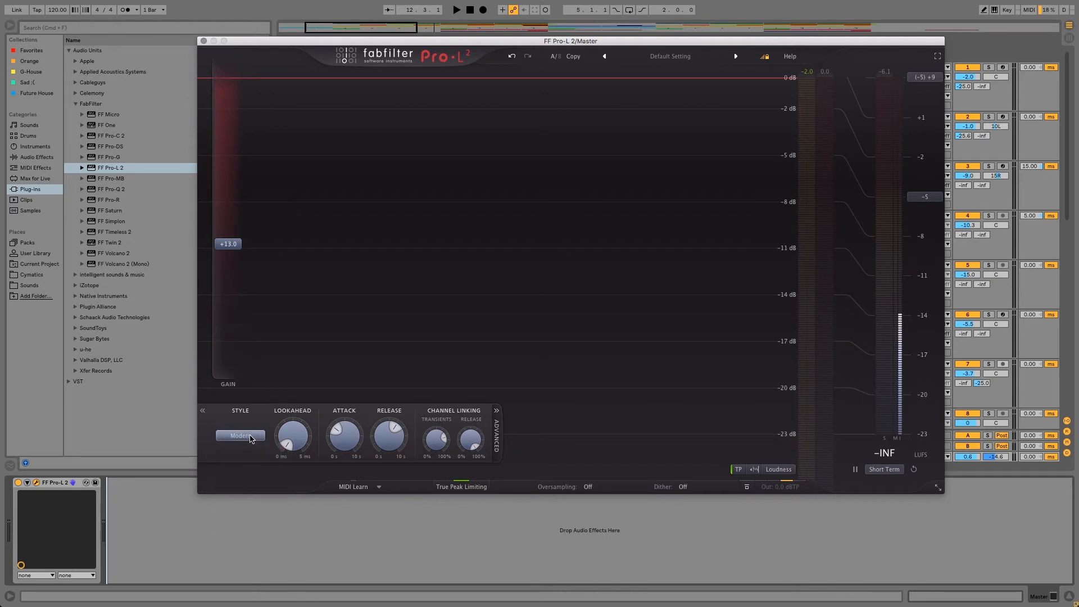
left_click(250, 438)
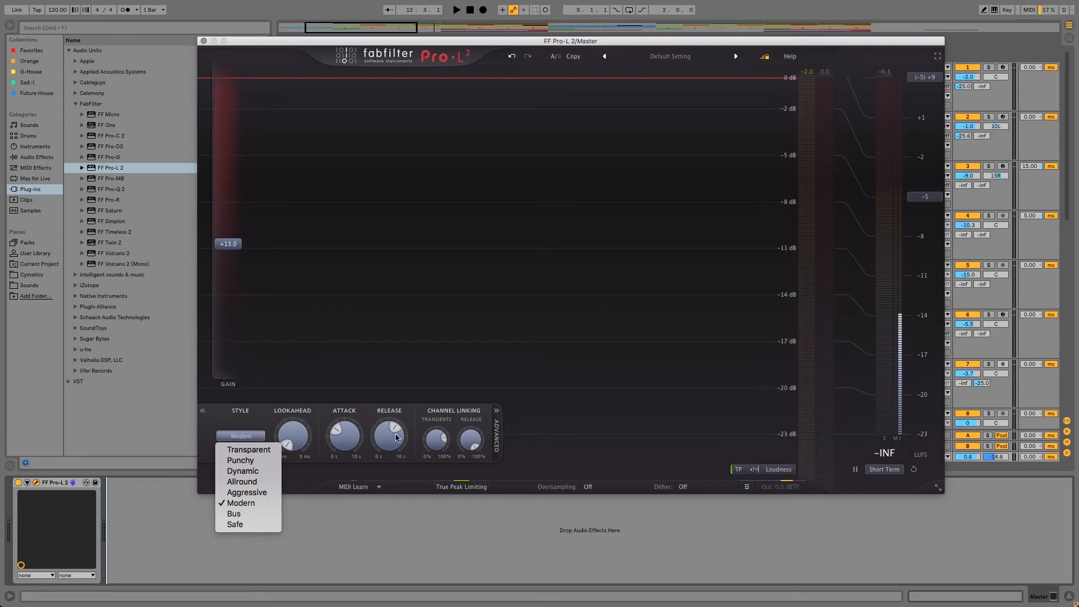
left_click(369, 415)
mouse_move(399, 439)
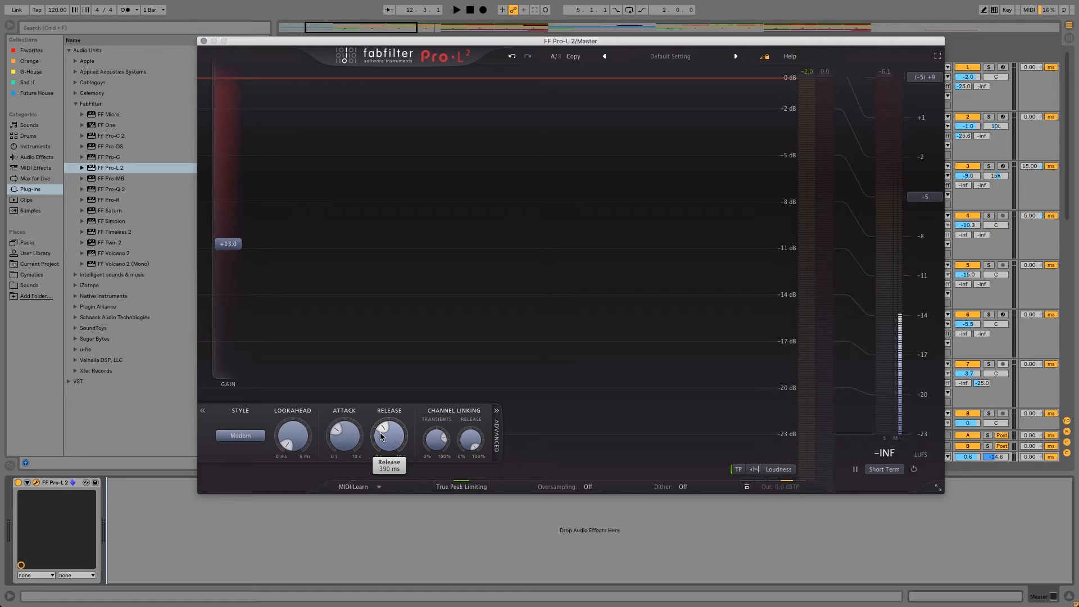
Switch the limiting style from Modern to Aggressive
left_click(240, 436)
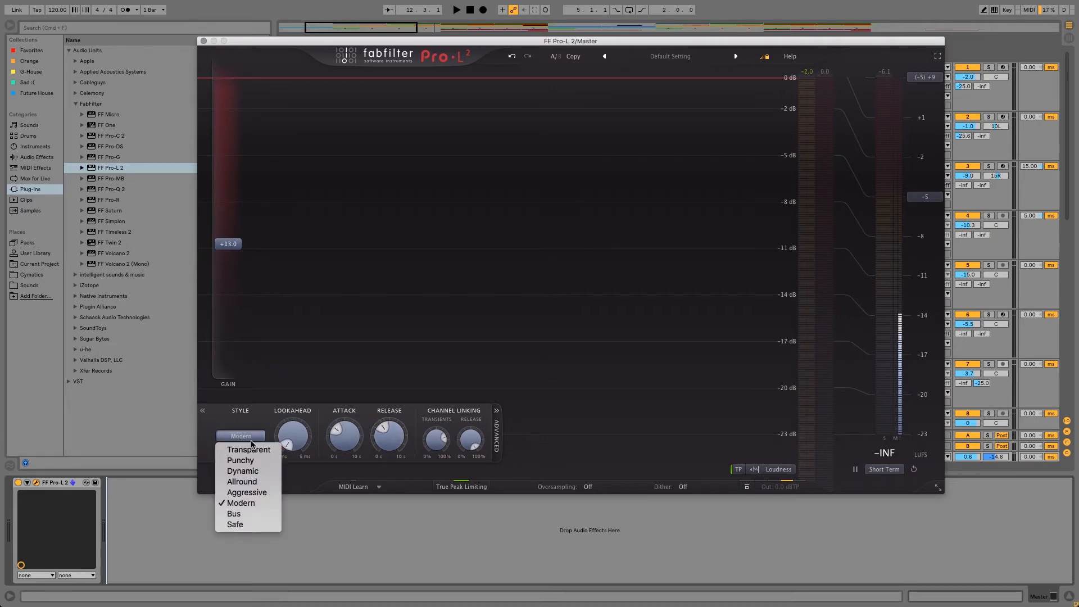
left_click(251, 437)
left_click(258, 493)
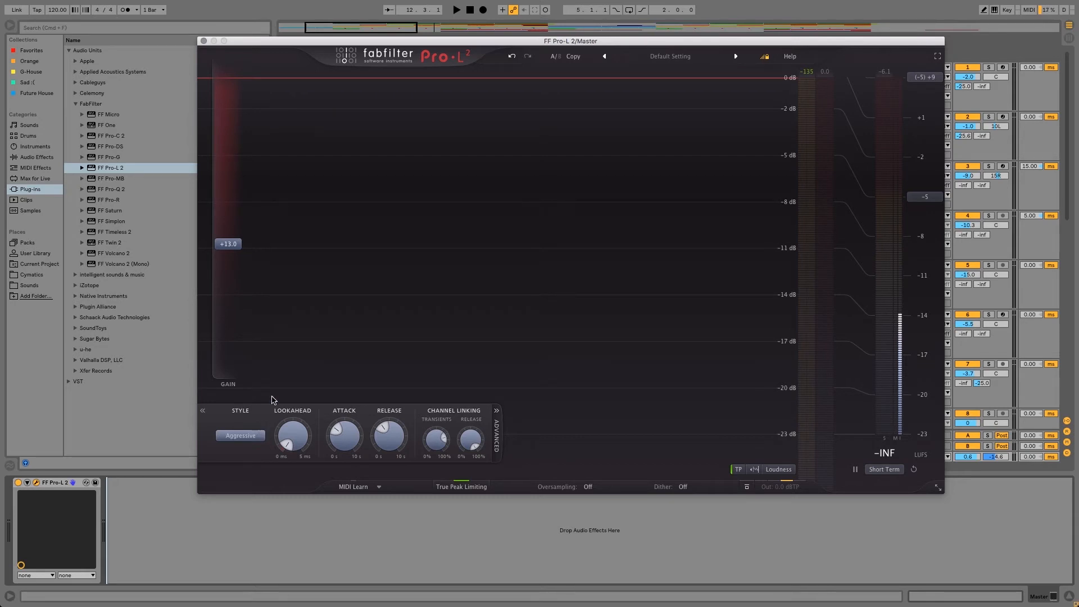
Play the track while sweeping the attack from near its minimum up to about 4125 ms
mouse_move(347, 451)
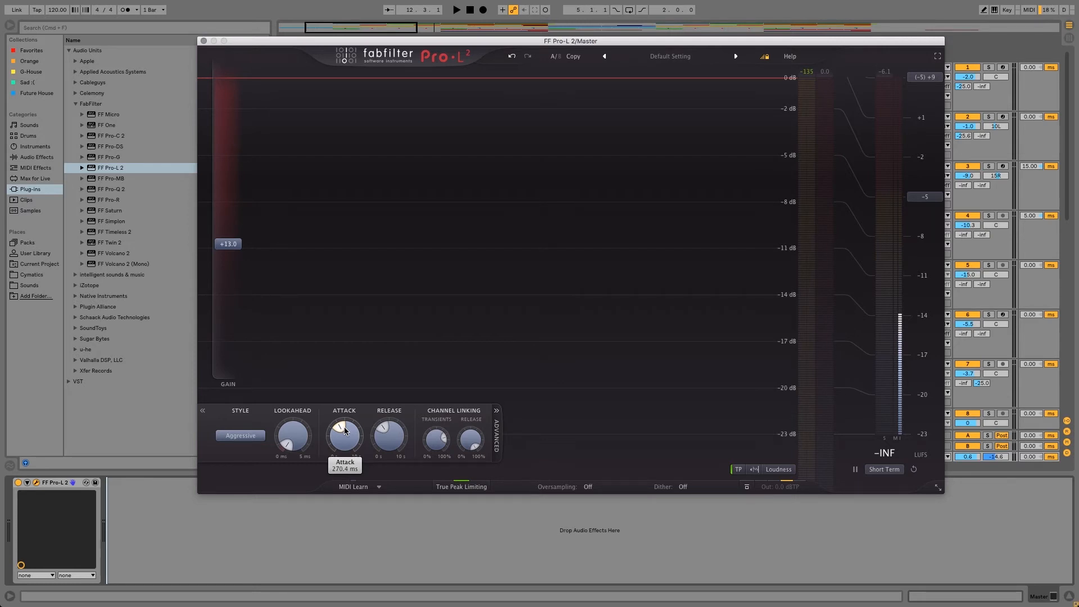
left_click_drag(344, 427, 350, 409)
key("space")
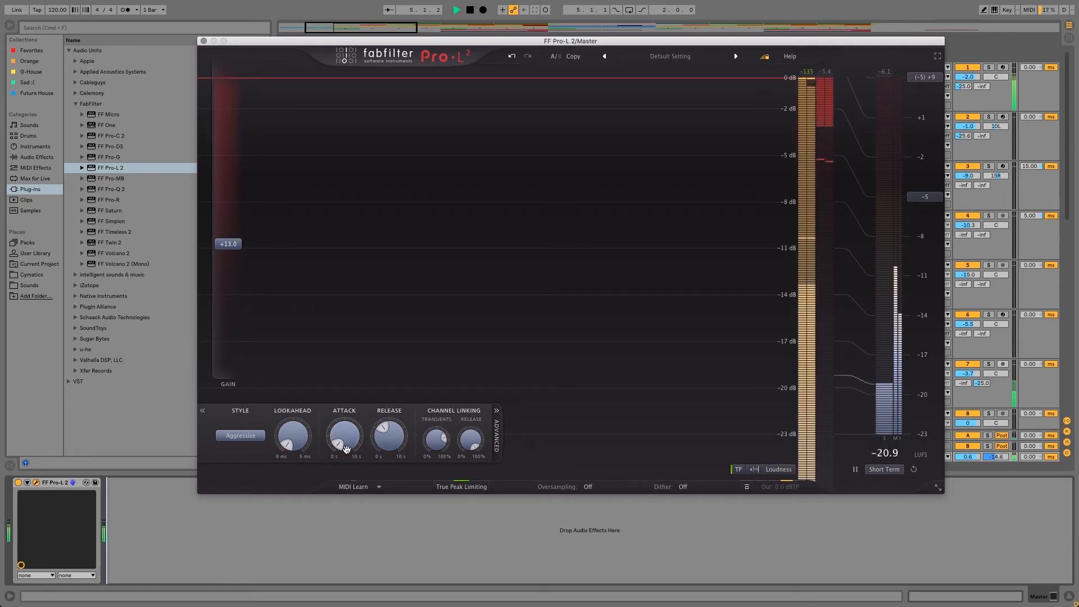
left_click_drag(337, 430, 339, 374)
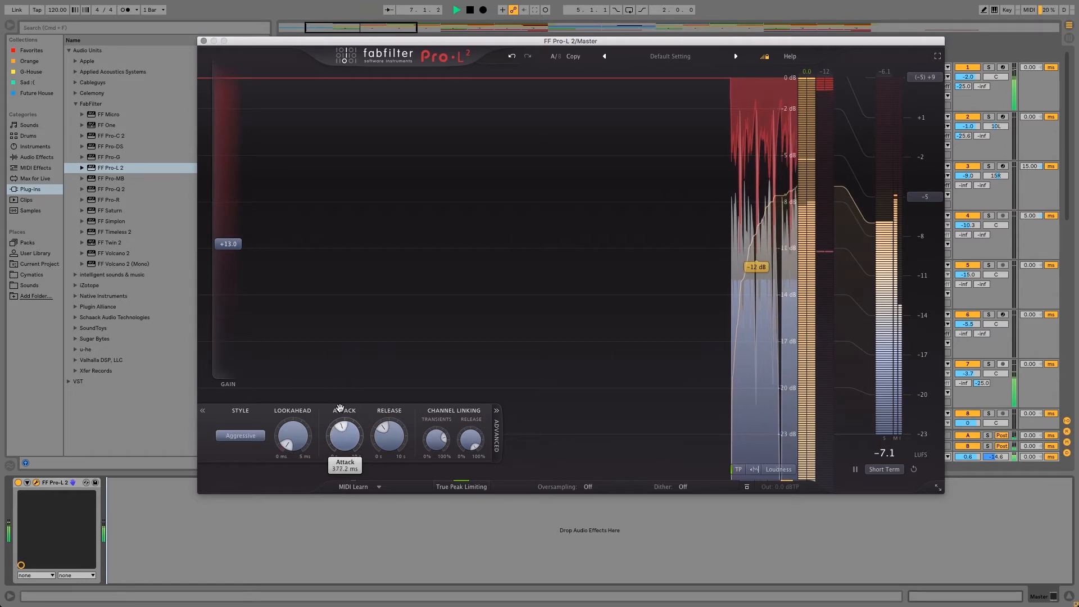
mouse_move(337, 435)
left_mouse_down()
mouse_move(339, 393)
mouse_move(344, 429)
mouse_move(357, 433)
left_mouse_up()
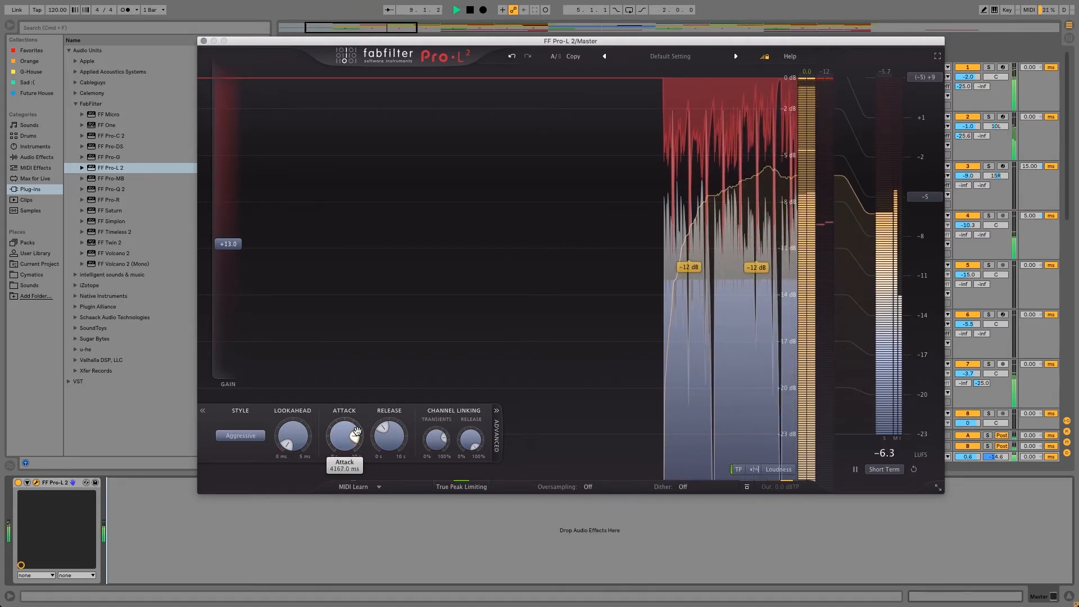
Push the gain to about +16.9 dB during playback, stop the track, and lower the gain to about +15.7 dB
left_click_drag(231, 243, 235, 207)
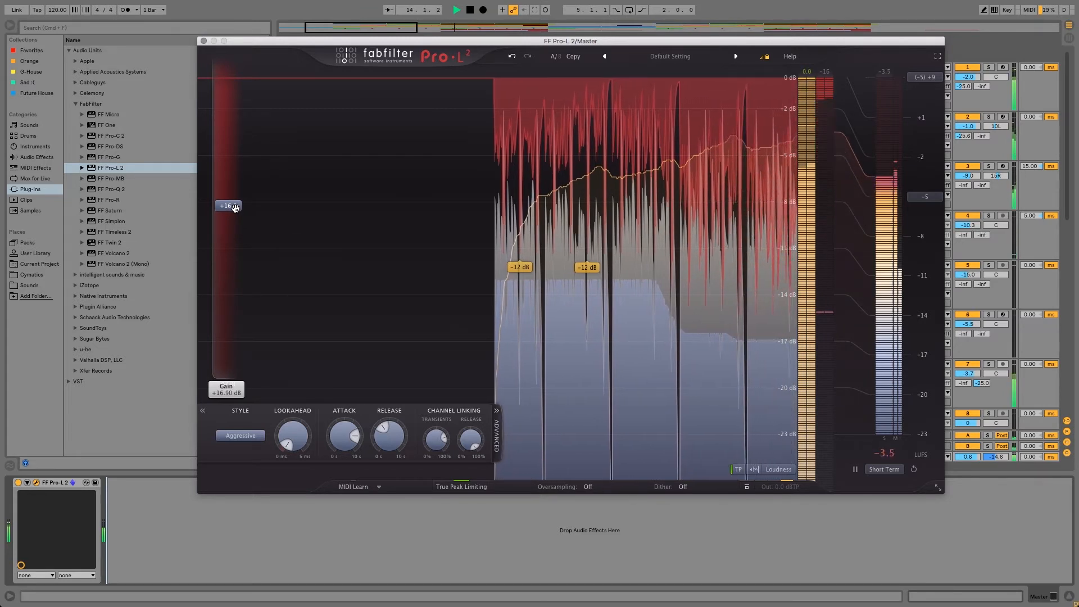
key("space")
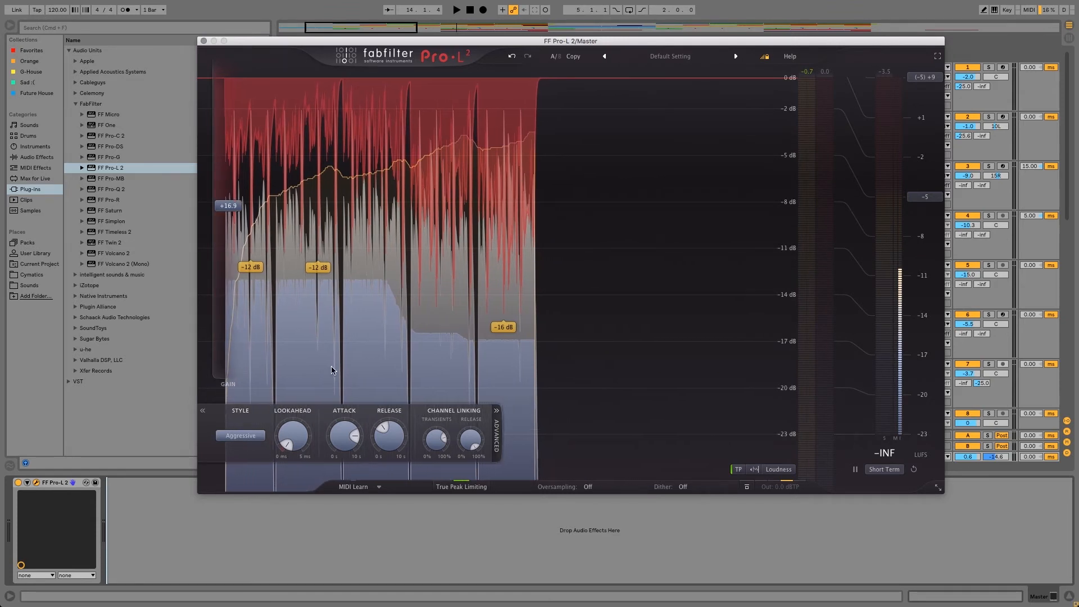
mouse_move(347, 446)
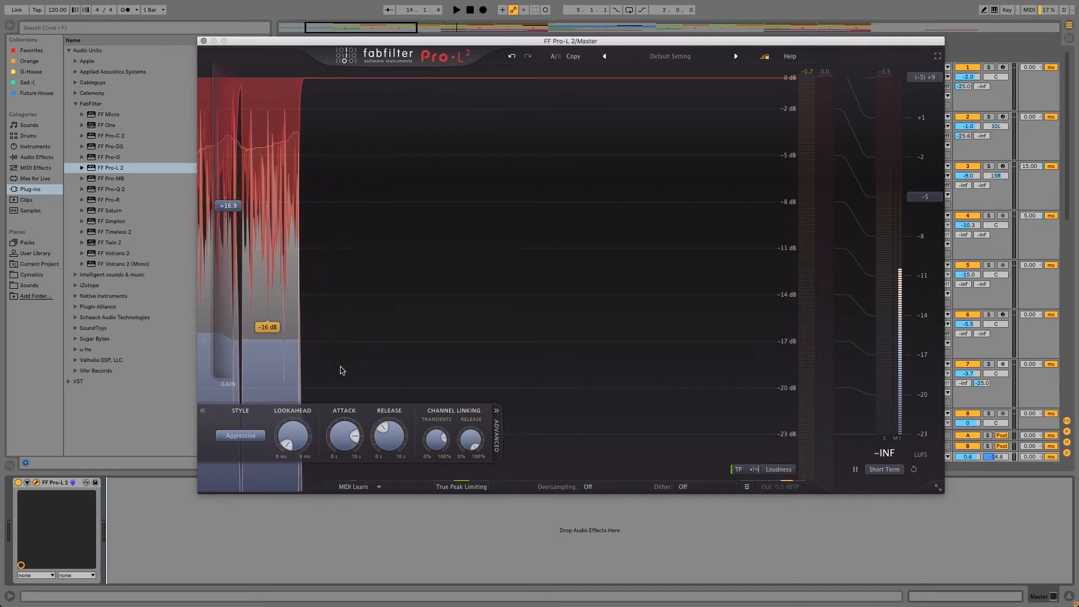
left_click_drag(228, 206, 237, 221)
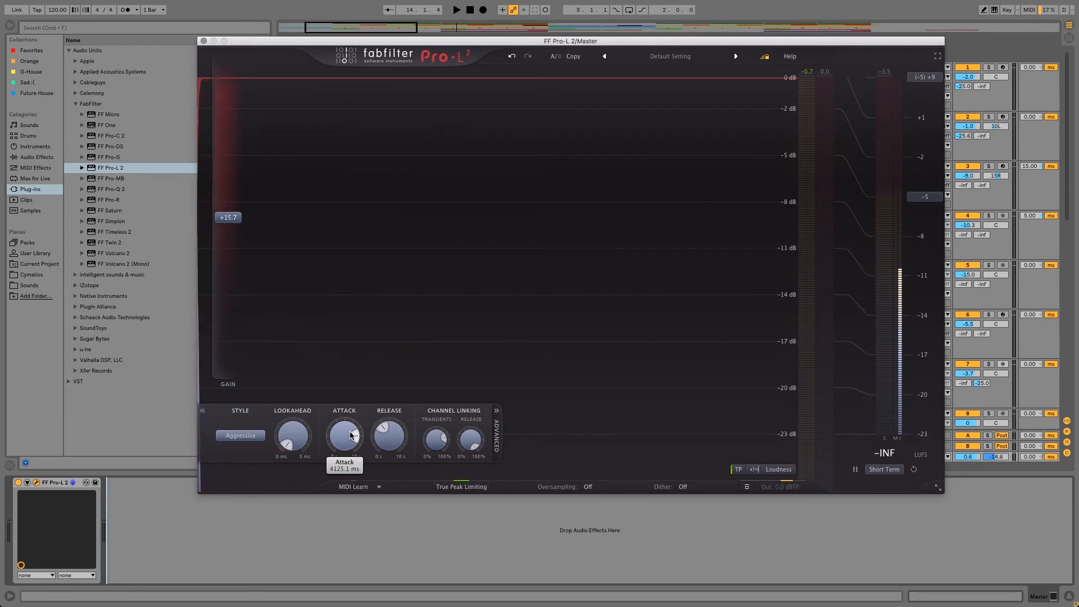
Play the track while lowering the attack to about 14.4 ms, and restart playback to hear the limiting
key("space")
left_click_drag(349, 440, 345, 446)
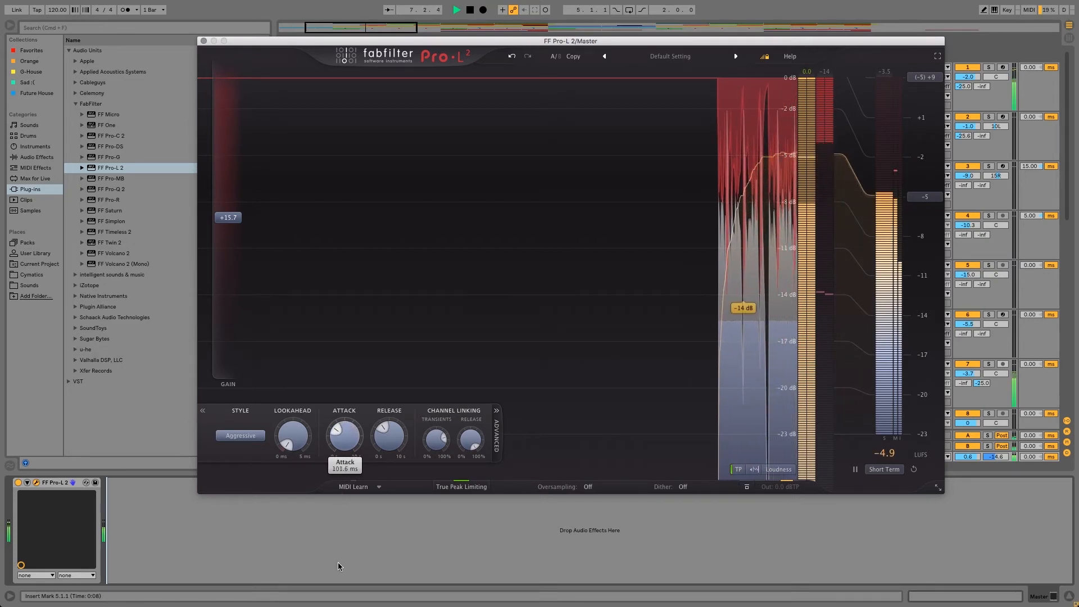
left_click_drag(337, 595, 336, 606)
left_click_drag(338, 448, 340, 438)
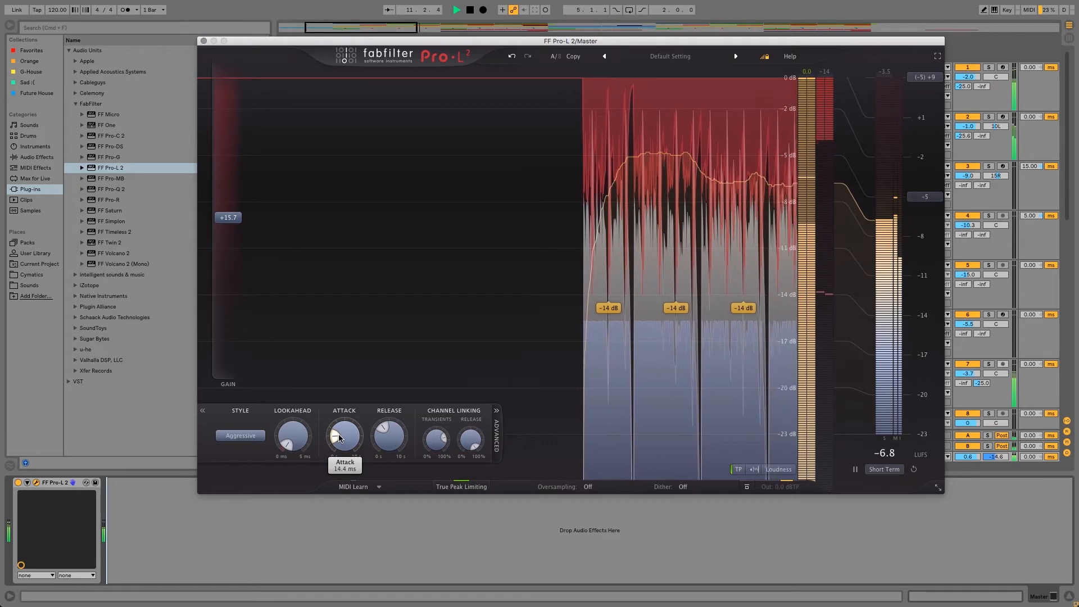
key("space")
key("space")
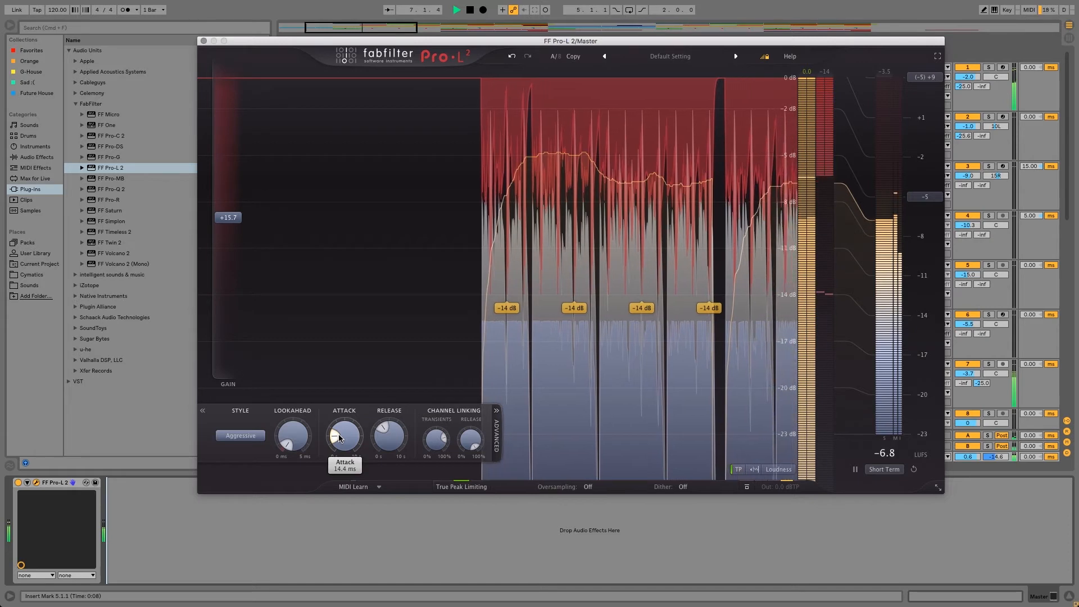
Stop the track and lower the limiter gain to about +12 dB
key("space")
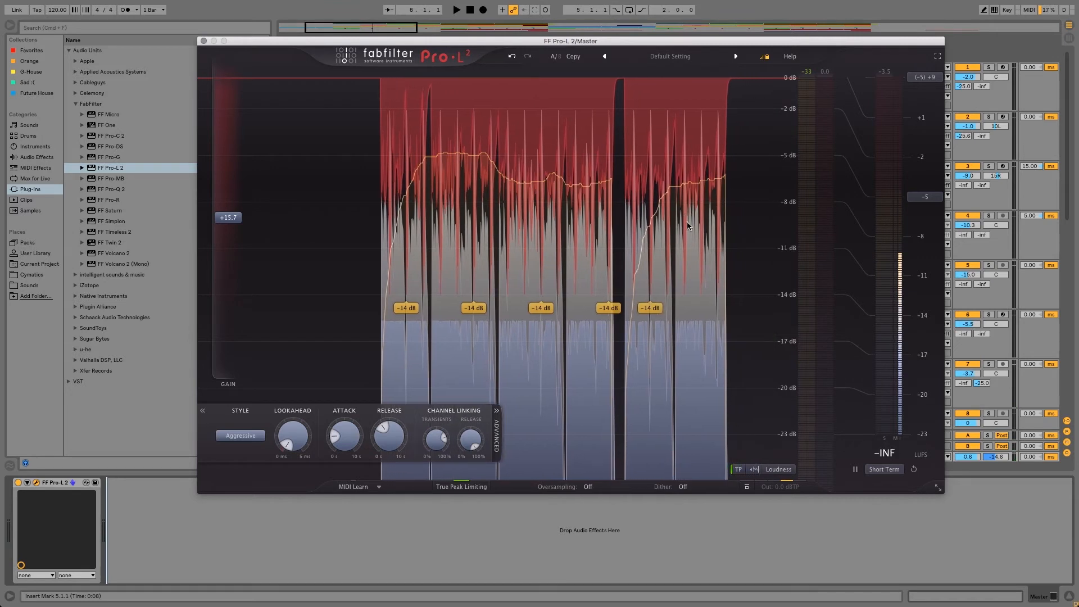
mouse_move(347, 431)
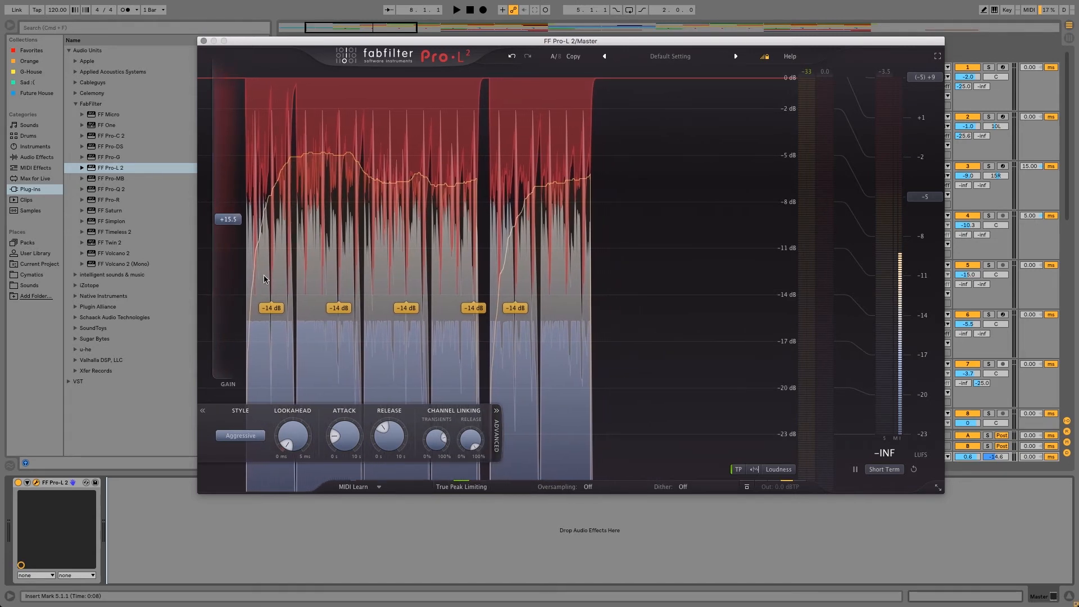
mouse_move(237, 236)
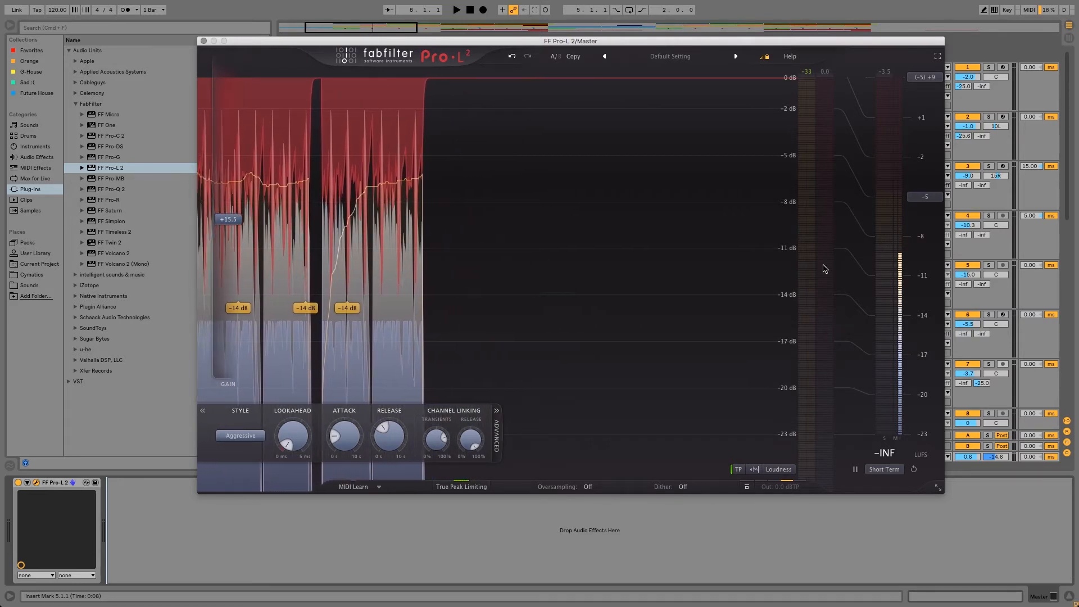
left_click_drag(235, 223, 237, 256)
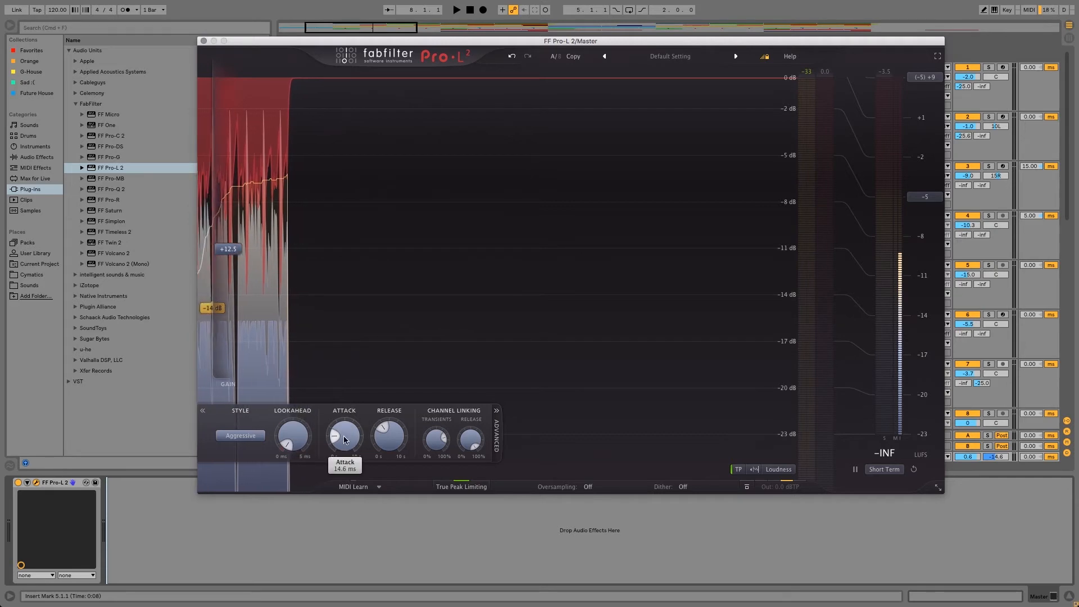
mouse_move(387, 434)
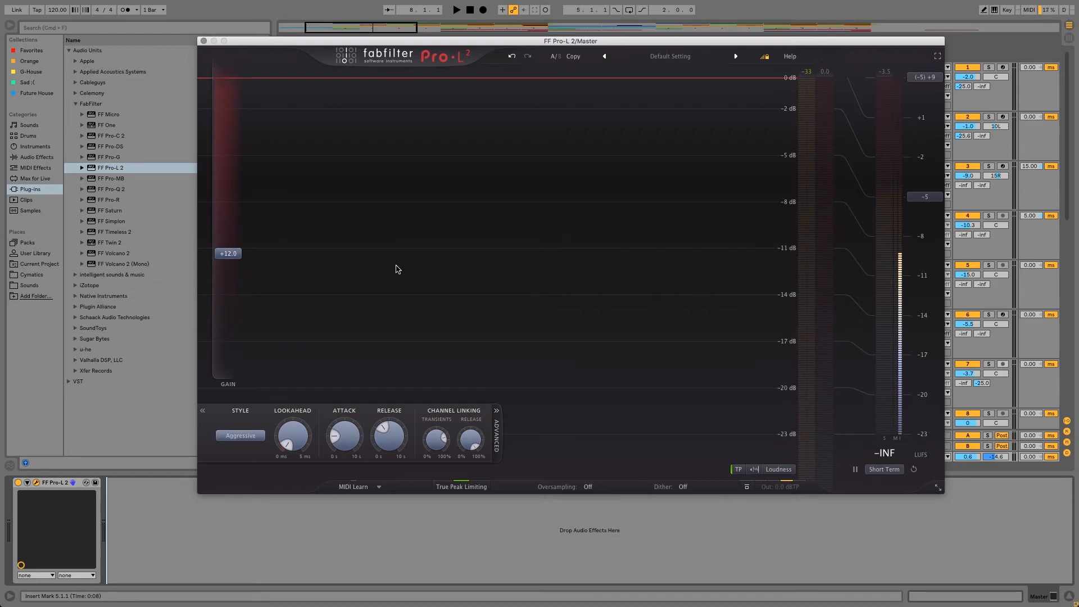
Raise the attack and the release, bringing the release to about 4227 ms, and stop the track after hearing the limiting
mouse_move(352, 446)
left_click_drag(392, 442, 382, 409)
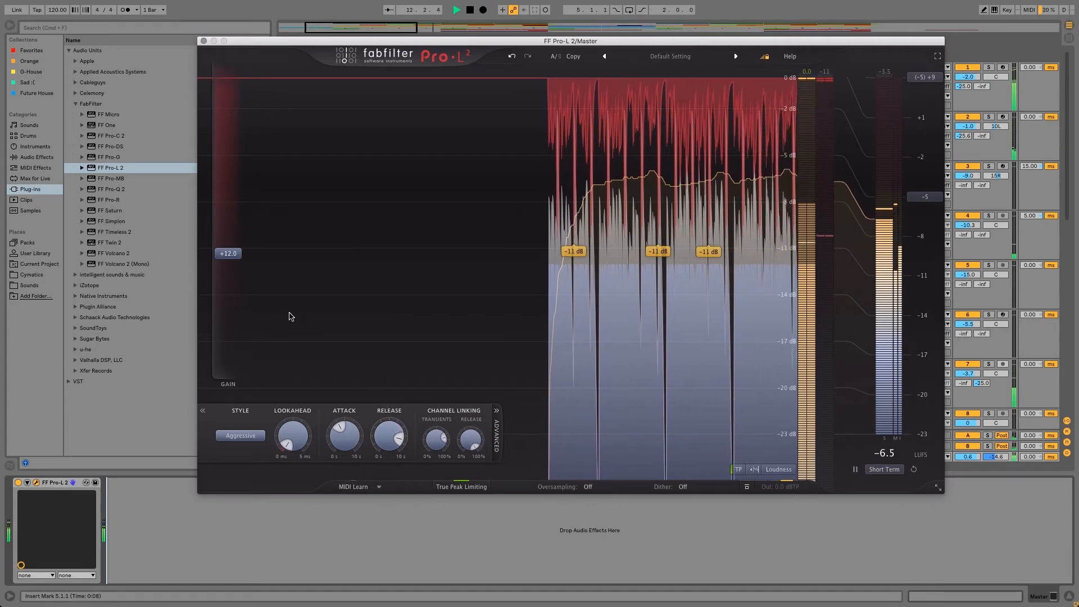
key("space")
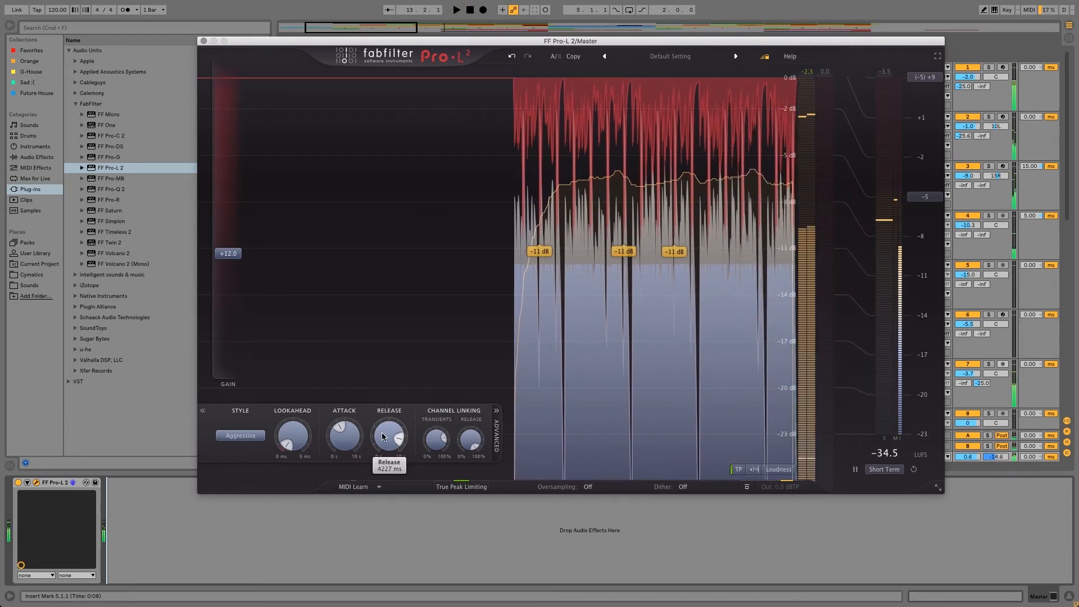
Lower the release to about 251 ms and reduce it slightly further
mouse_move(398, 438)
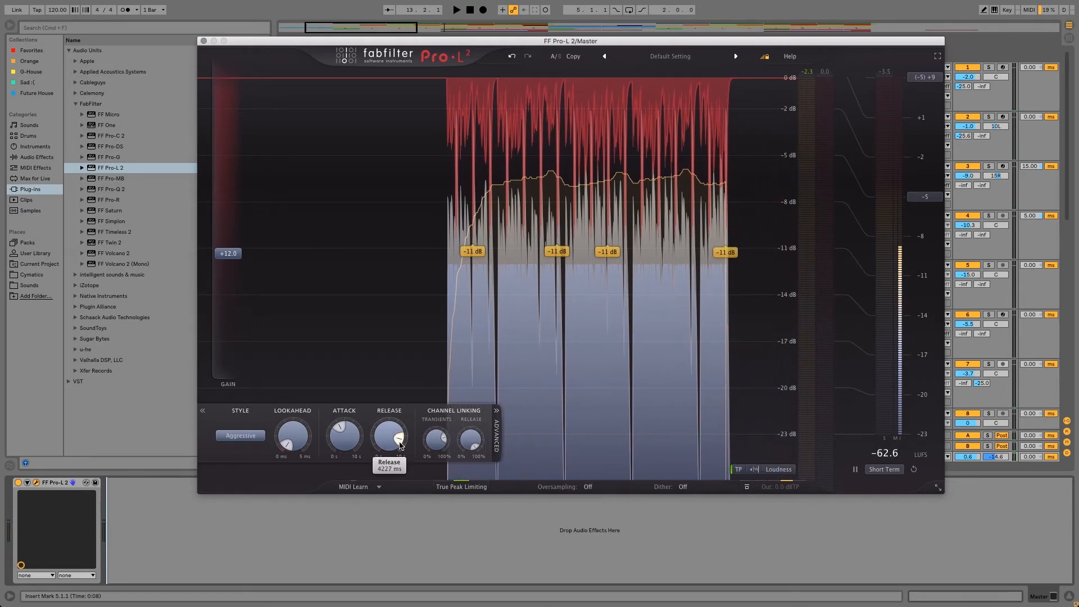
left_click_drag(400, 446, 381, 520)
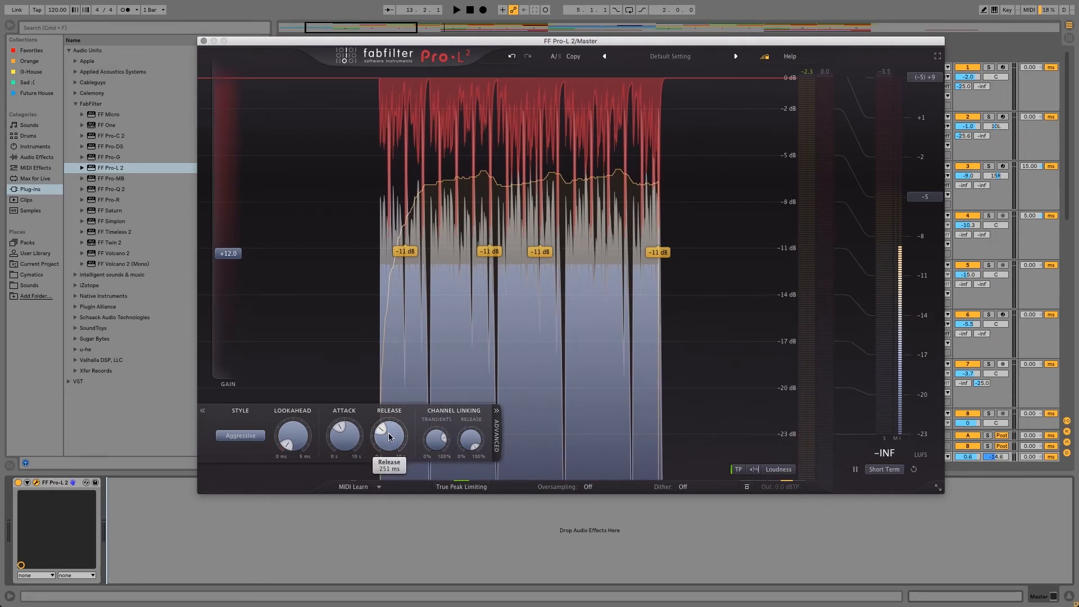
left_click_drag(388, 439, 384, 458)
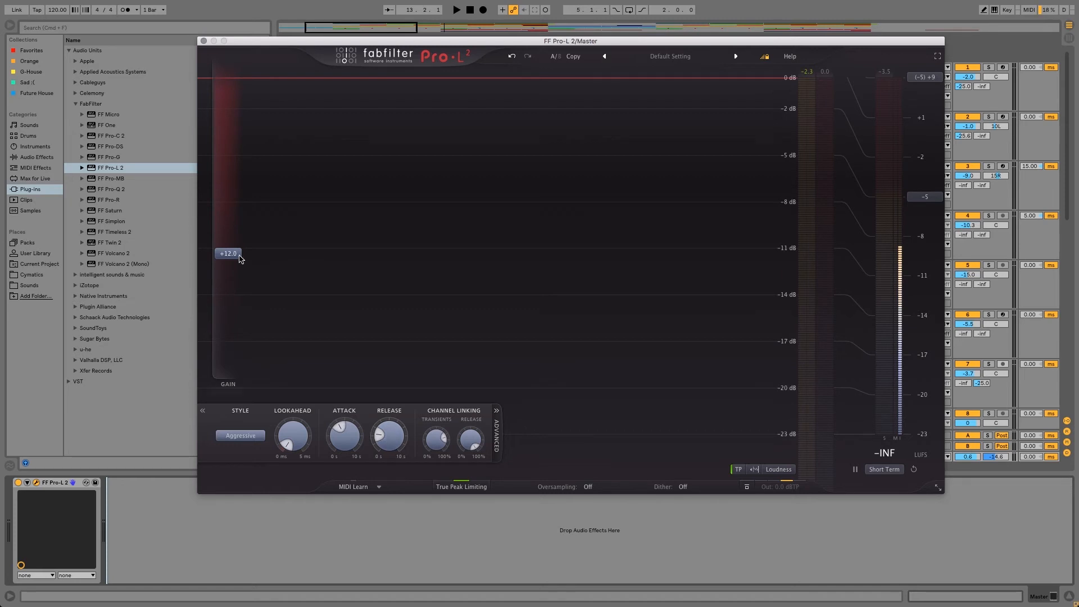
Raise the gain to about +13 dB and set the release to about 460 ms
mouse_move(235, 257)
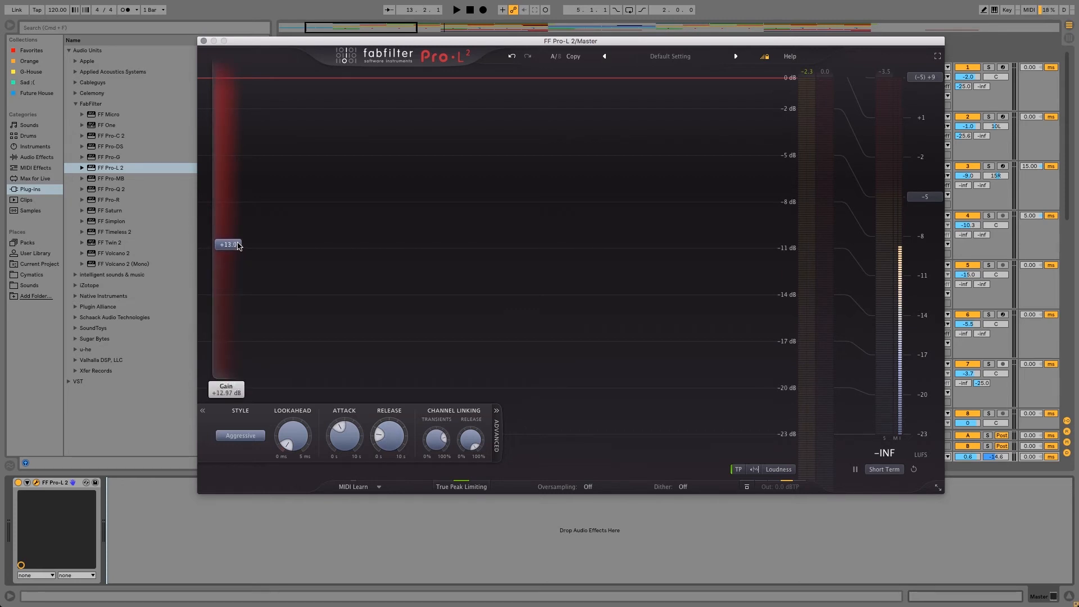
mouse_move(385, 433)
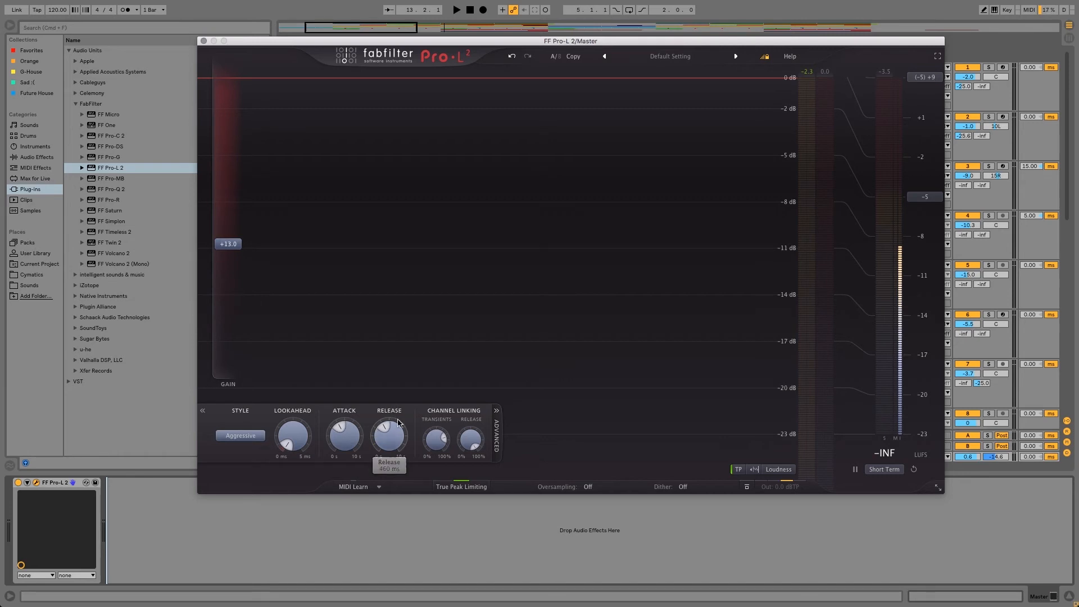
mouse_move(349, 426)
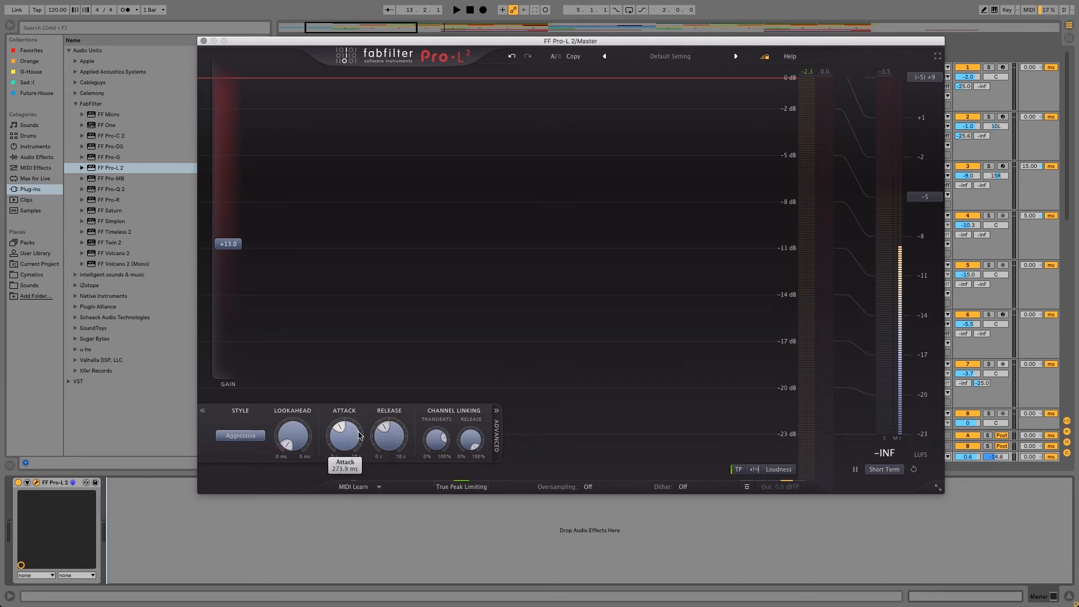
left_click(250, 437)
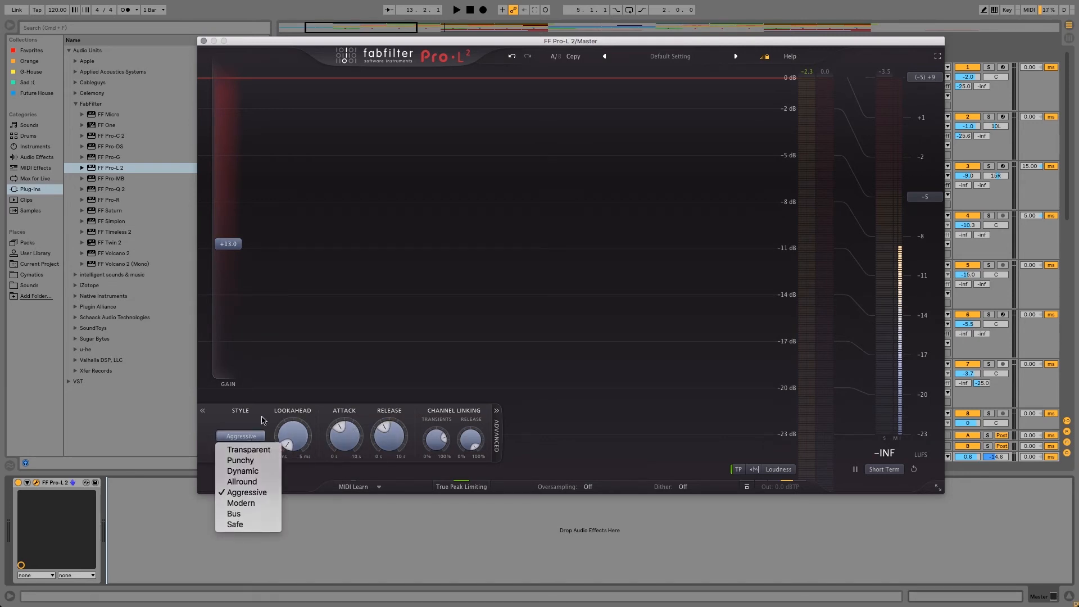
left_click(263, 421)
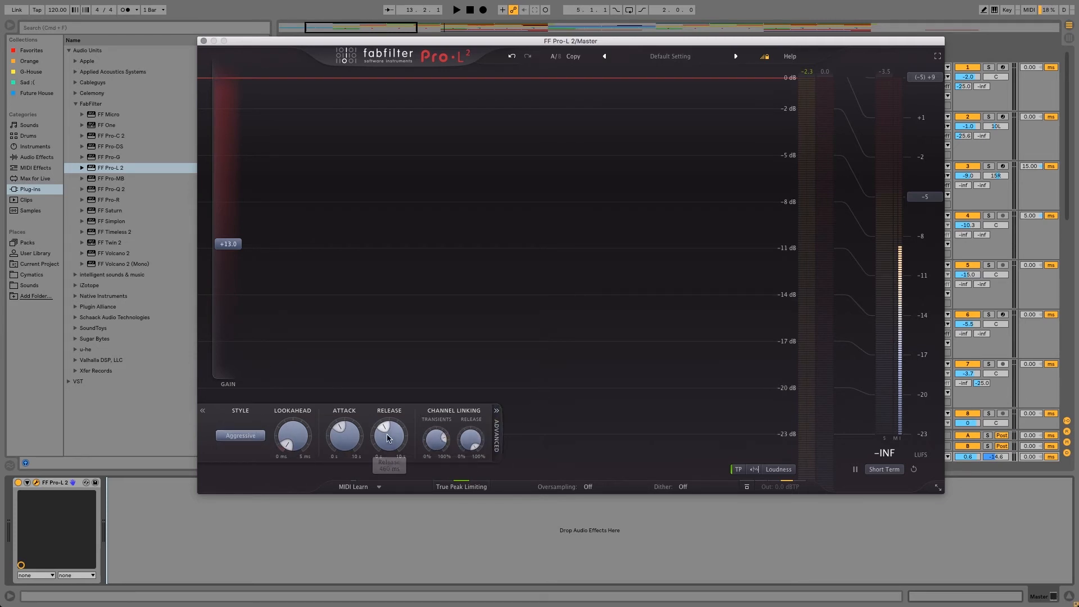
Adjust the attack to about 262 ms and switch the limiting style from Aggressive to Dynamic during playback
left_click_drag(335, 426, 337, 425)
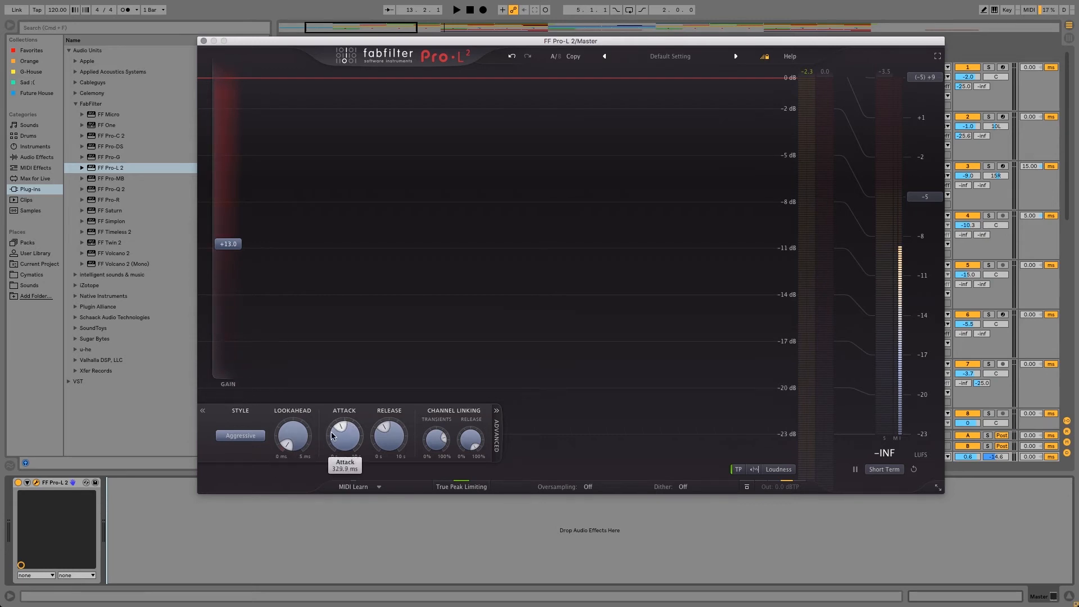
key("space")
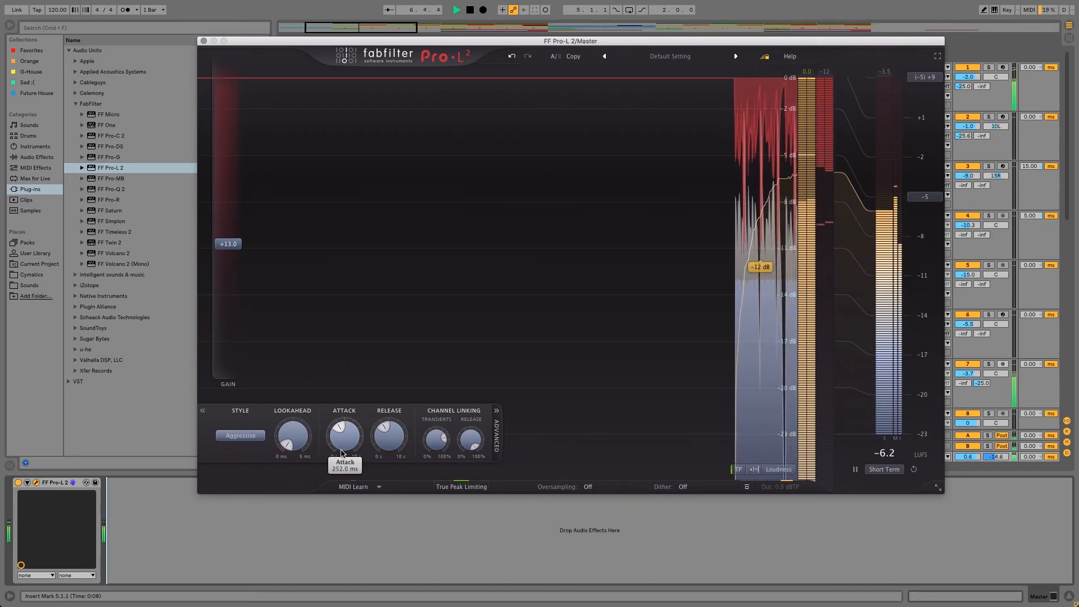
left_click(240, 436)
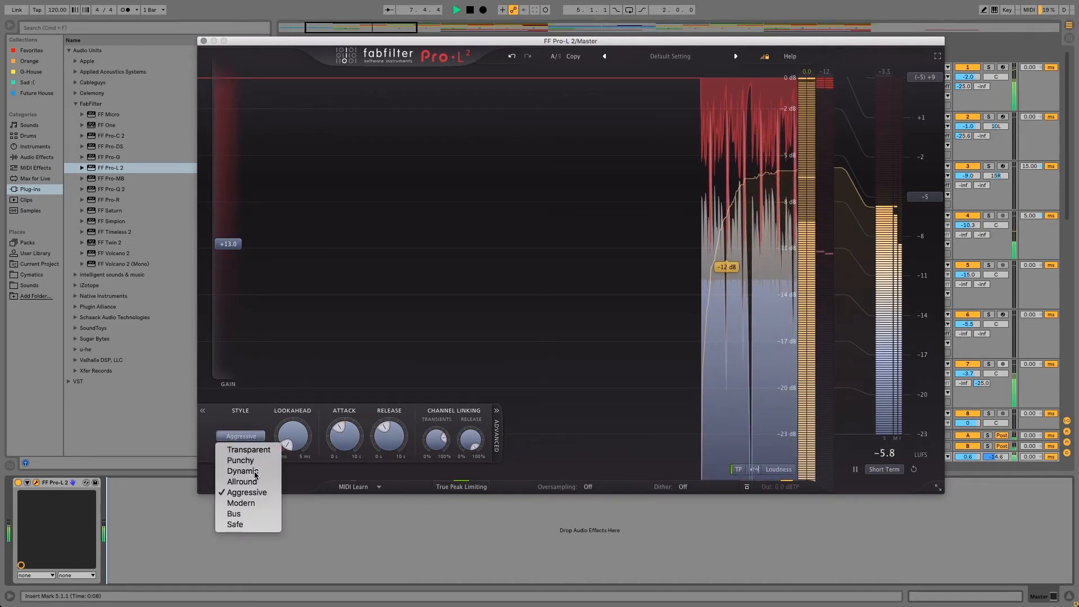
left_click(239, 464)
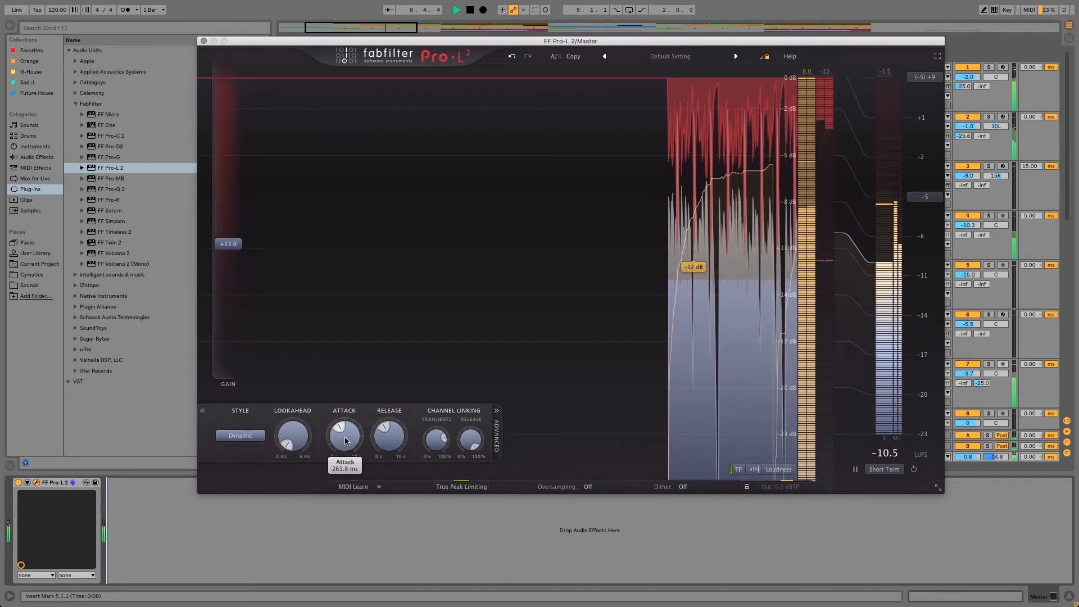
Vary the release between about 448 and 737 ms during playback, stop the track, and settle the release at about 682 ms
mouse_move(396, 437)
left_mouse_down()
mouse_move(392, 418)
mouse_move(389, 469)
mouse_move(389, 431)
left_mouse_up()
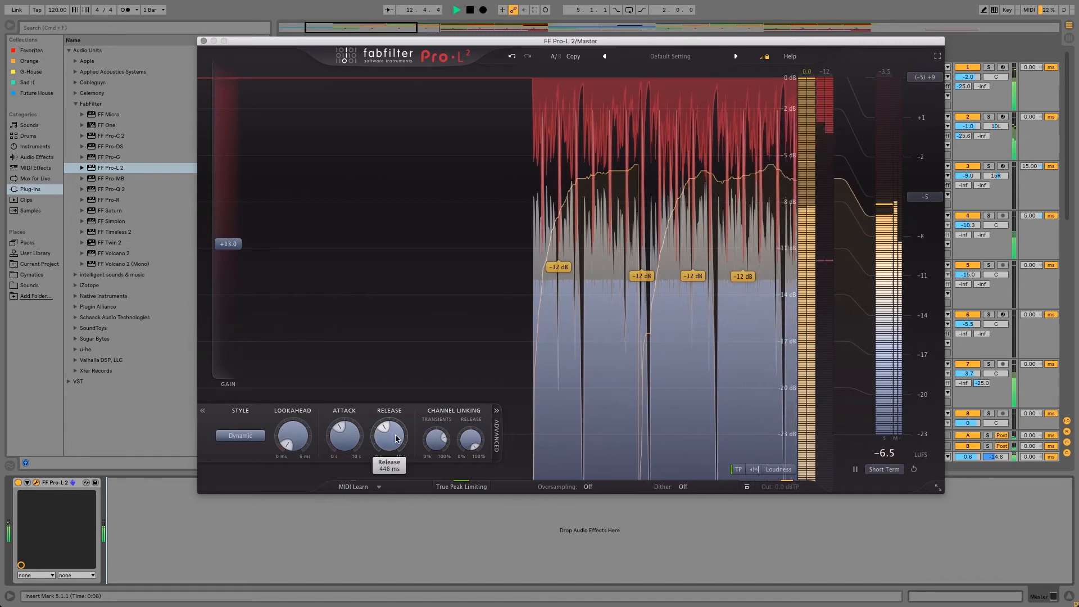
left_click_drag(343, 437, 393, 434)
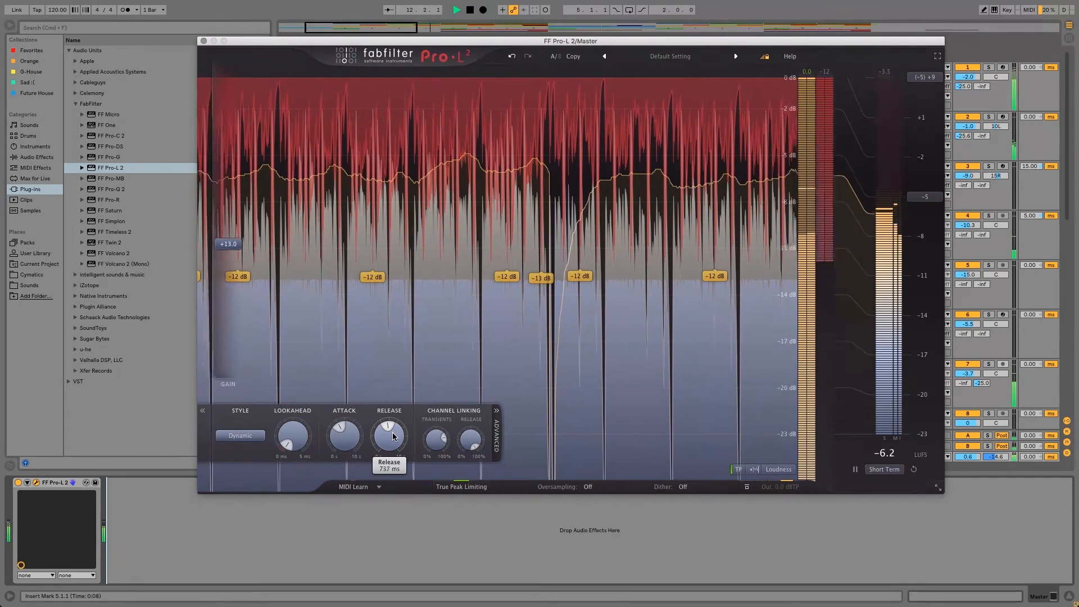
scroll(392, 443, "up", 2)
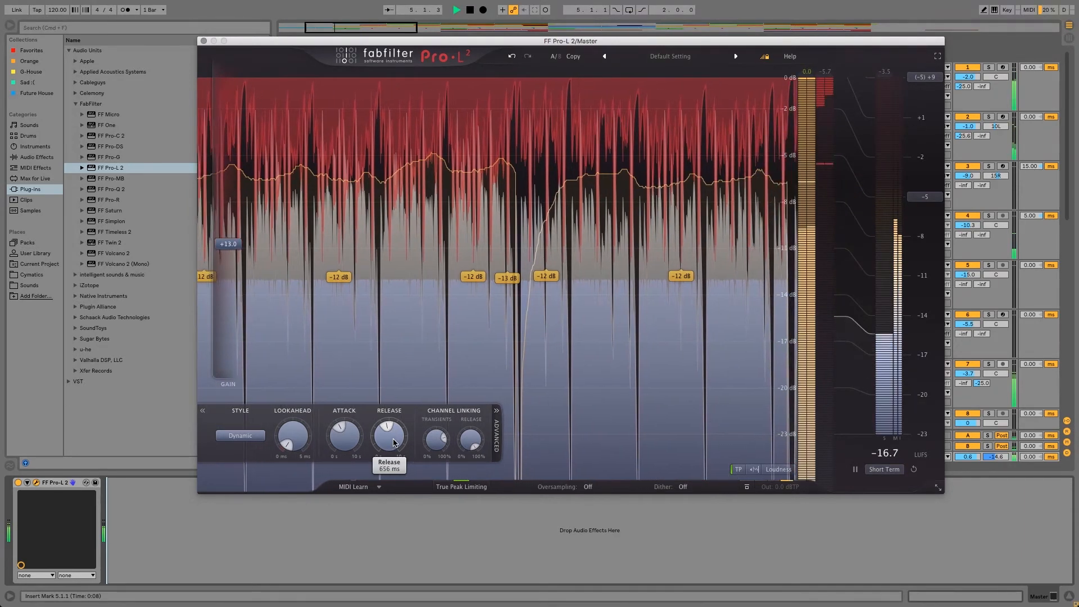
scroll(393, 443, "up", 1)
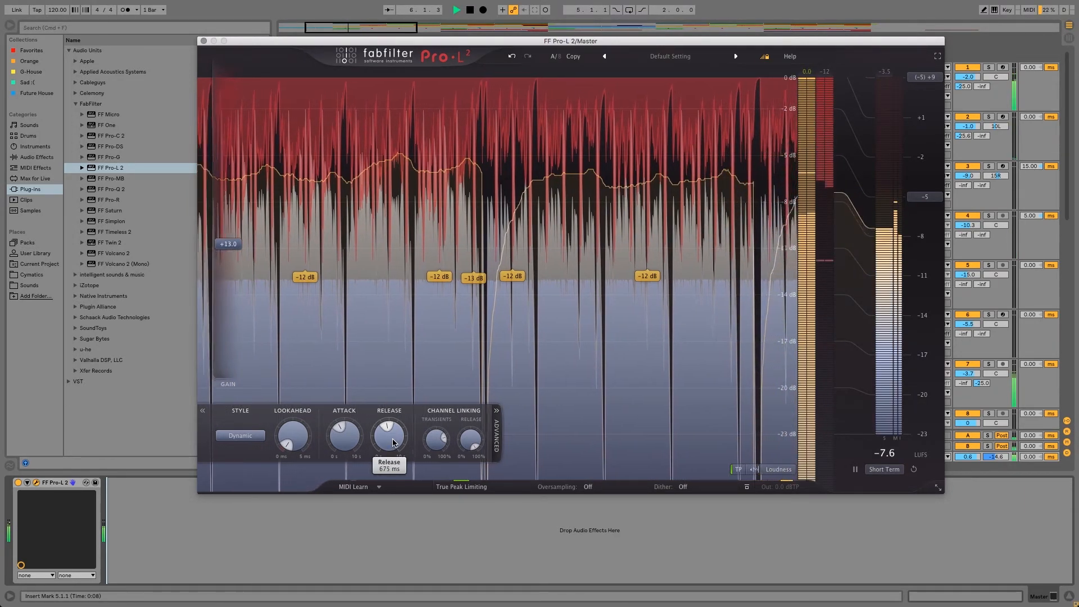
scroll(393, 443, "up", 2)
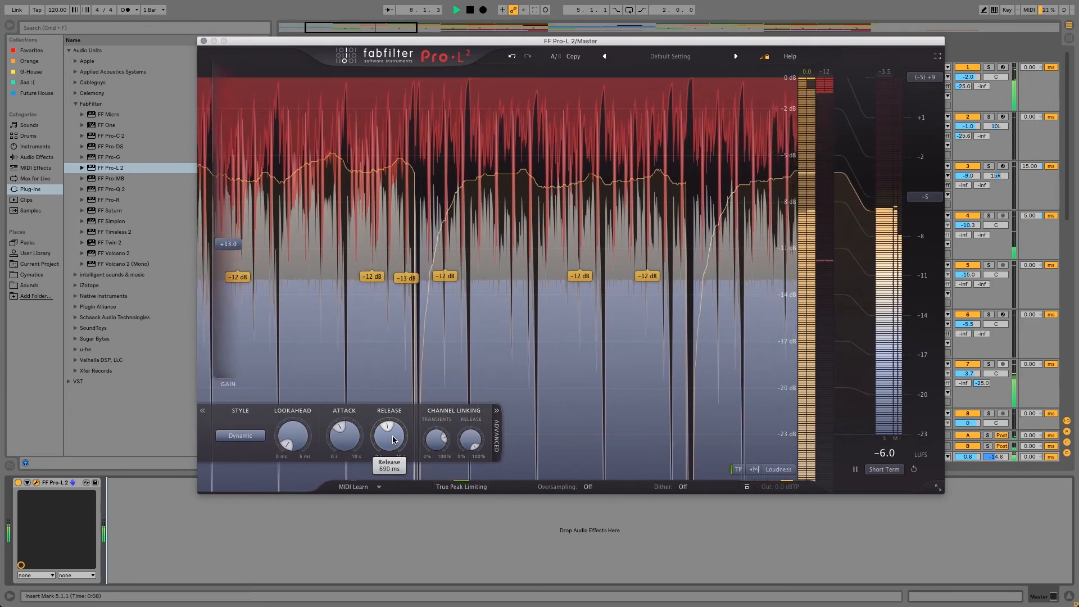
key("space")
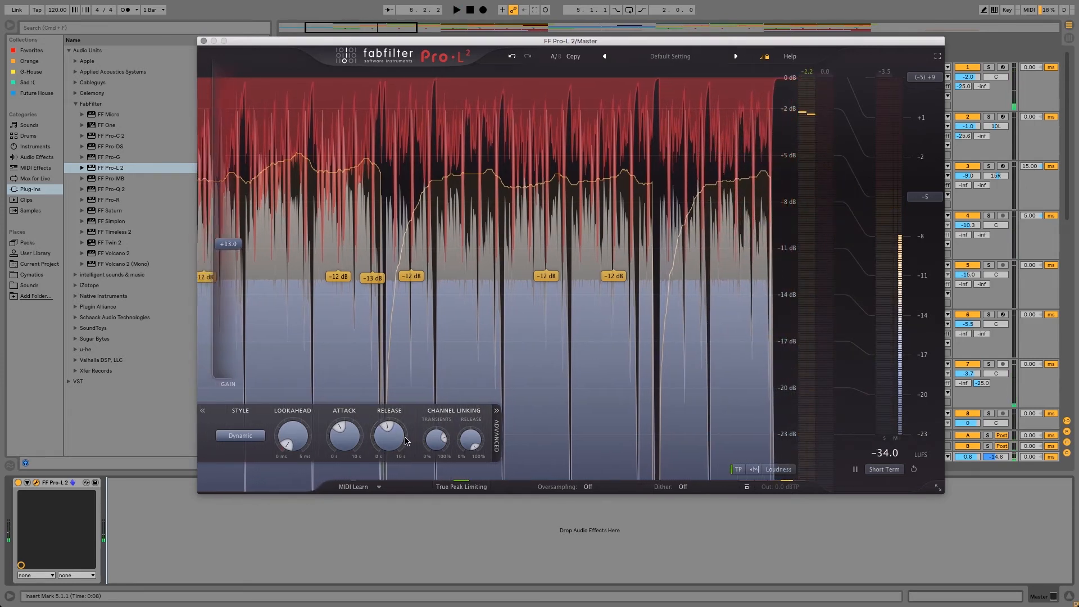
mouse_move(393, 437)
scroll(393, 438, "down", 1)
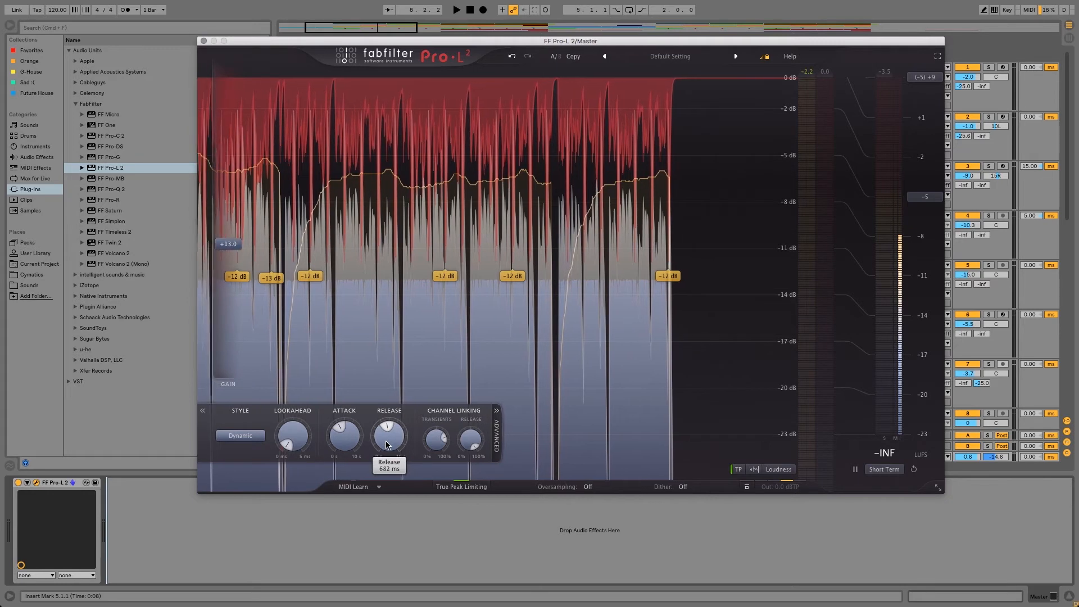
Review the available limiting styles while keeping Dynamic selected
left_click(256, 438)
left_click(256, 439)
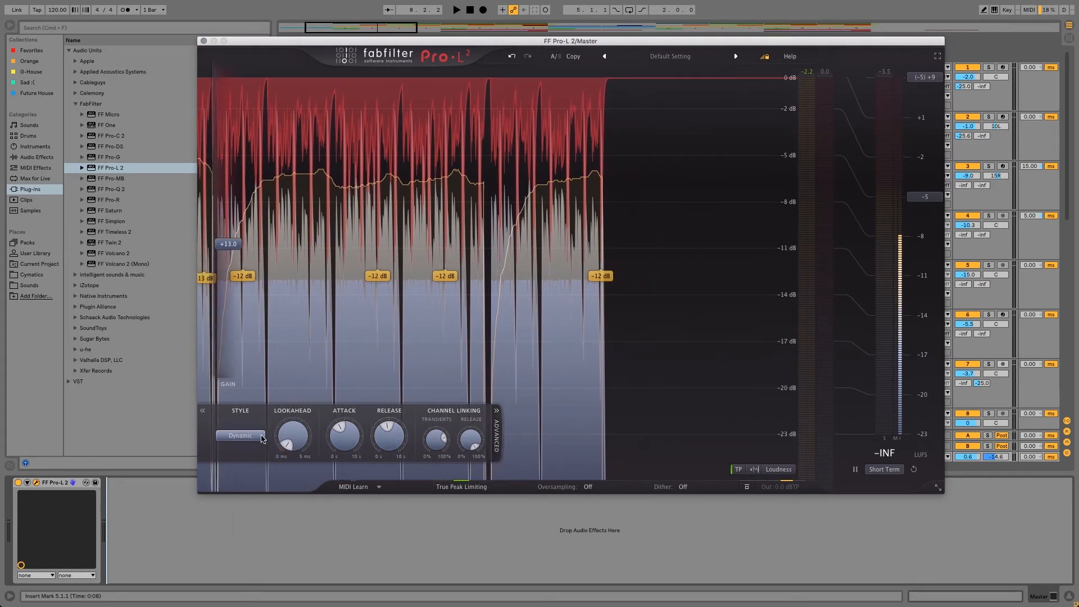
mouse_move(291, 460)
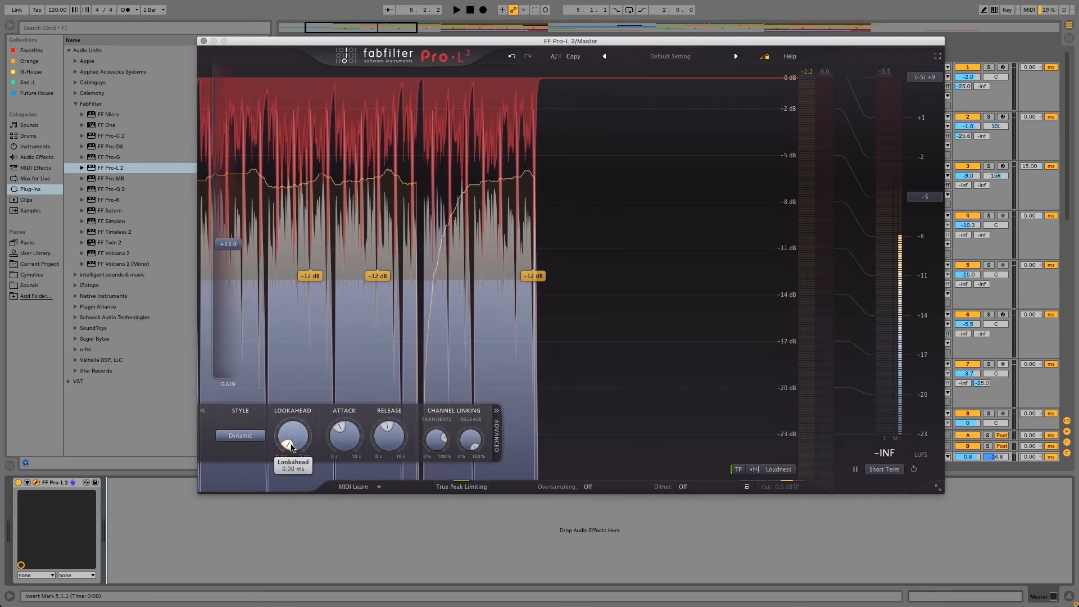
left_click(259, 445)
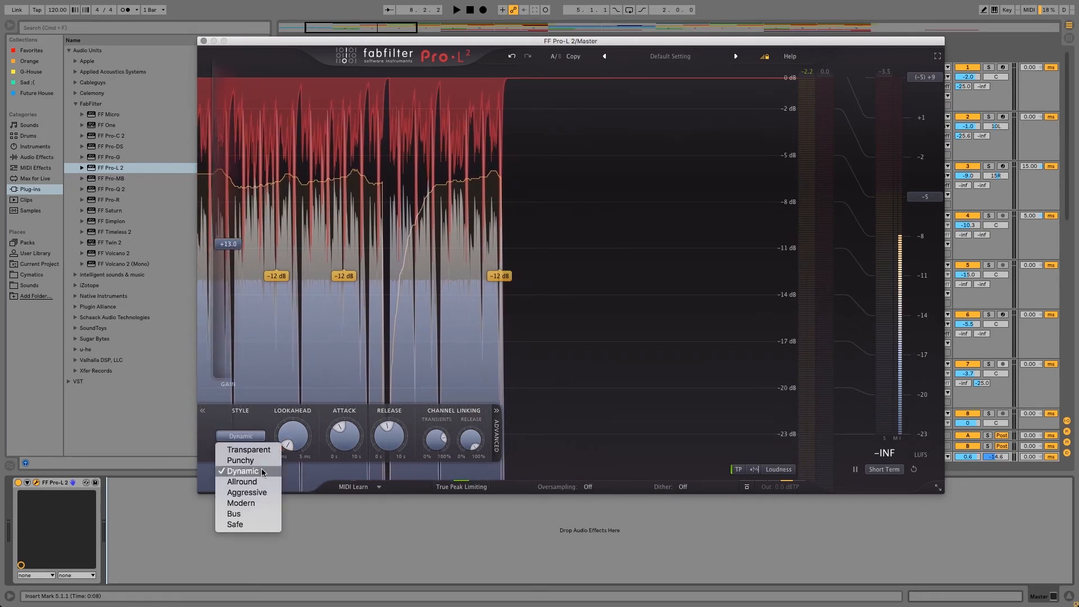
left_click(245, 437)
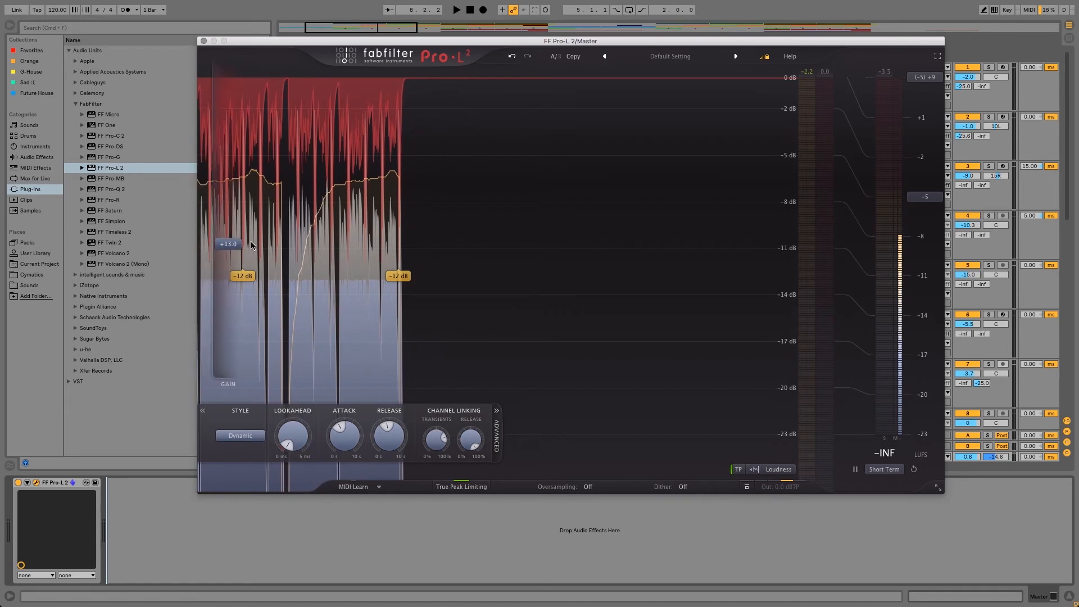
Fine-tune the gain to about +12.98 dB
mouse_move(229, 248)
left_click_drag(230, 248, 233, 250)
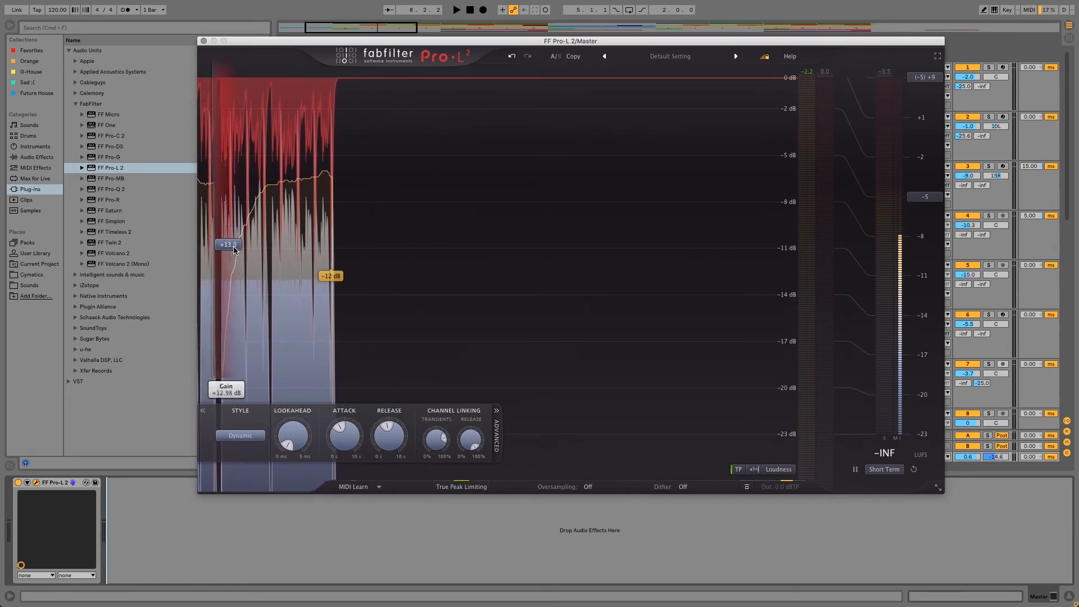
mouse_move(347, 430)
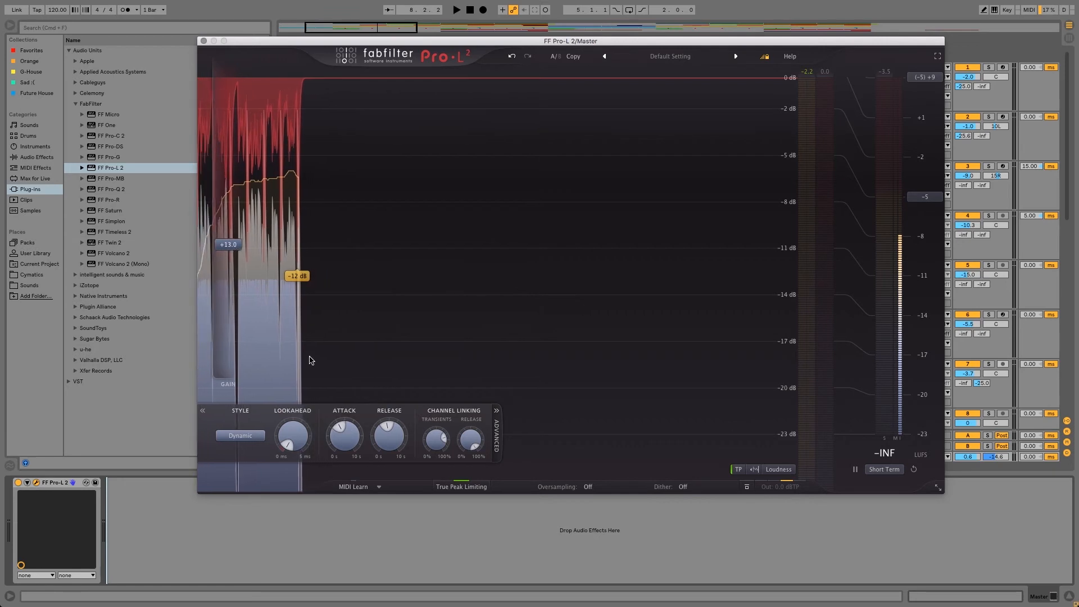
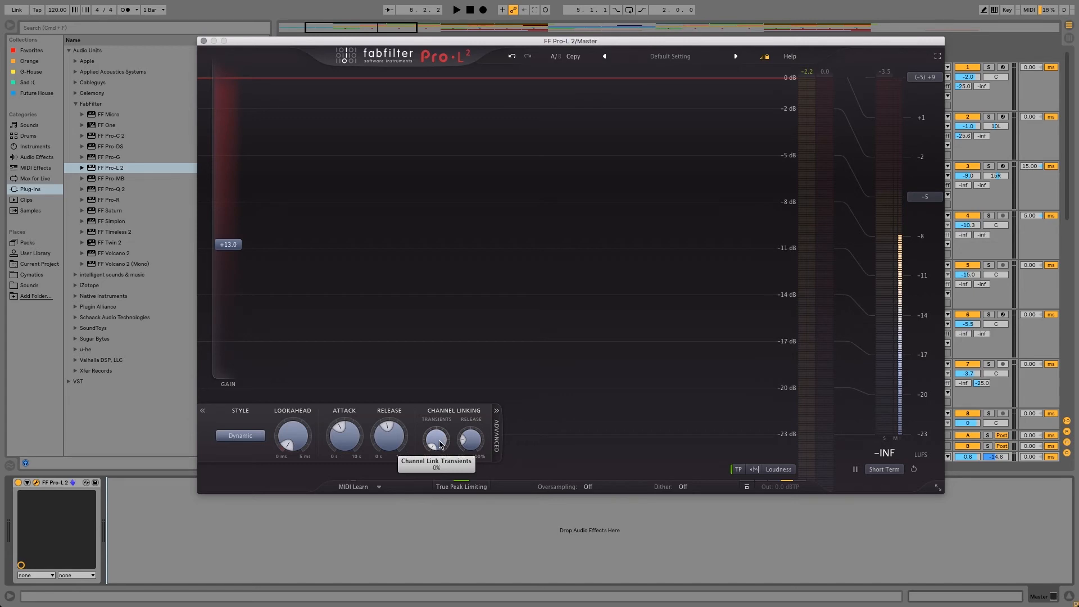
Try a higher transient channel linking amount during playback and lower it back to its minimum
key("space")
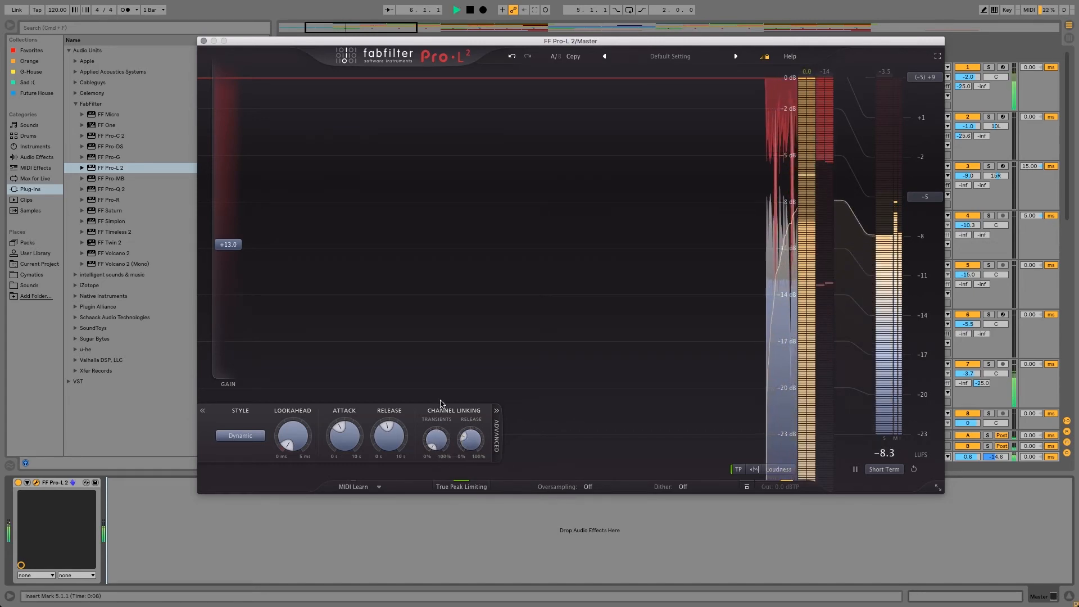
left_click_drag(434, 428, 444, 453)
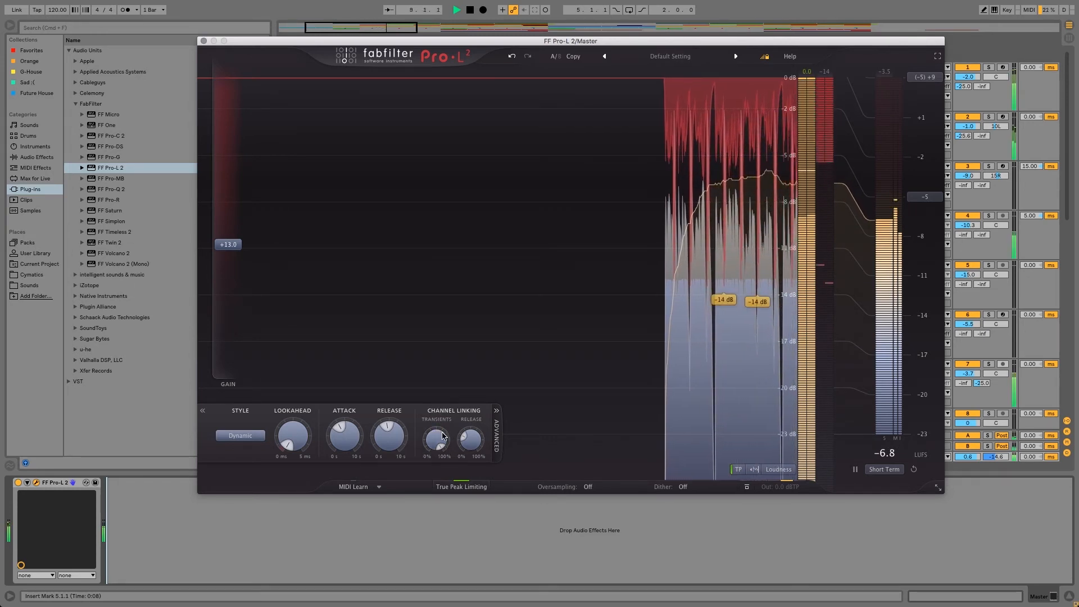
left_click_drag(439, 430, 432, 462)
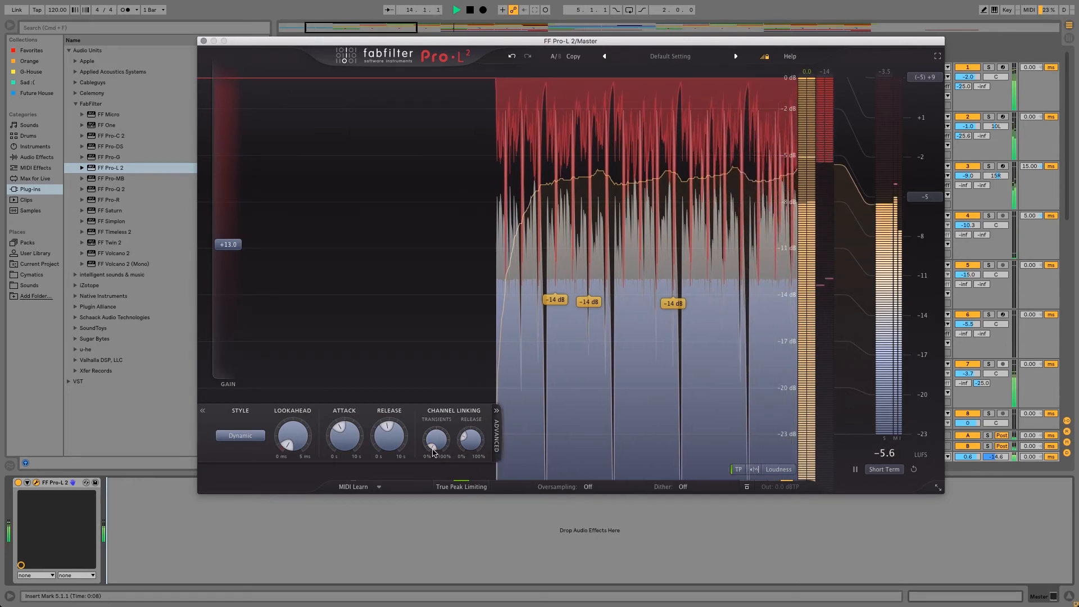
Raise the channel link release to about 79%, stopping playback while tuning it
left_click_drag(462, 445, 454, 421)
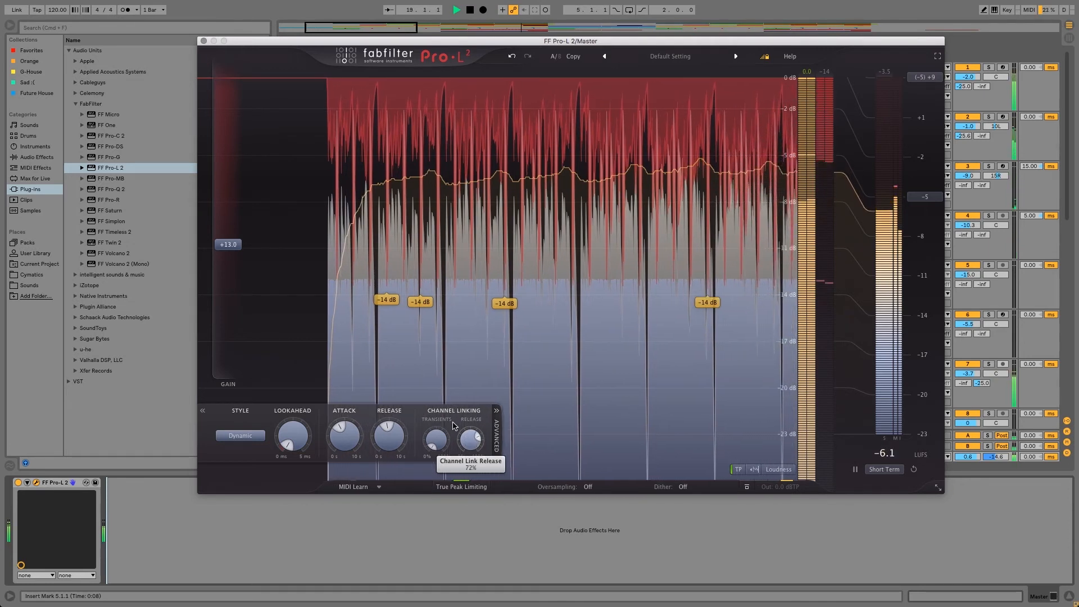
key("space")
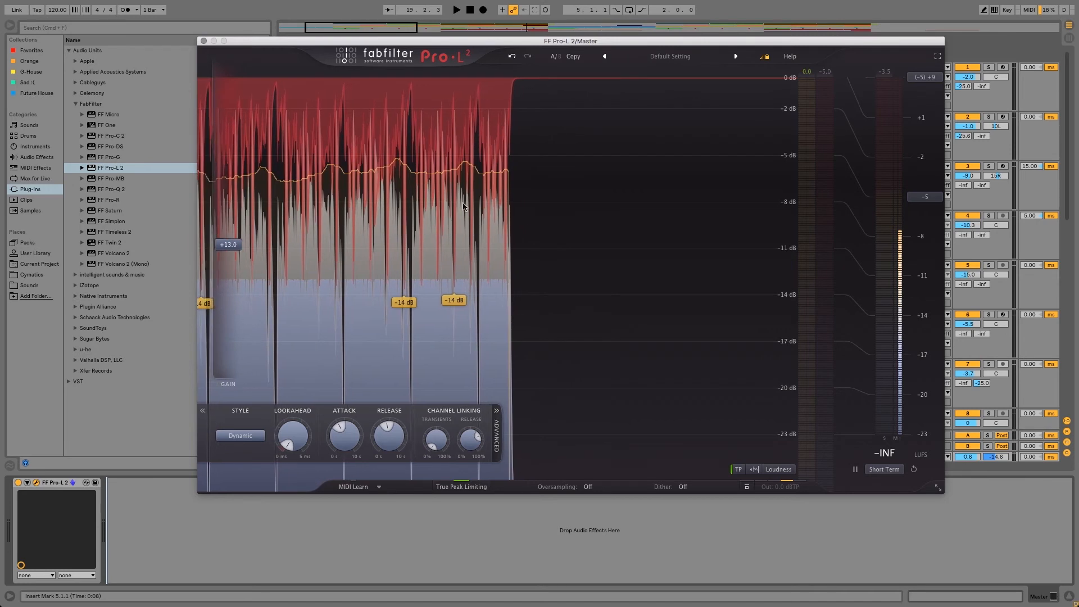
mouse_move(472, 445)
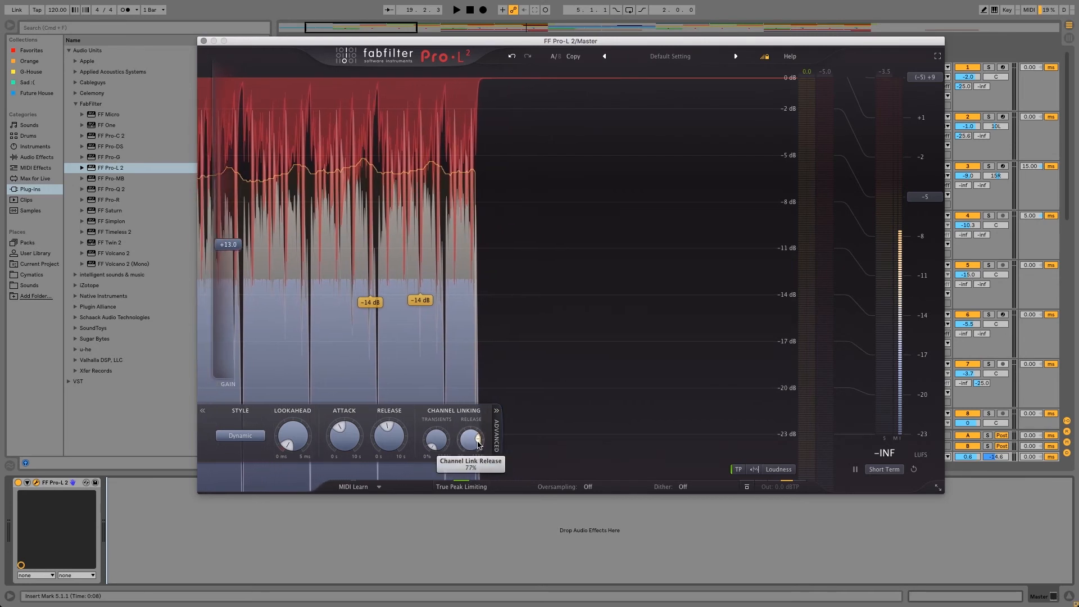
left_click_drag(472, 446, 481, 445)
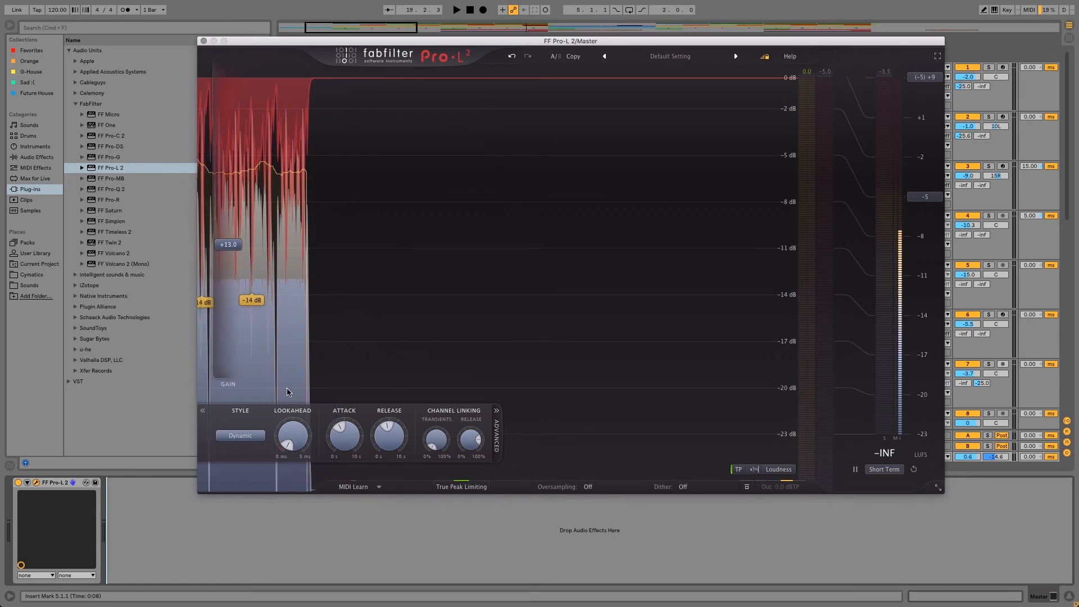
Review the limiting styles, audition Punchy in place of Dynamic during playback, and switch the style to Allround
left_click(260, 436)
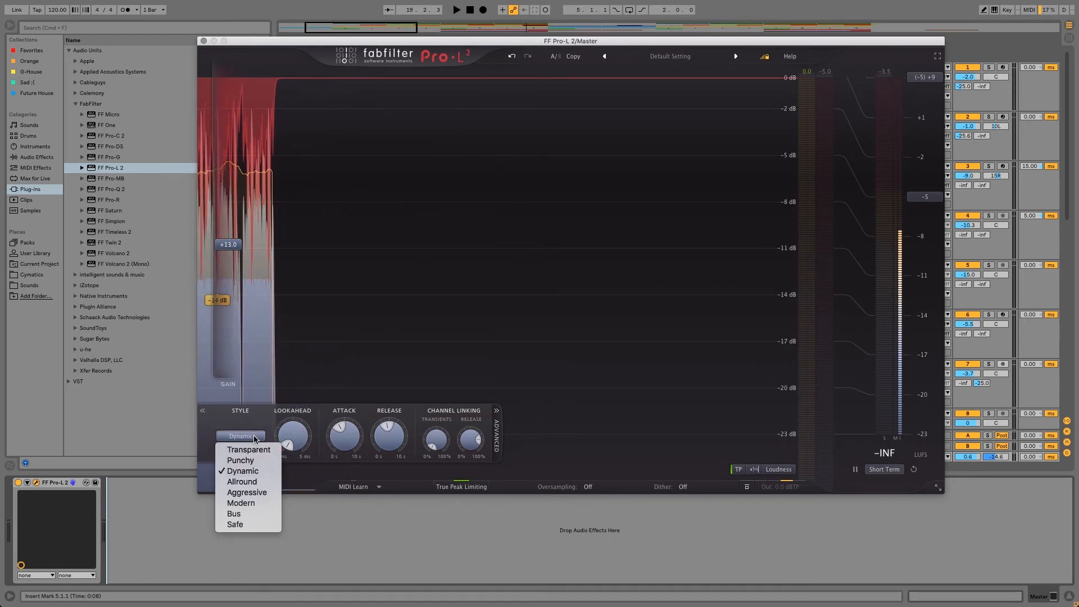
left_click(248, 333)
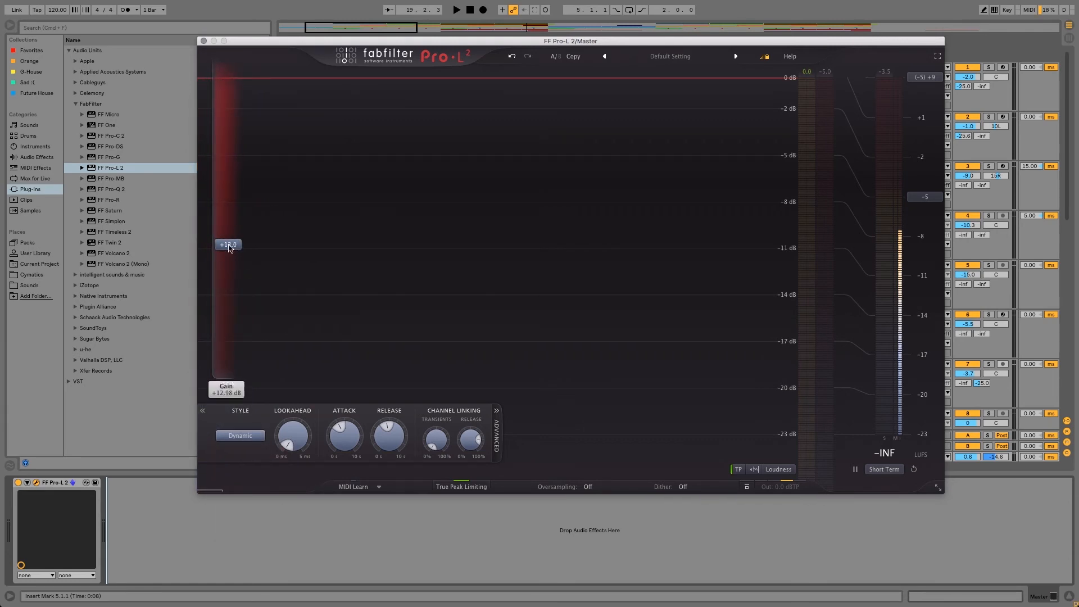
left_click(249, 436)
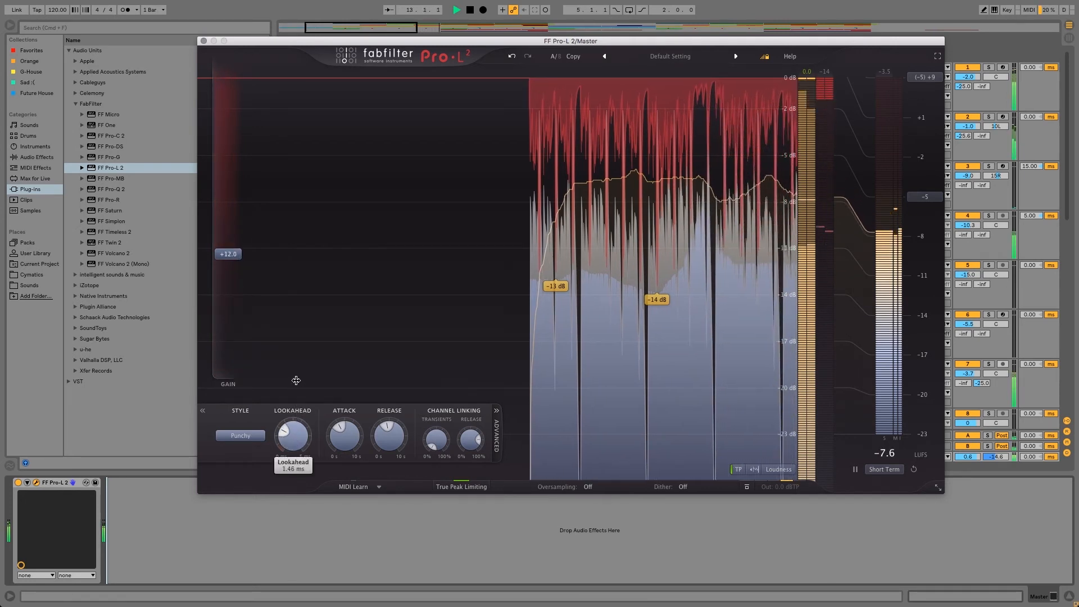
left_click(233, 437)
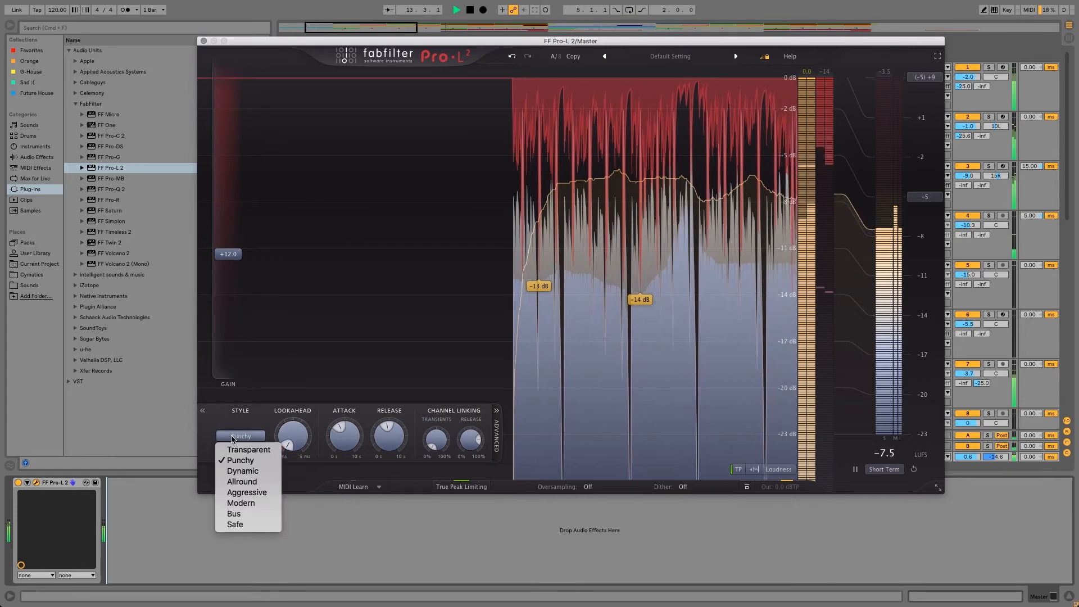
left_click(254, 482)
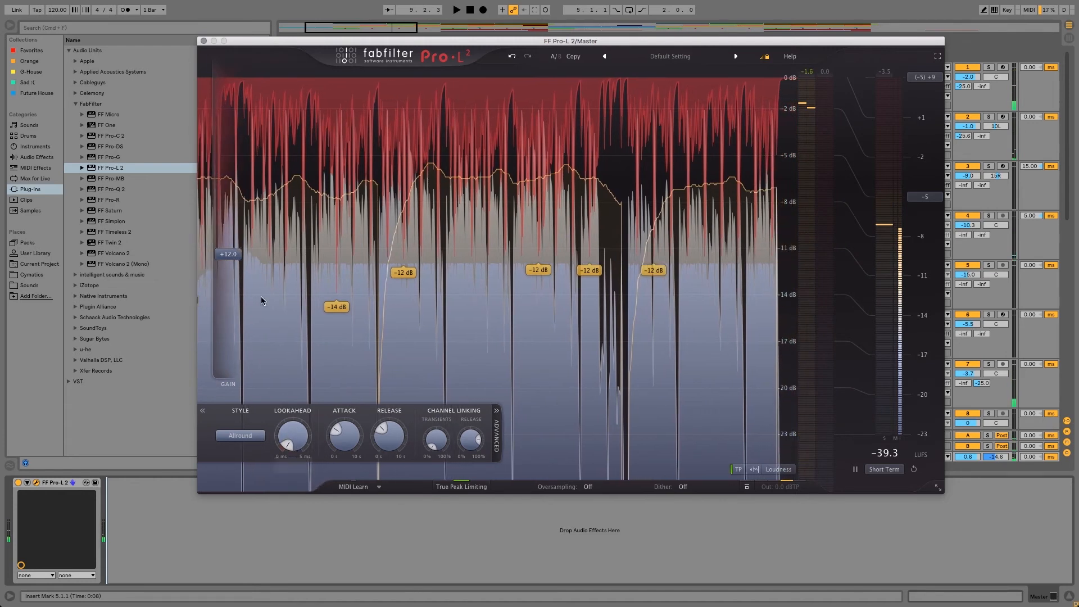
Stop playback and review the available limiting styles while keeping Allround selected
key("space")
left_click(247, 436)
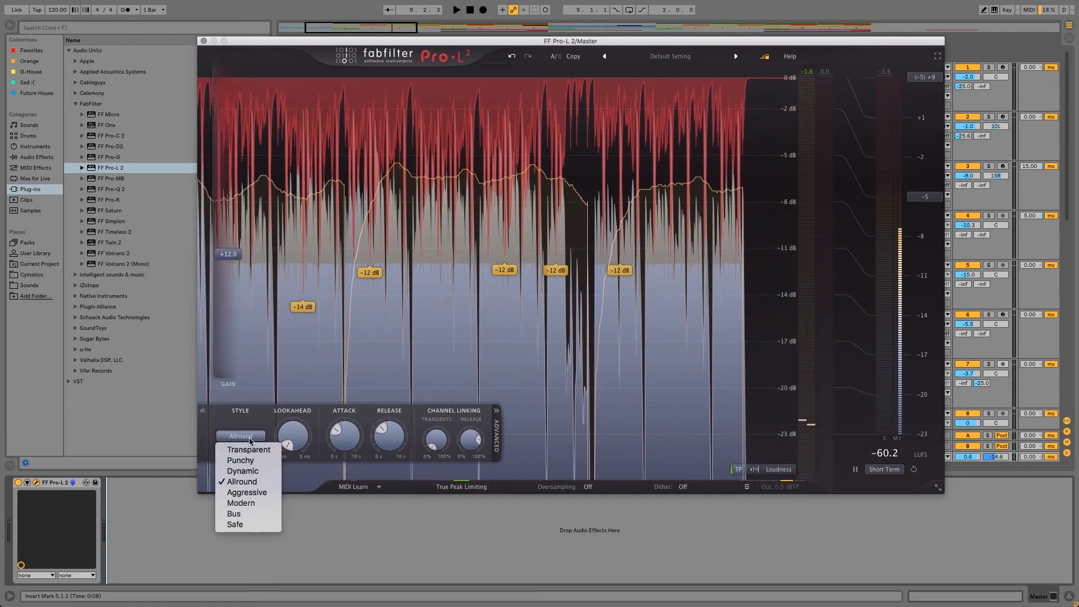
left_click(250, 439)
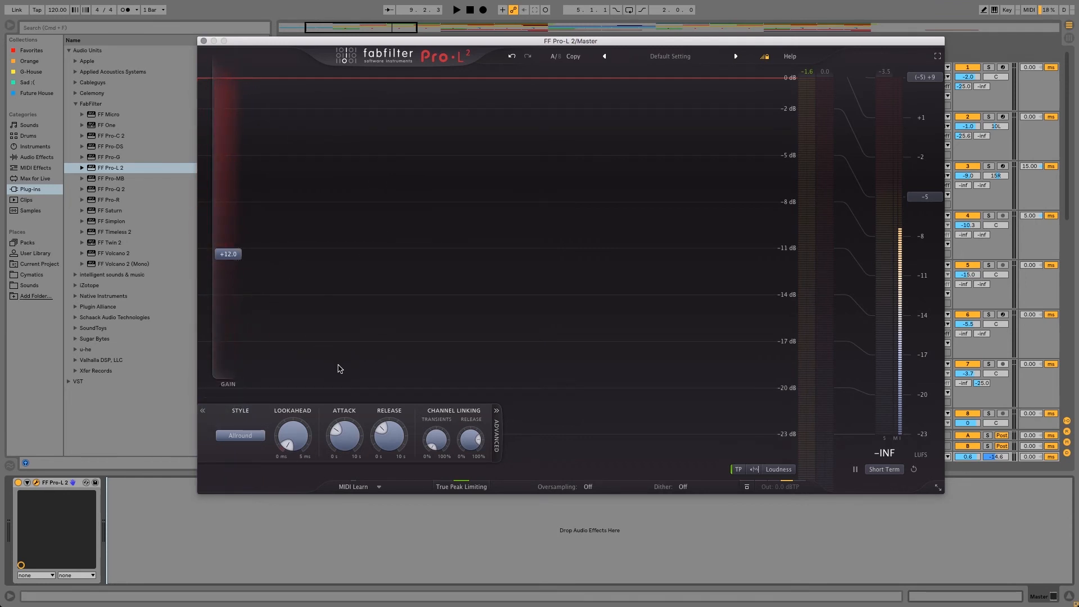
Restart playback, audition the Aggressive limiting style, and switch the style to Modern
key("space")
left_click(248, 437)
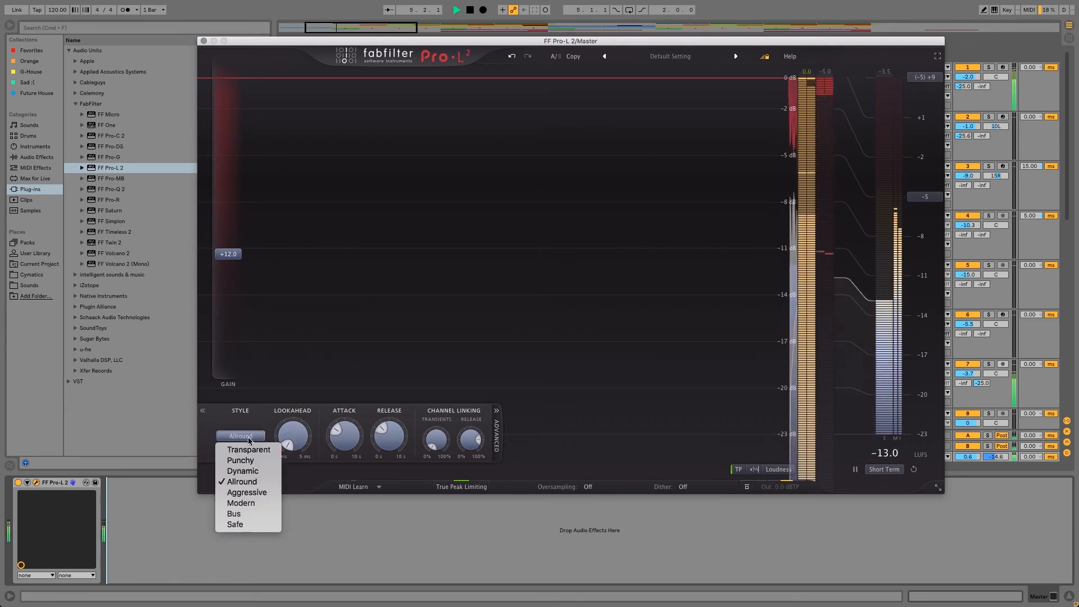
left_click(254, 497)
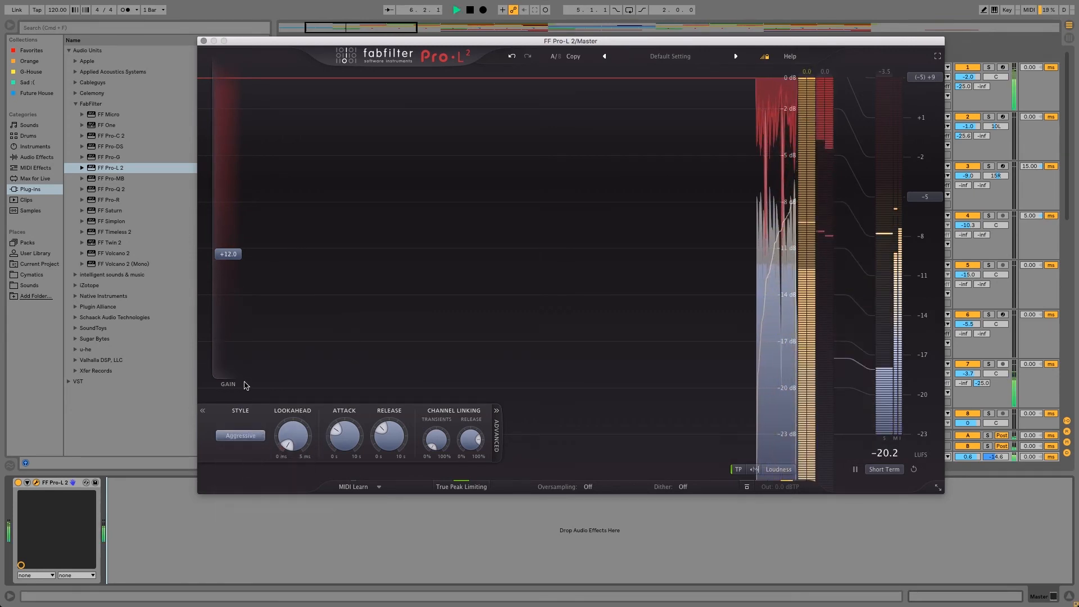
left_click(242, 436)
left_click(247, 501)
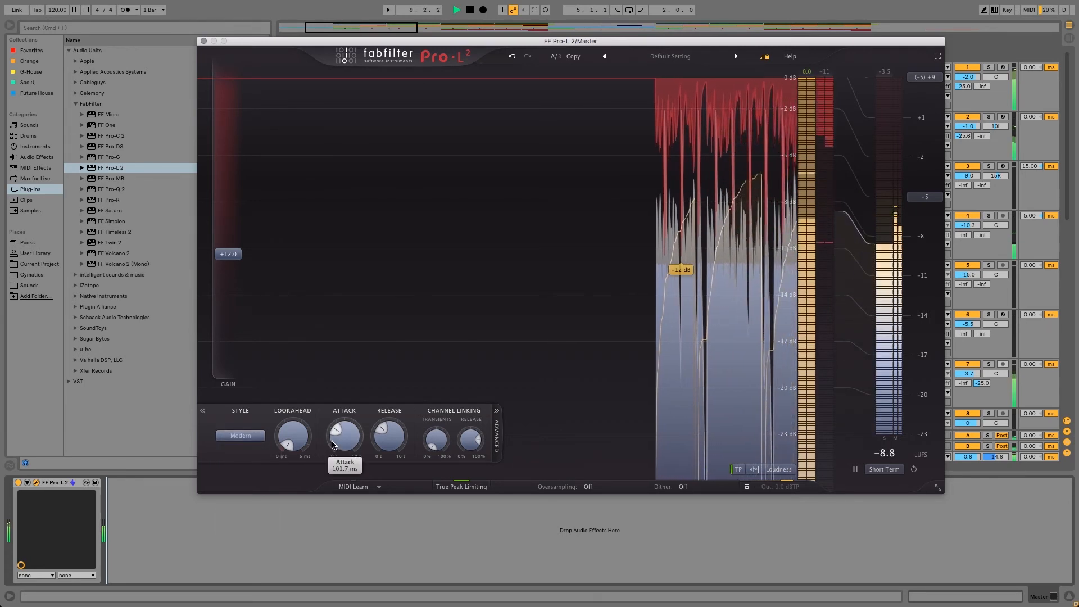
Fine-tune the release to about 202 ms and the attack to about 100.5 ms, checking them in playback
key("space")
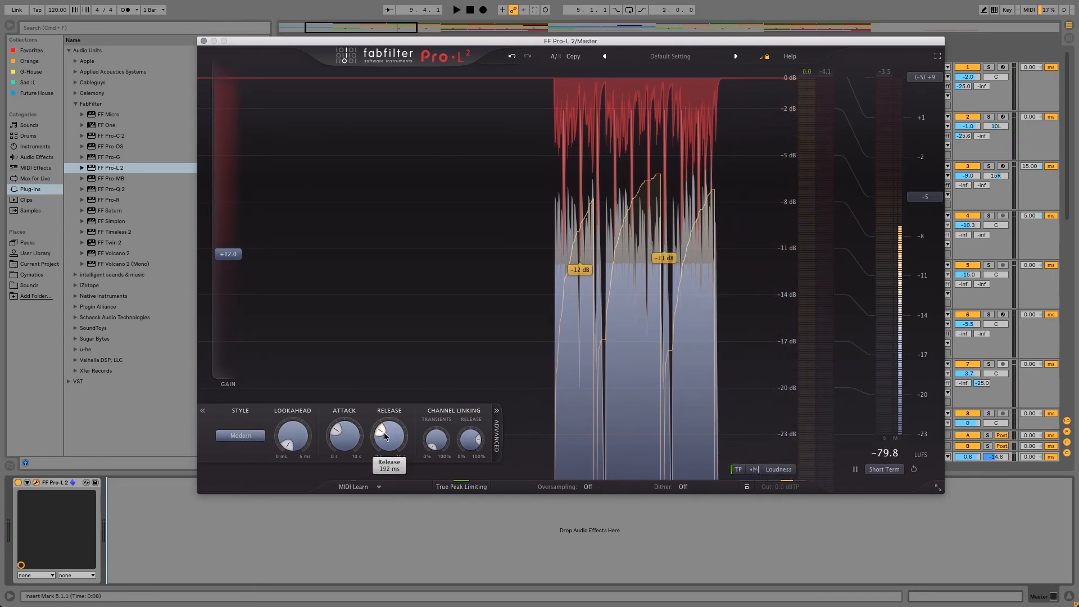
left_click_drag(383, 431, 384, 436)
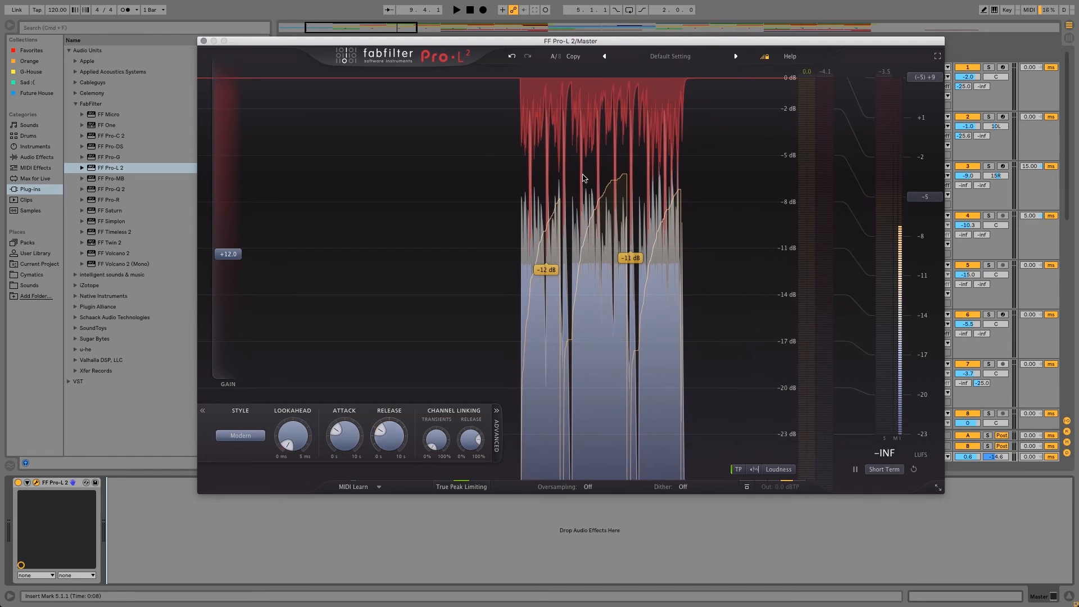
key("space")
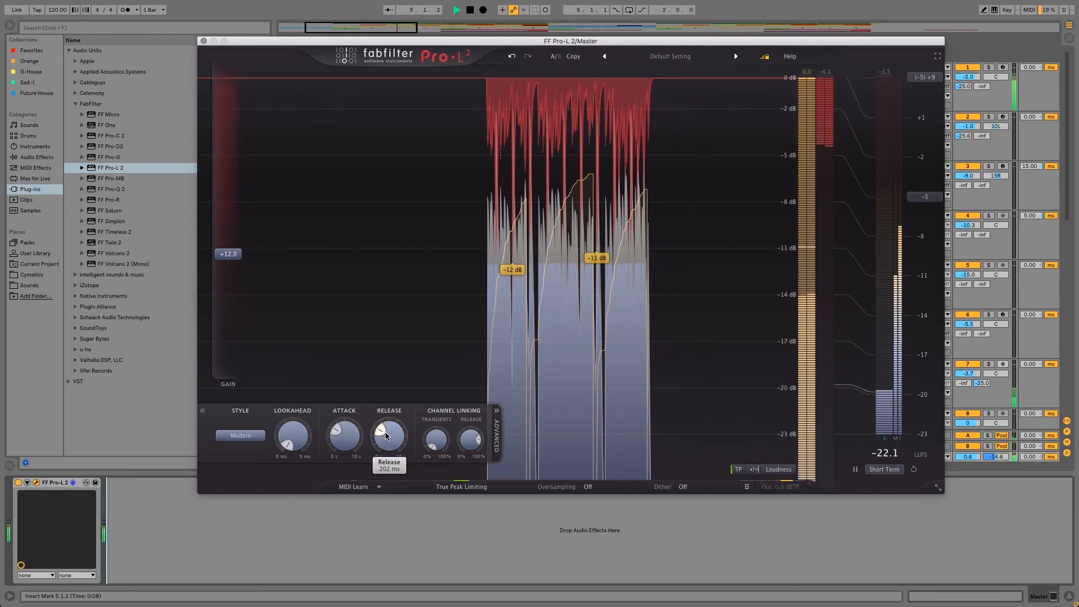
left_click_drag(387, 438, 347, 444)
mouse_move(347, 441)
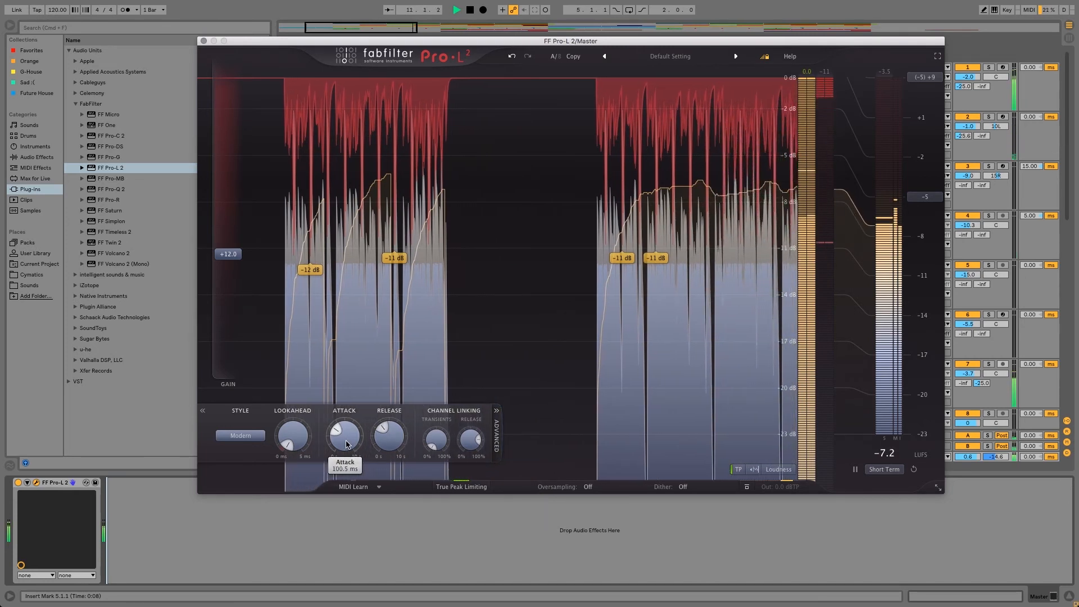
key("space")
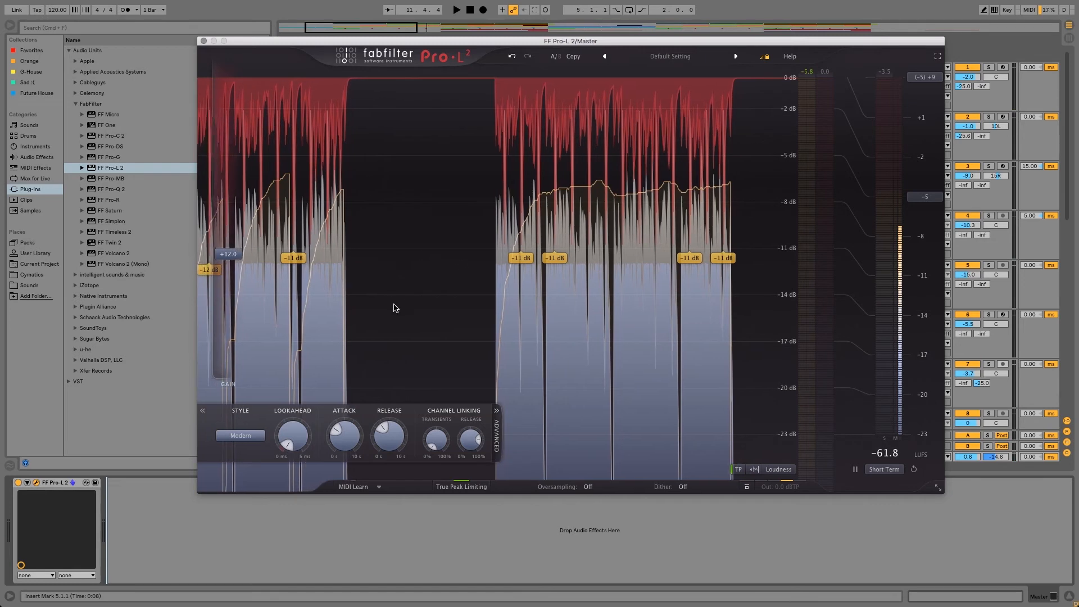
Review the available limiting styles while keeping Modern selected
mouse_move(230, 253)
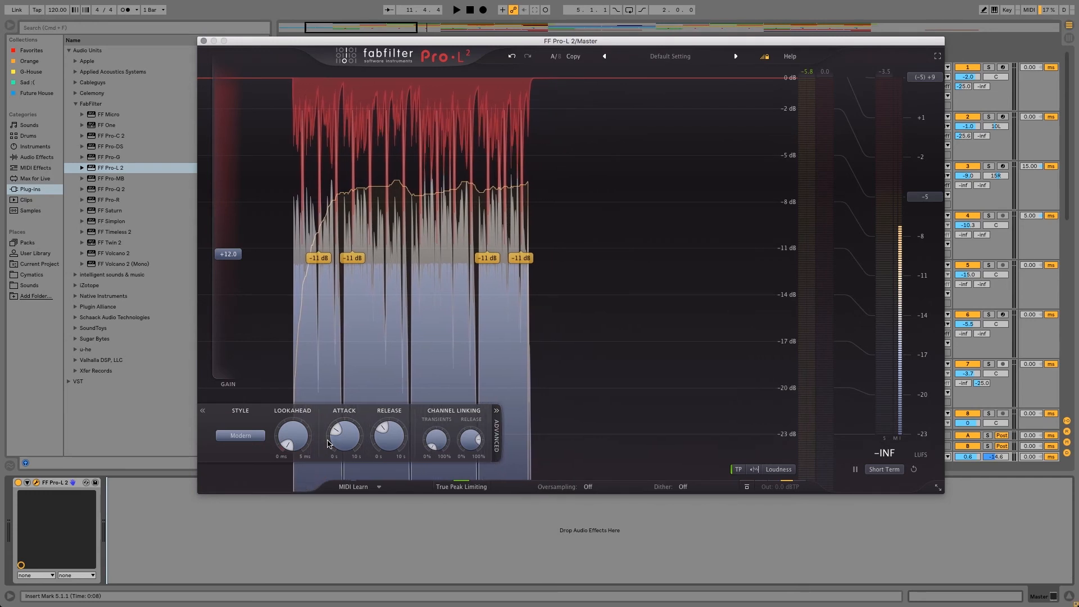
left_click(246, 436)
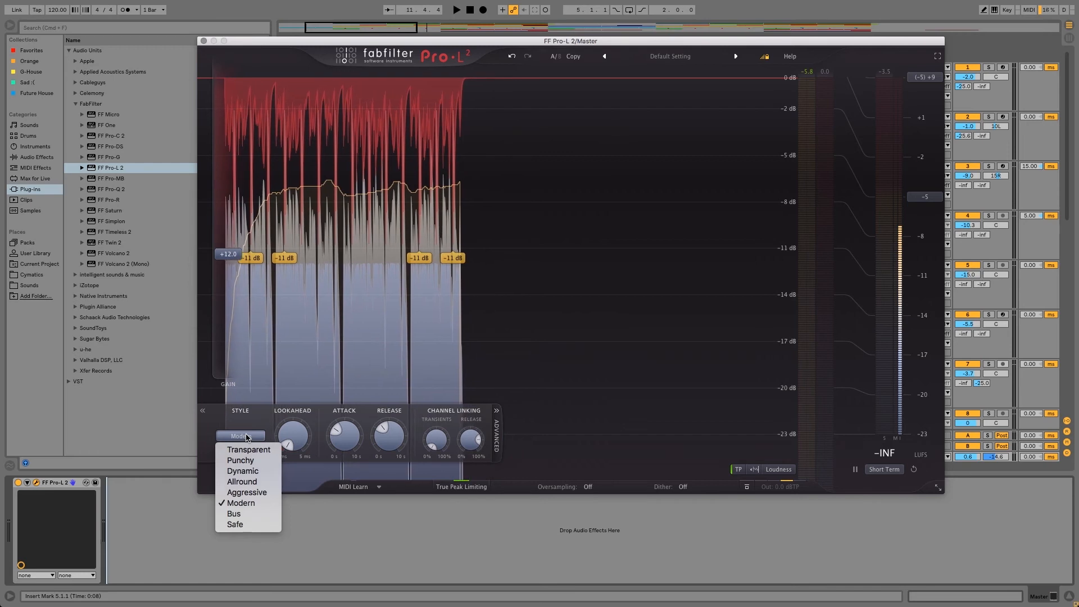
left_click(246, 437)
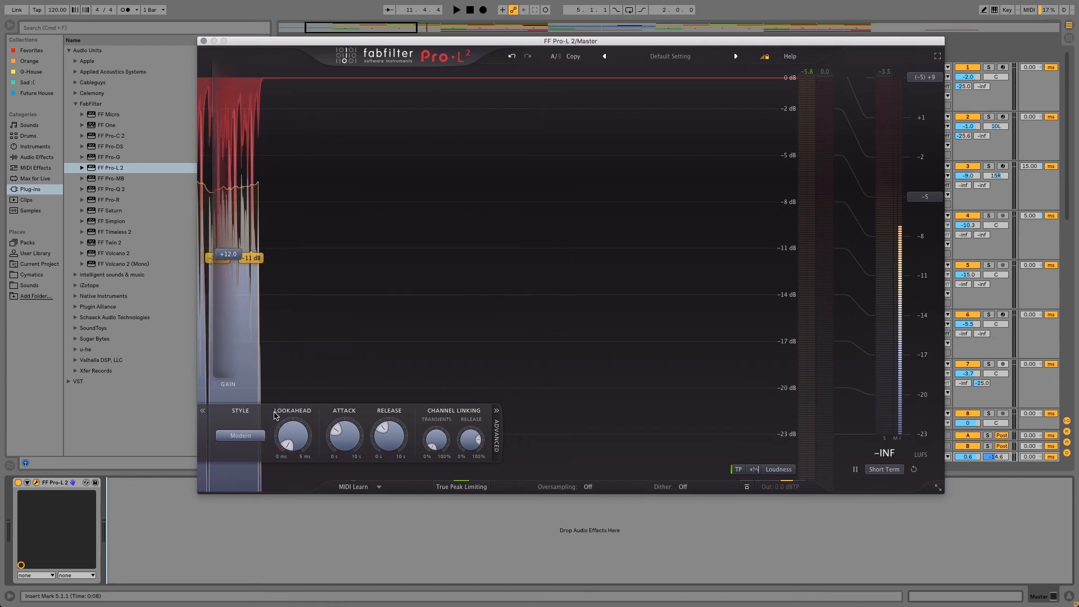
Review the oversampling rates while keeping oversampling off, and examine the output level options during playback
left_click(589, 488)
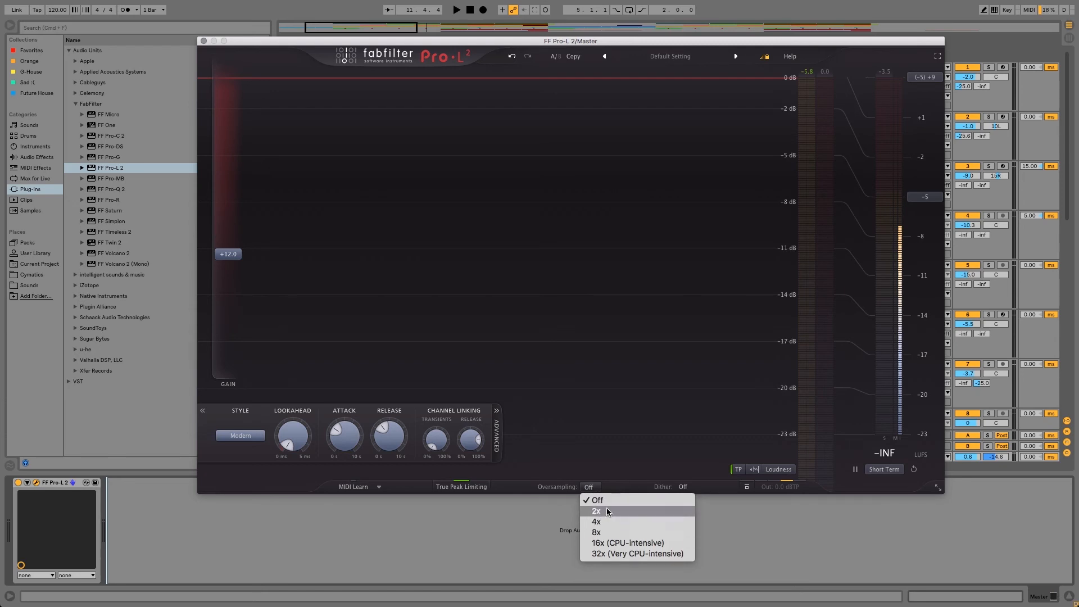
left_click(596, 489)
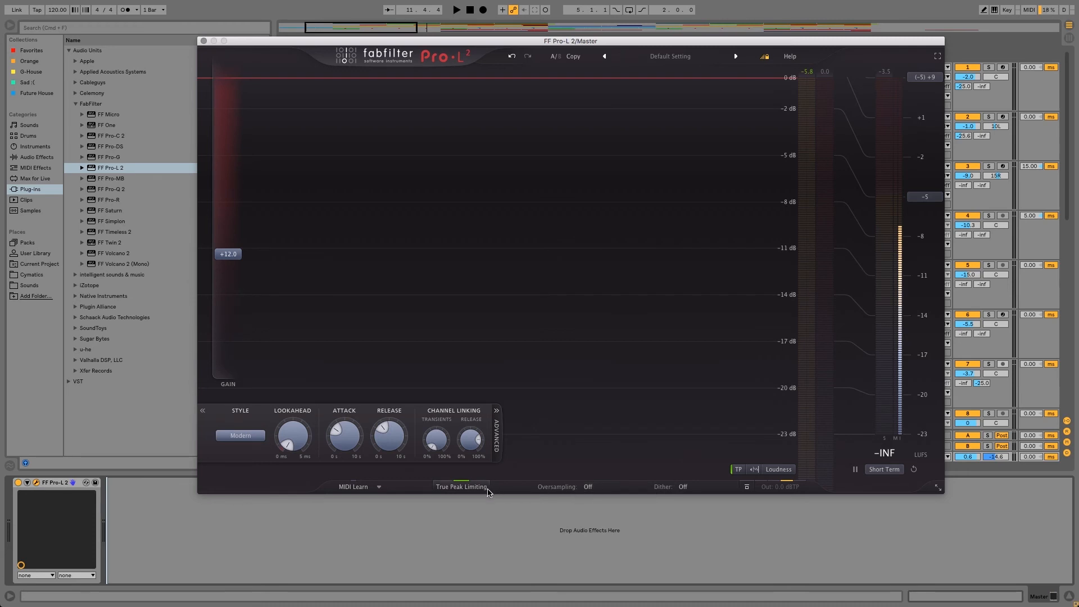
left_click(594, 492)
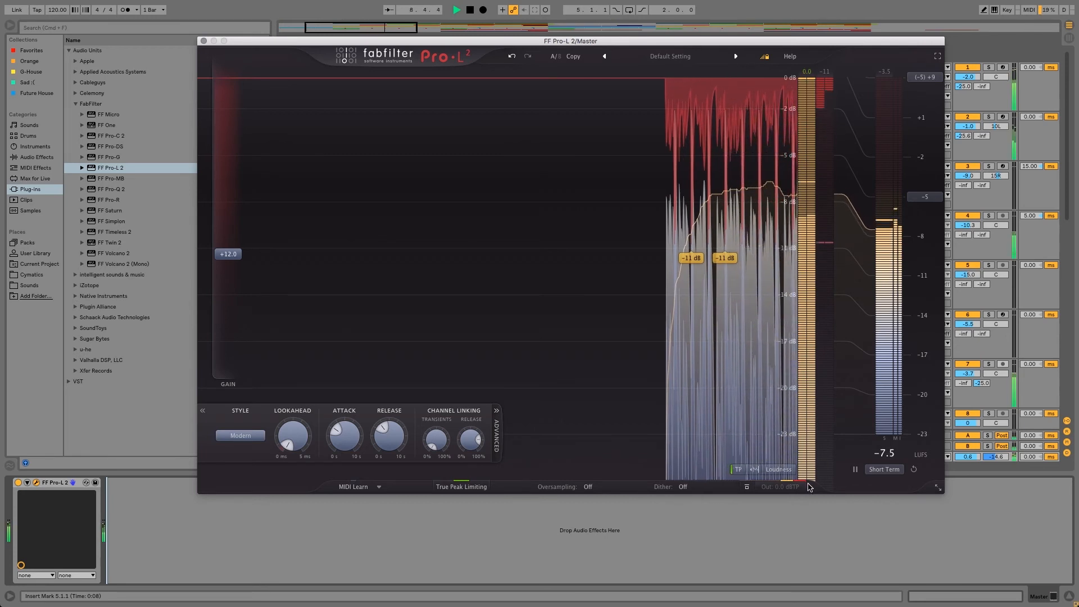
mouse_move(802, 478)
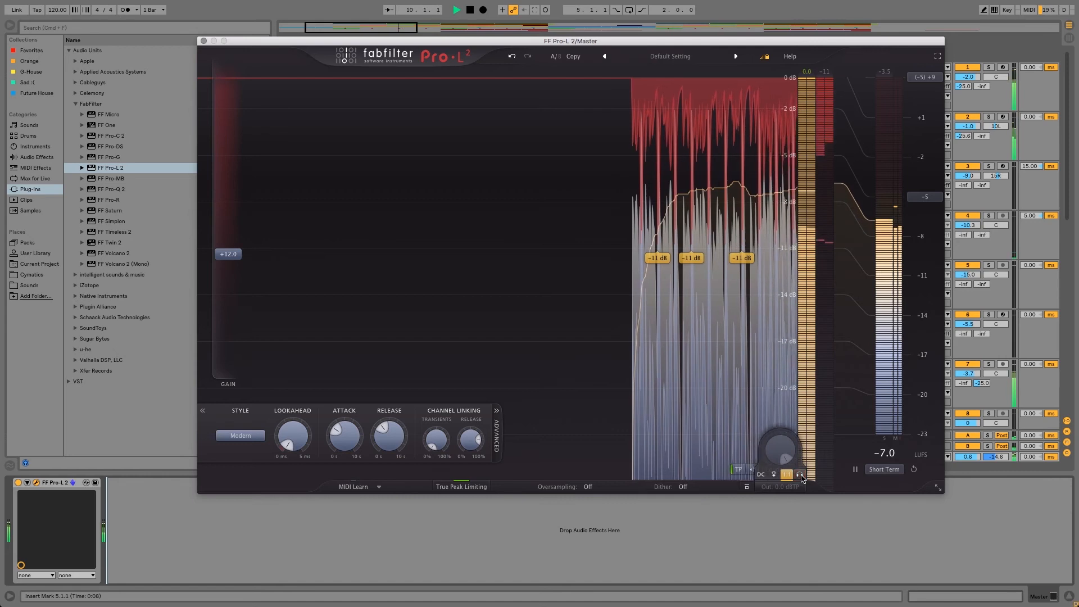
key("space")
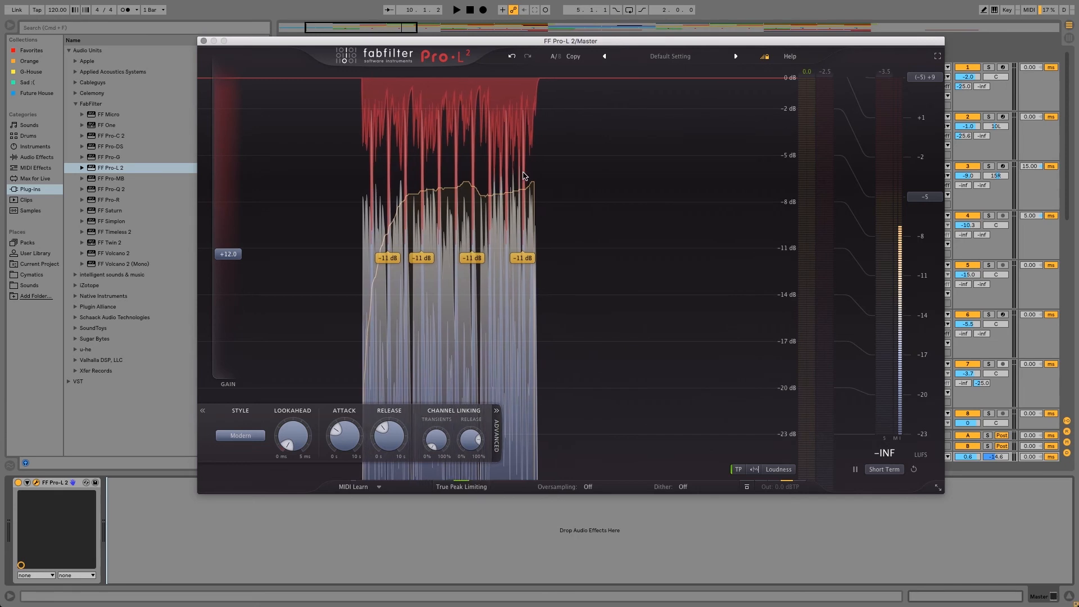
Move the limiter window aside, raise the gain to about +12.54 dB, and lengthen the attack during playback
left_click_drag(615, 41, 668, 37)
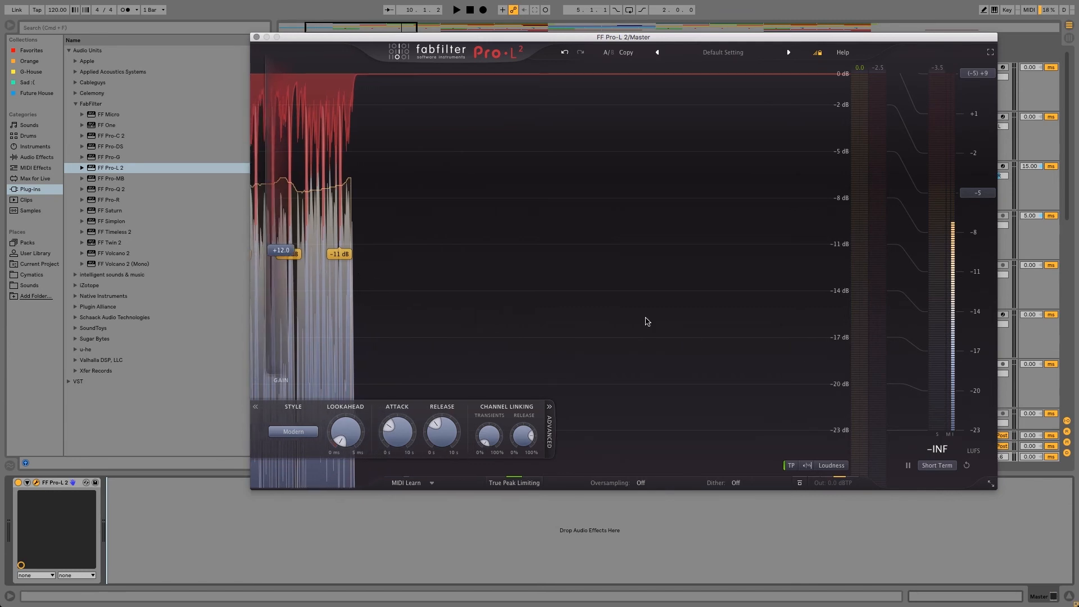
key("space")
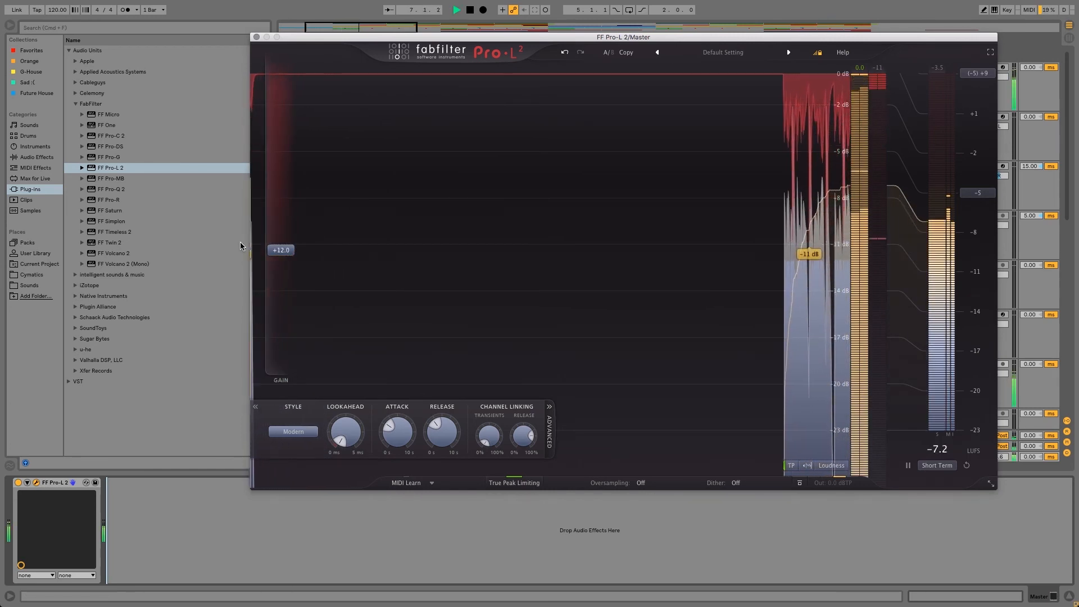
left_click_drag(291, 249, 294, 244)
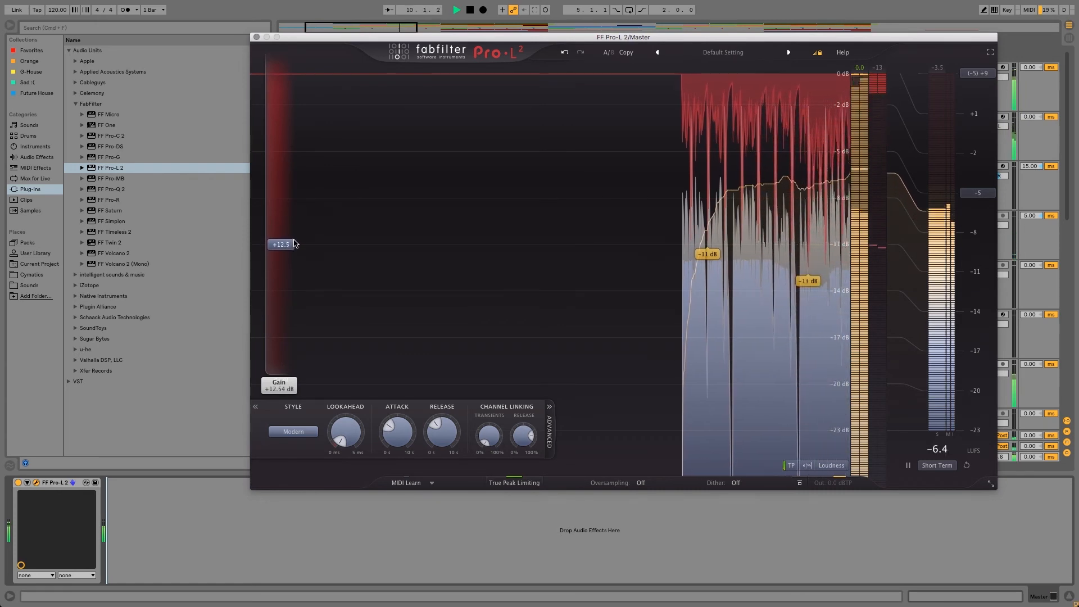
left_click_drag(393, 420, 382, 456)
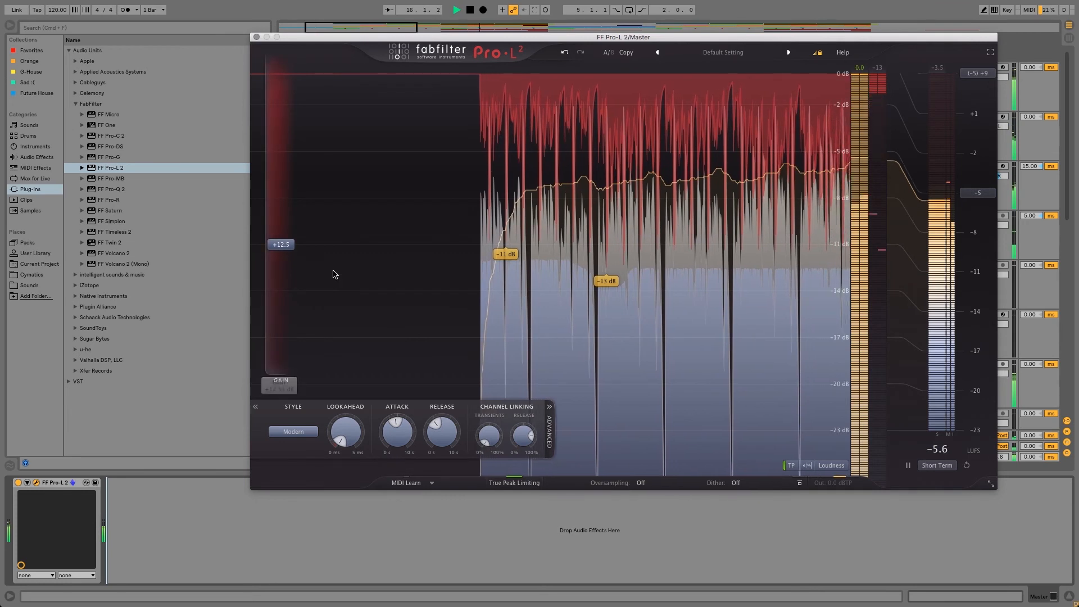
mouse_move(517, 437)
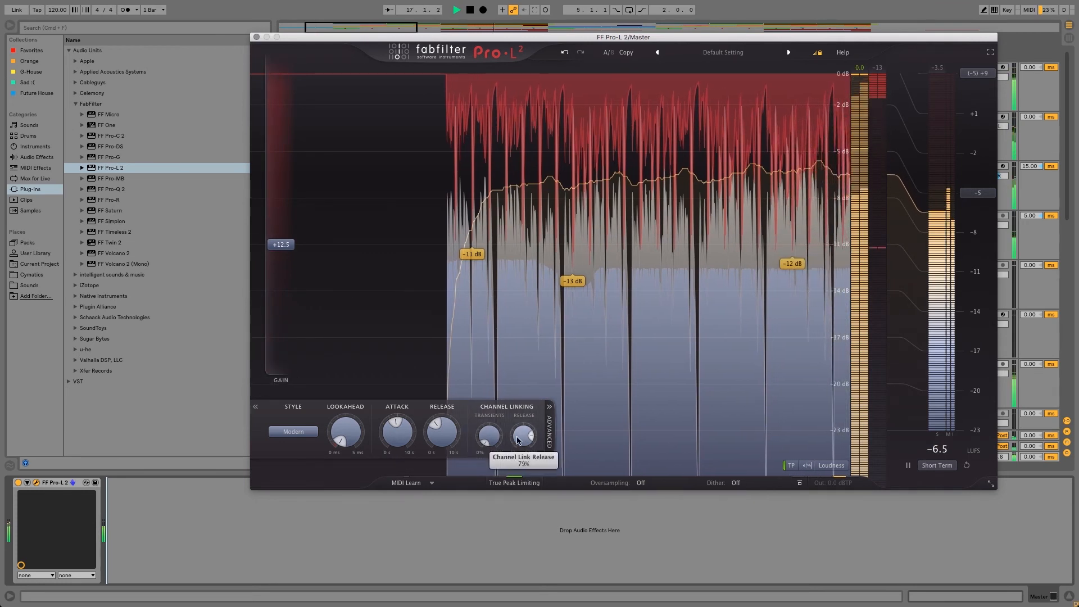
Audition the Transparent, Punchy and Dynamic limiting styles during playback
mouse_move(441, 440)
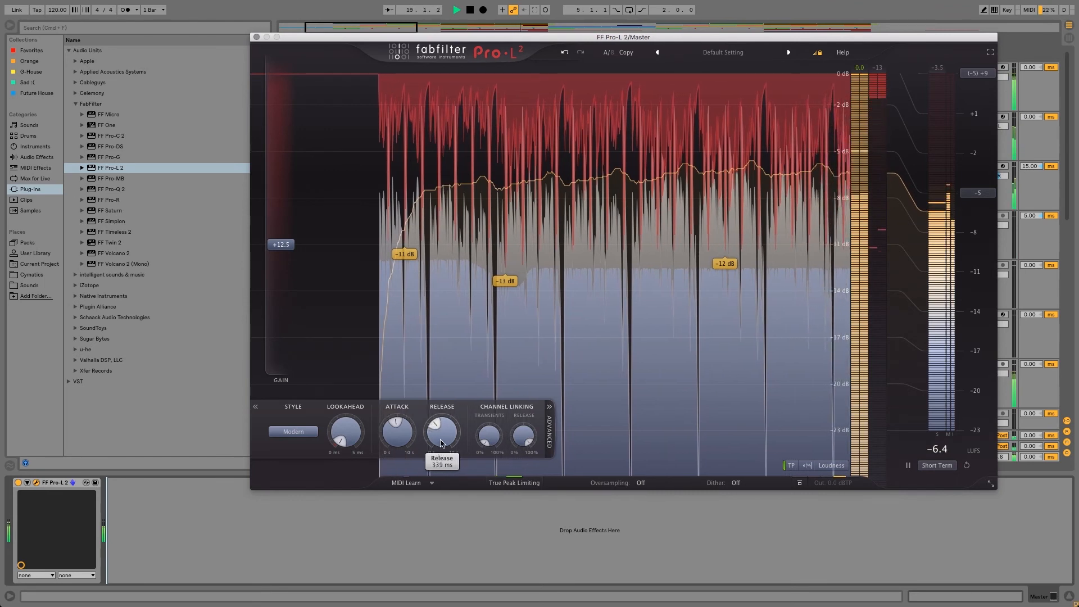
left_click(303, 432)
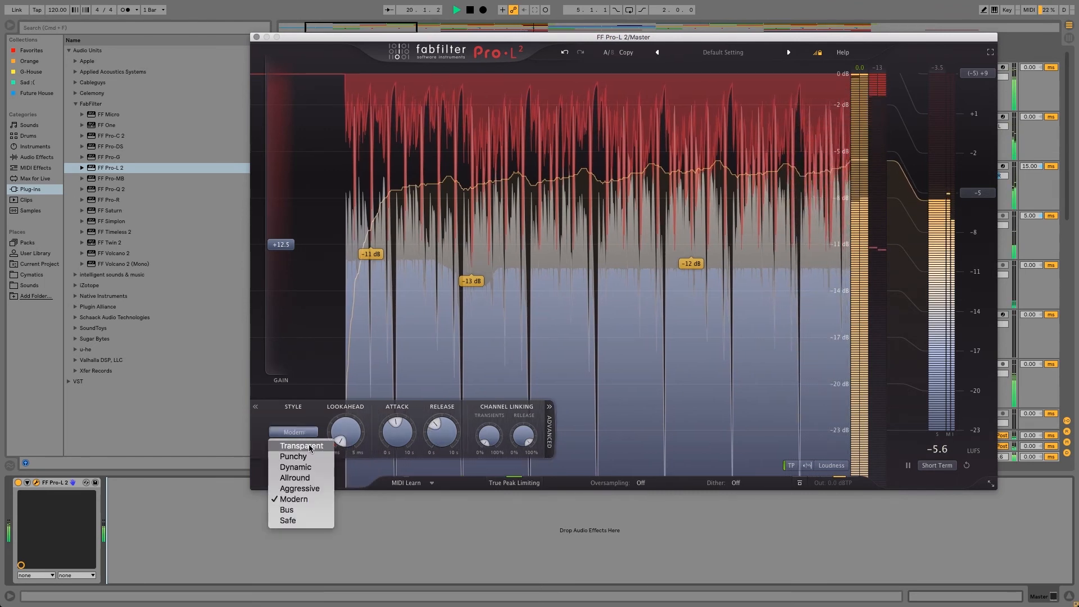
left_click(310, 450)
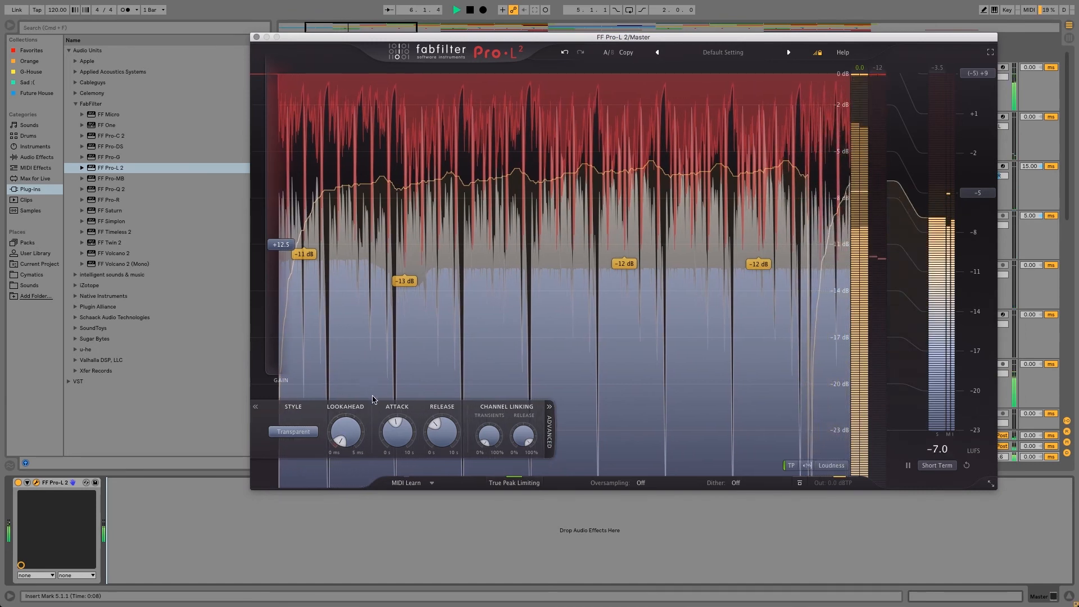
left_click(301, 433)
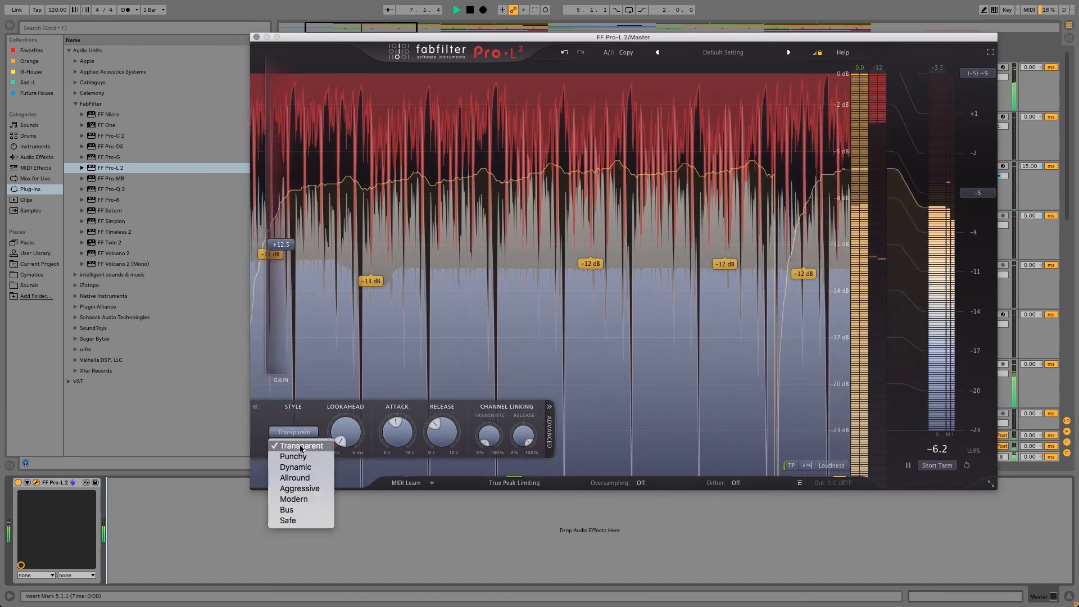
left_click(302, 457)
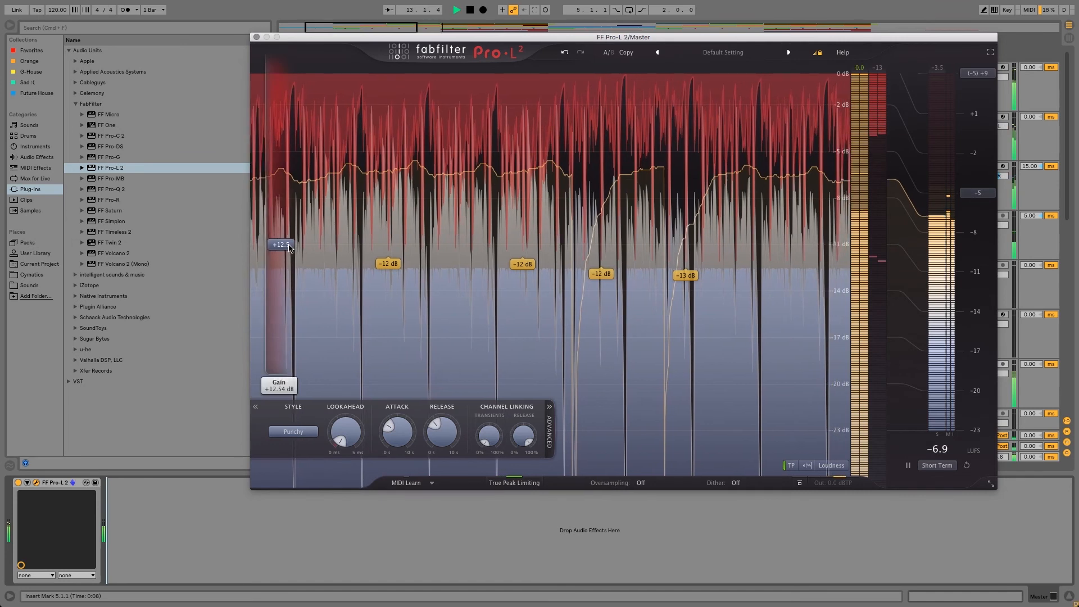
left_click(295, 467)
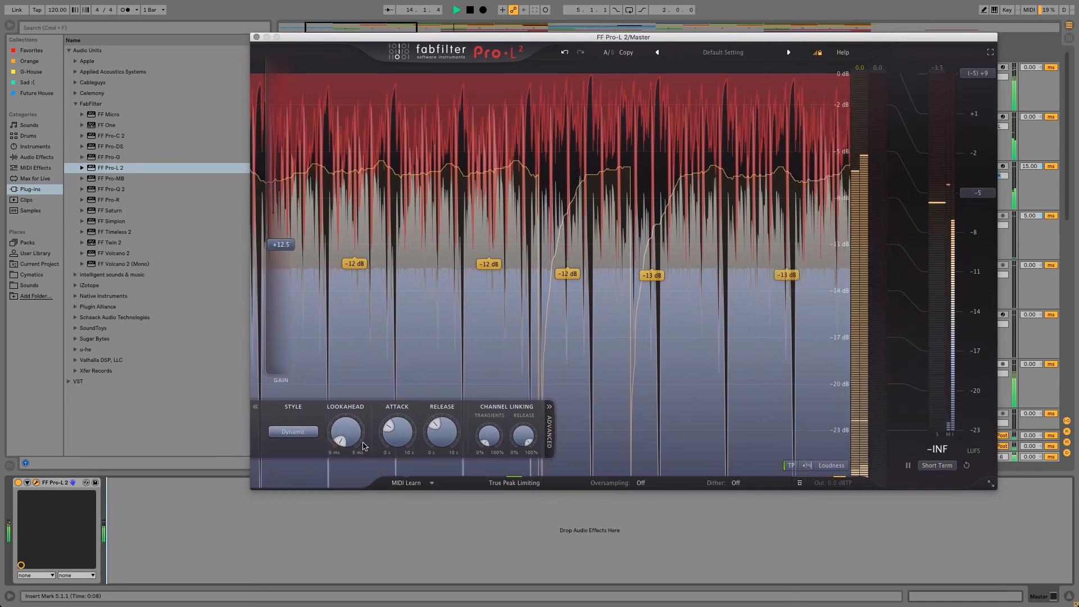
mouse_move(395, 431)
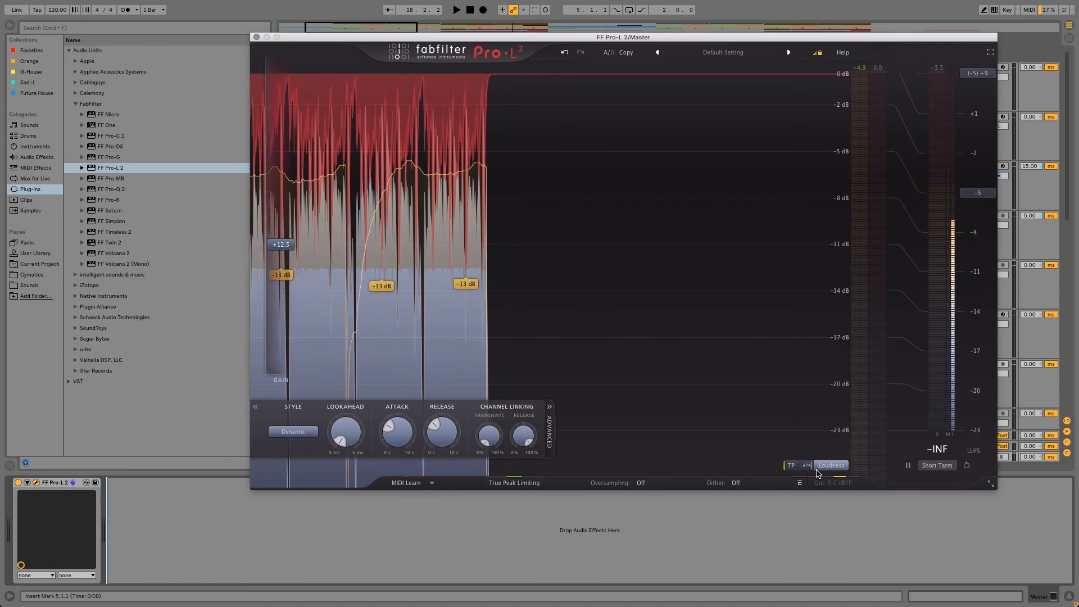
Set the limiting style to Modern and lengthen the attack to about 260.7 ms during playback
mouse_move(354, 434)
left_click(303, 433)
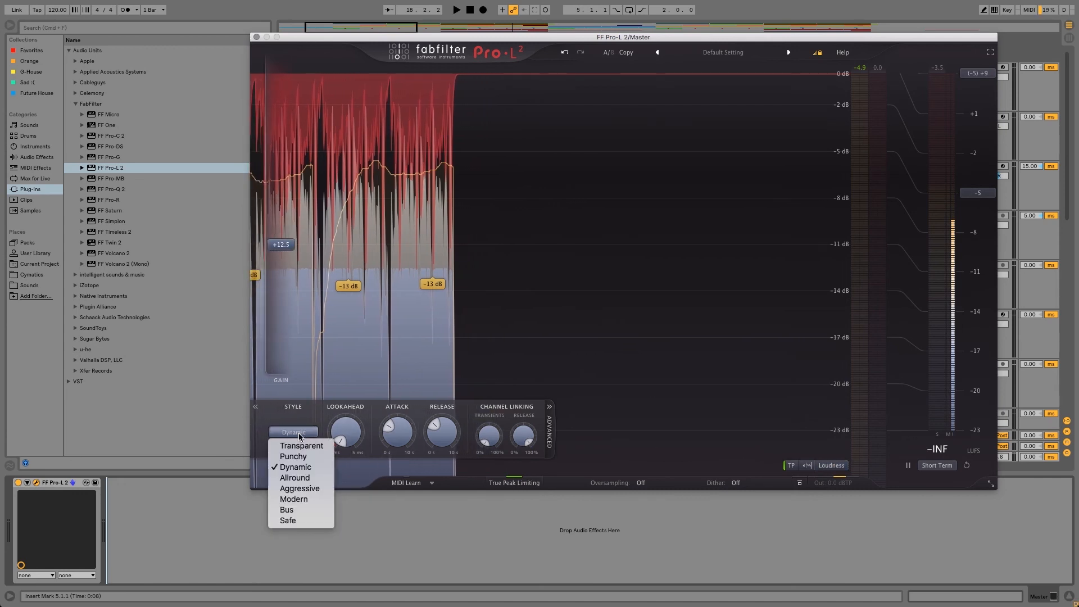
left_click(294, 499)
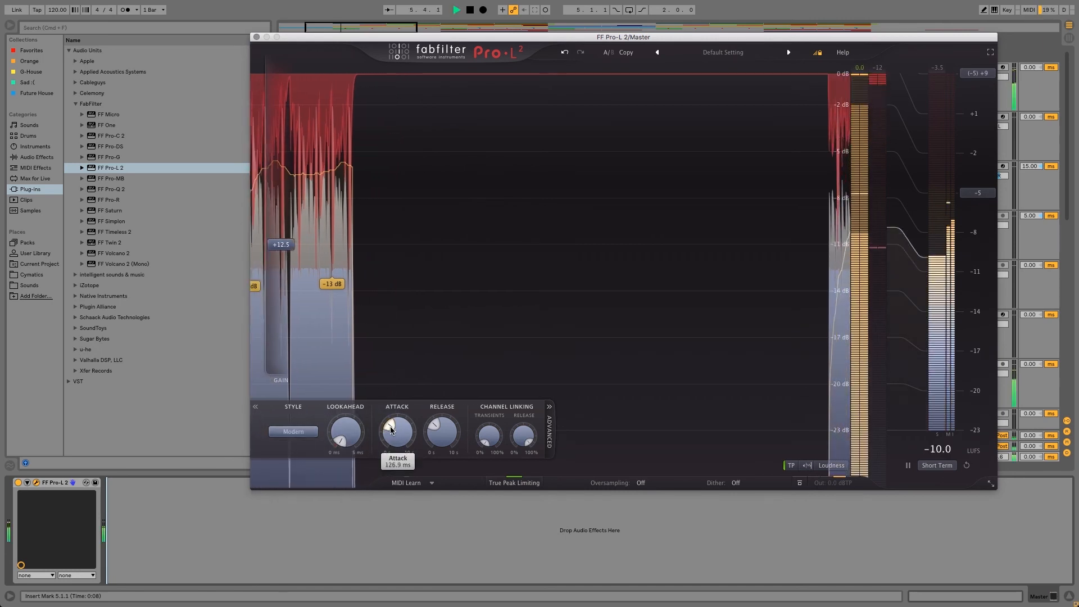
left_click_drag(390, 429, 416, 439)
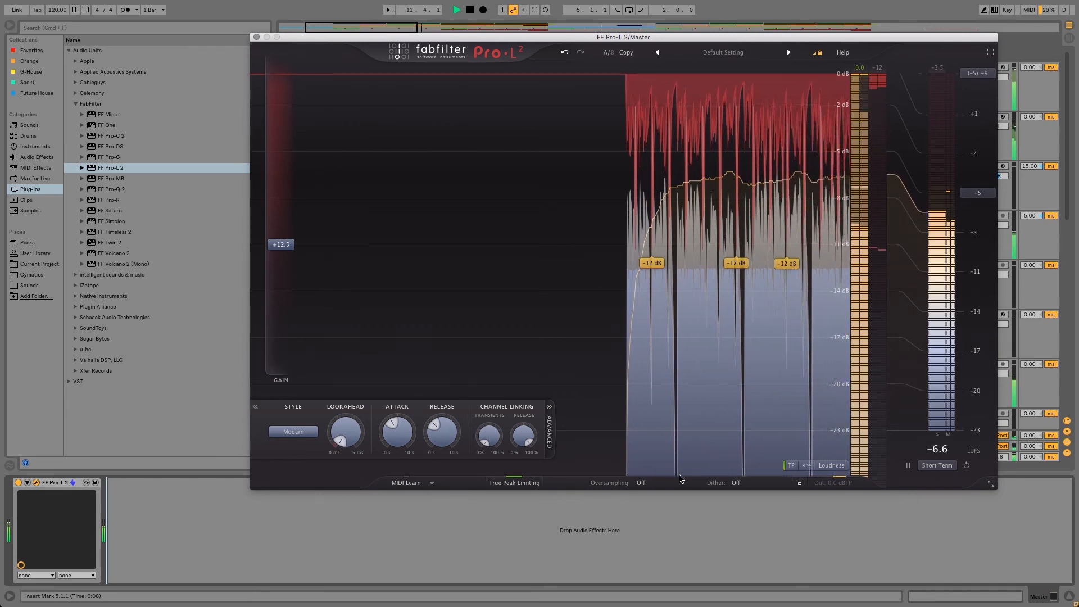
key("space")
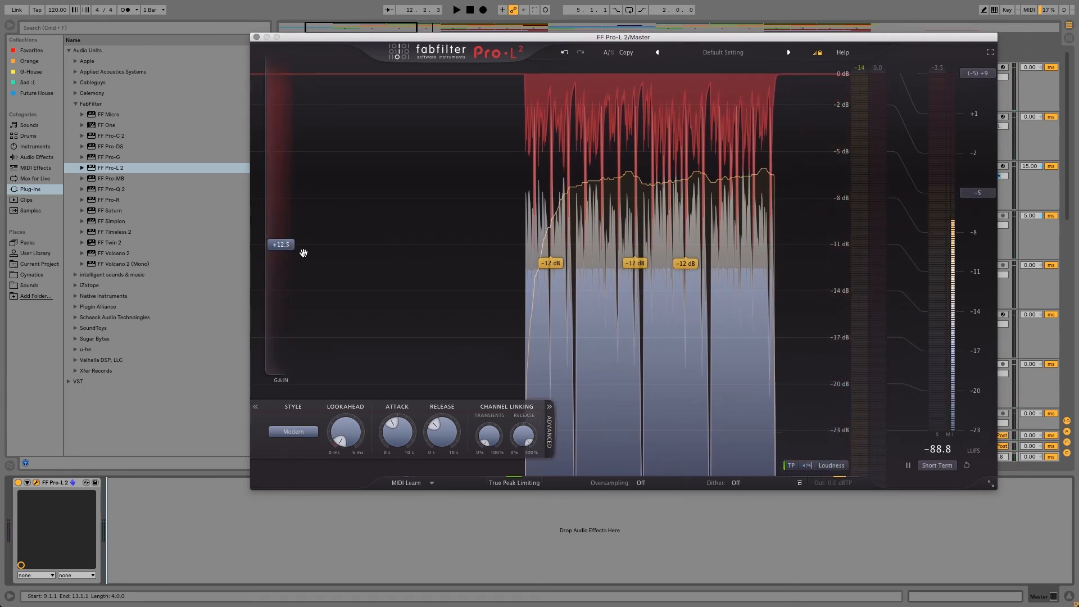
Review the gain, the oversampling choices and the lookahead control while keeping oversampling off
mouse_move(288, 245)
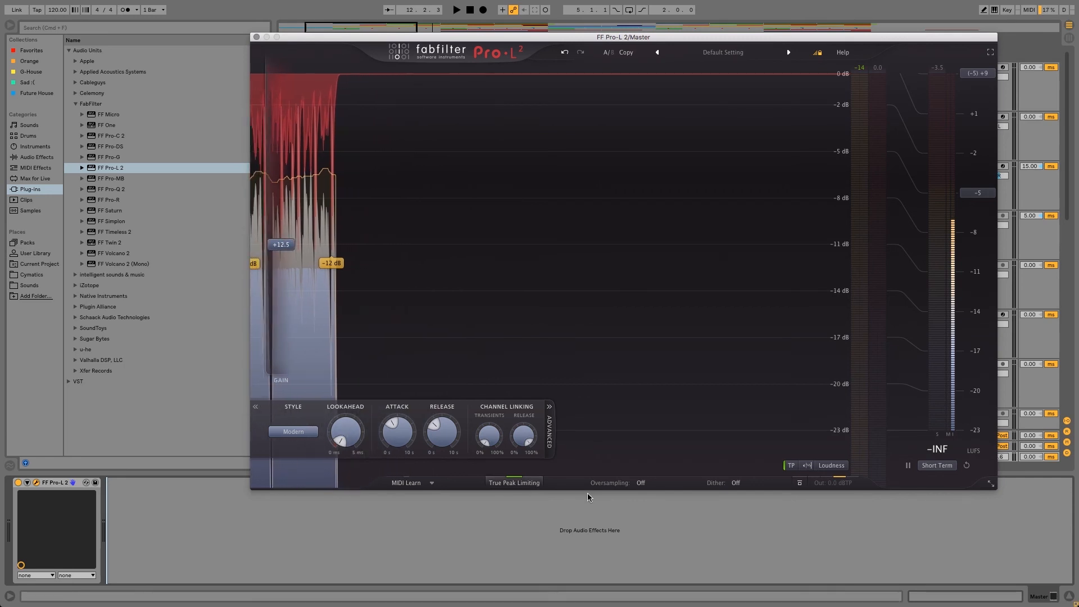
left_click(646, 483)
left_click(651, 496)
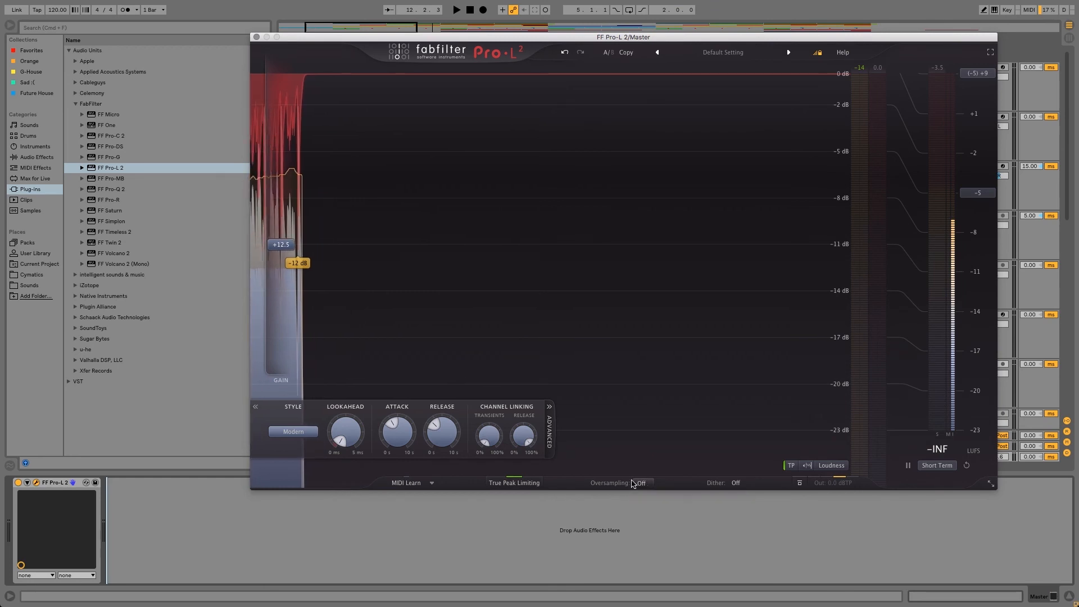
left_click_drag(347, 409, 351, 450)
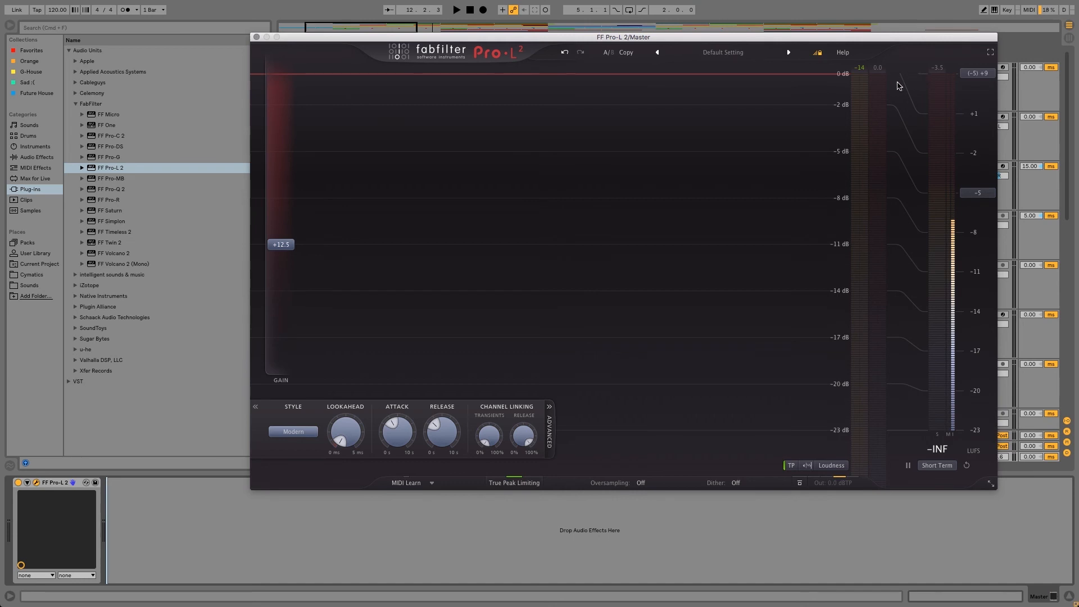
Turn off True Peak Limiting and check the output meters during playback
left_click(530, 487)
key("space")
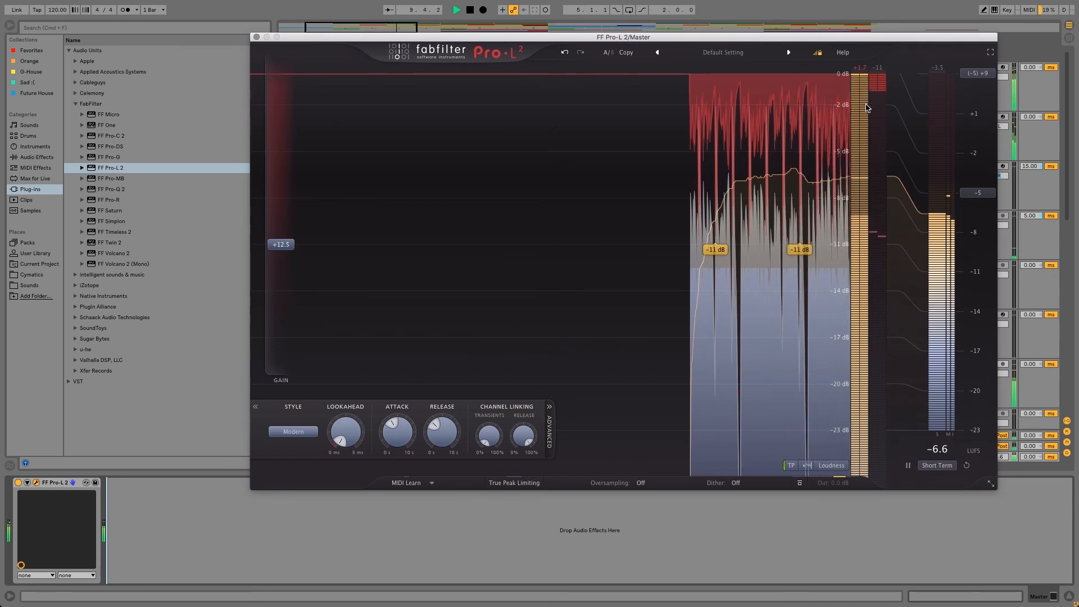
key("space")
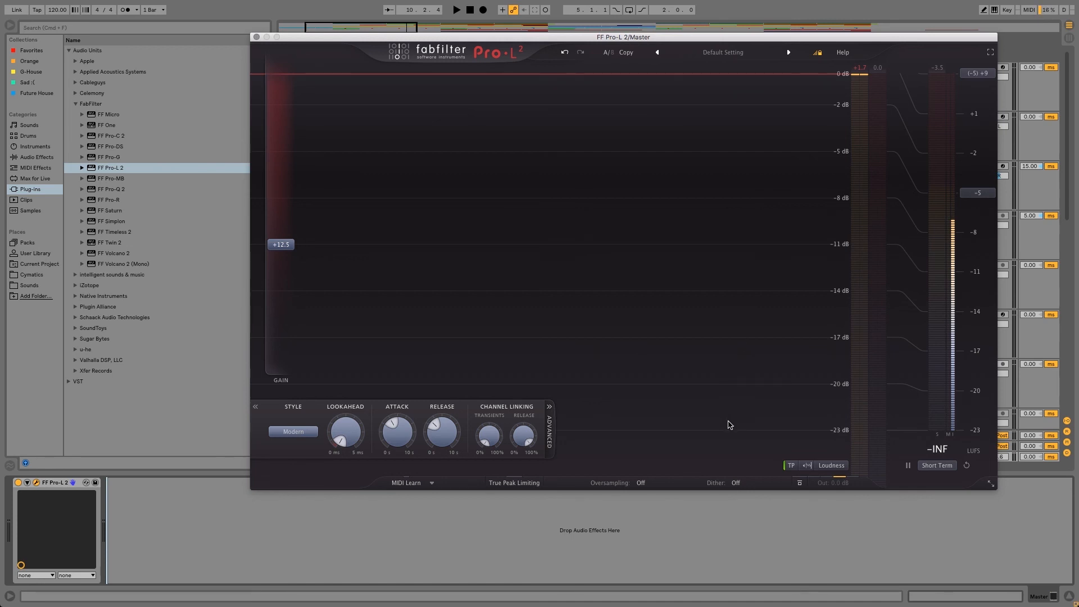
Set dithering to 16 Bits and review the noise shaping choices, keeping Optimized
left_click(735, 483)
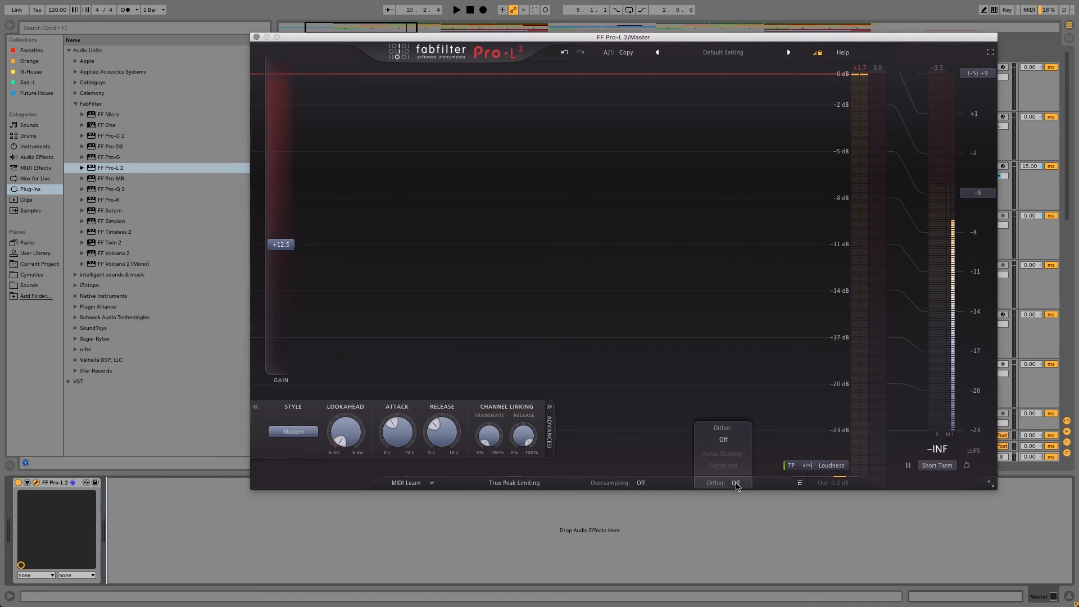
left_click(737, 442)
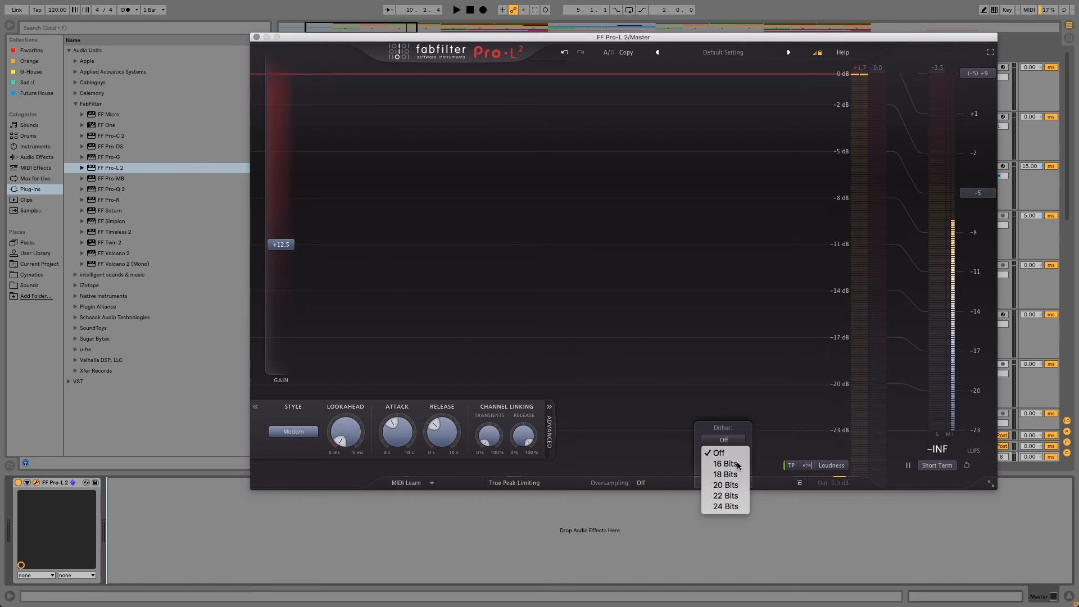
left_click(725, 463)
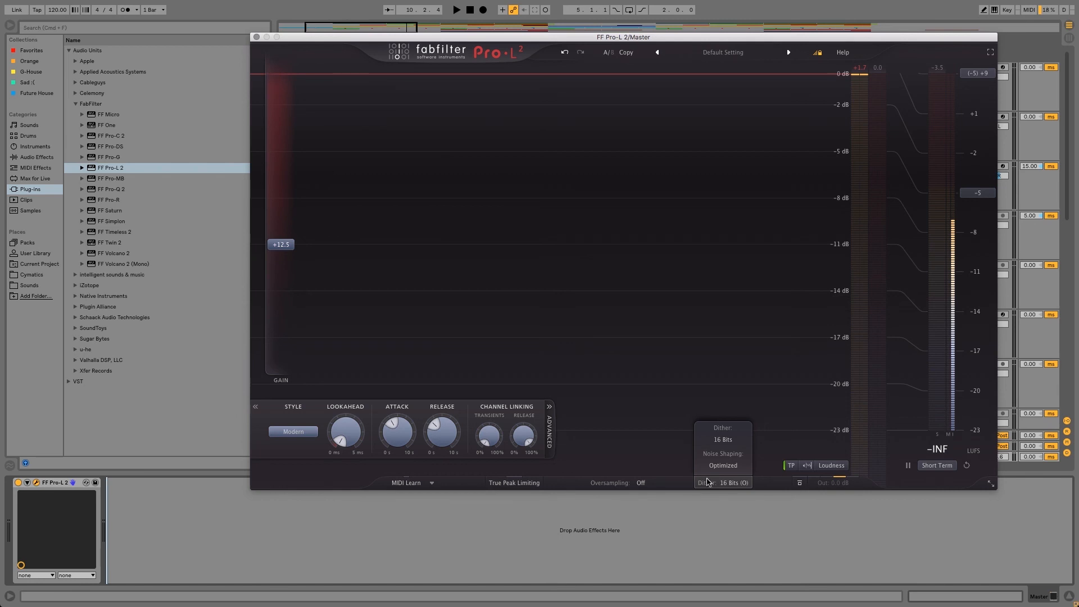
left_click(723, 467)
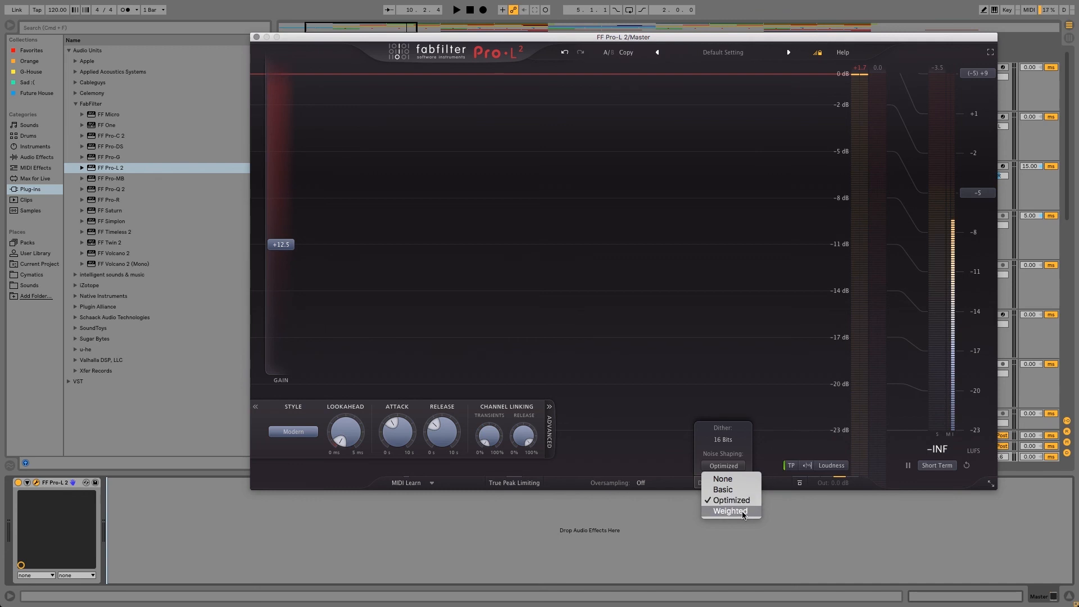
left_click(734, 456)
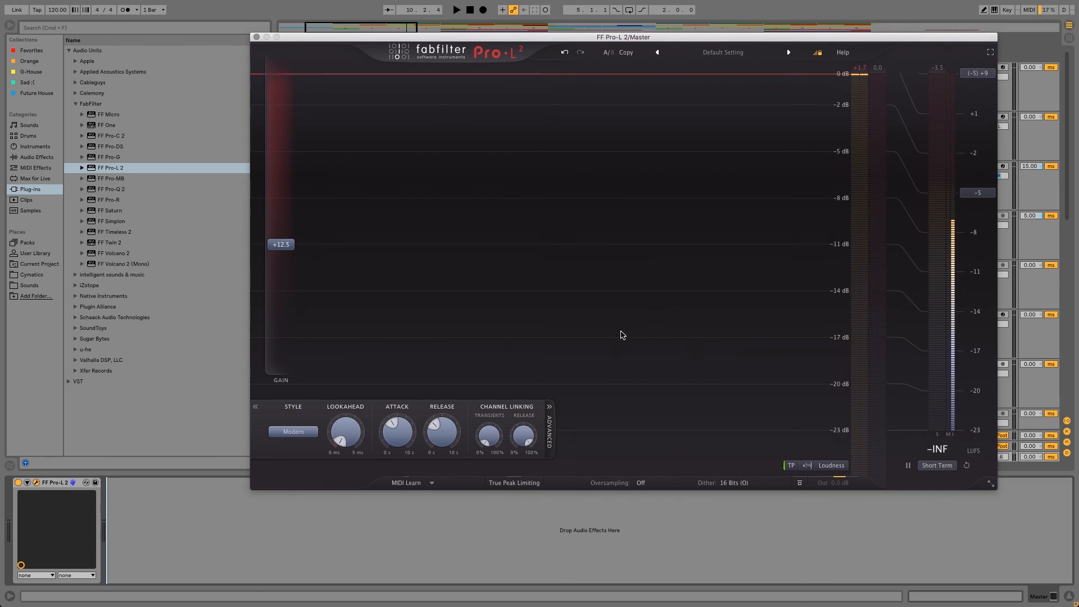
Lower the gain to about +12.05 dB during playback and shift the limiter window aside to uncover the track controls
key("space")
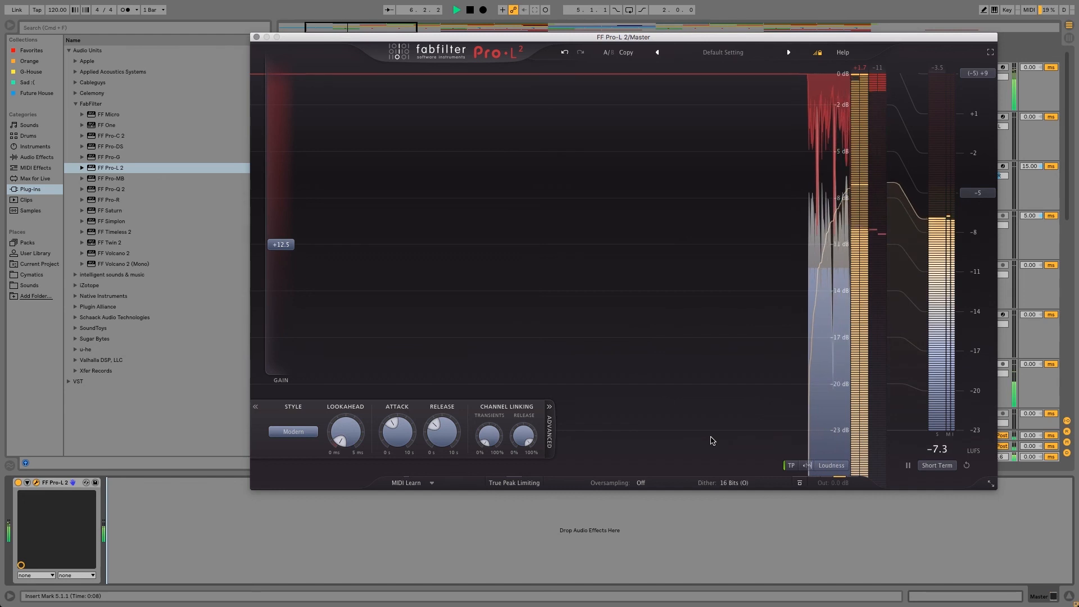
mouse_move(287, 252)
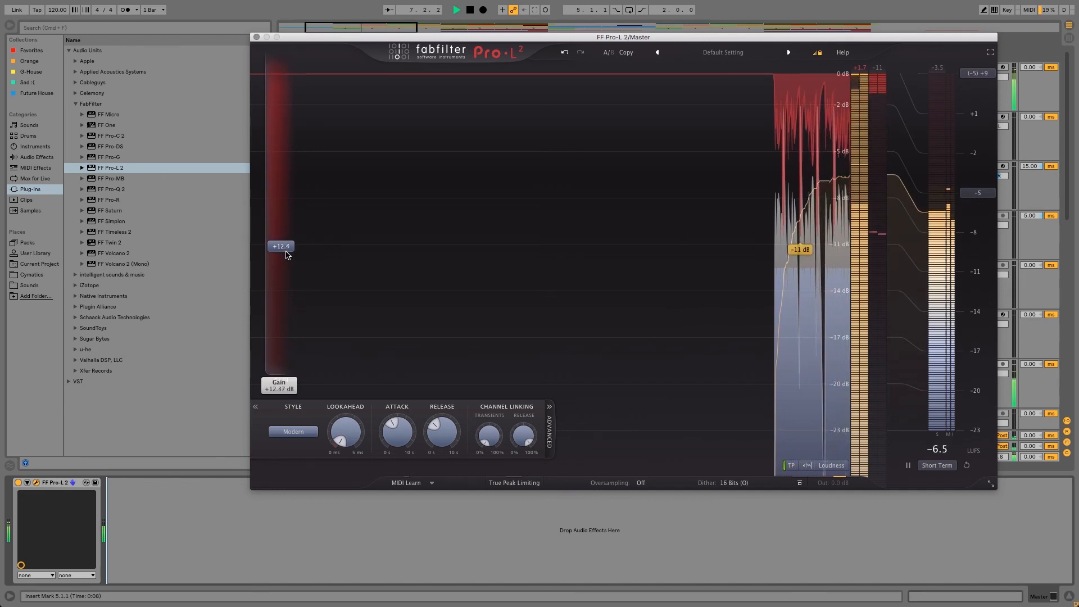
left_click_drag(287, 252, 286, 255)
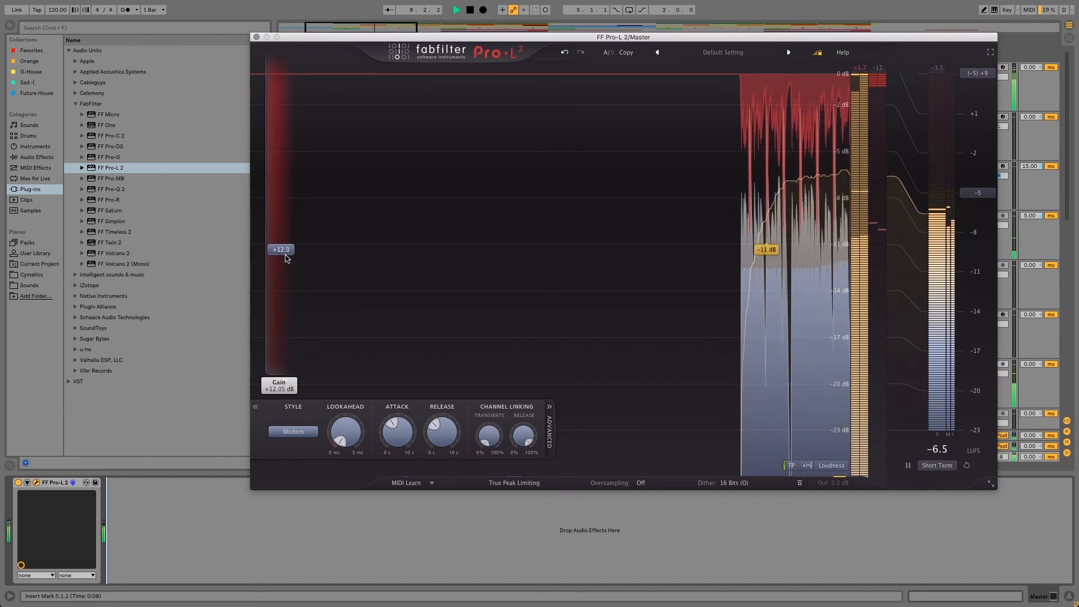
mouse_move(392, 430)
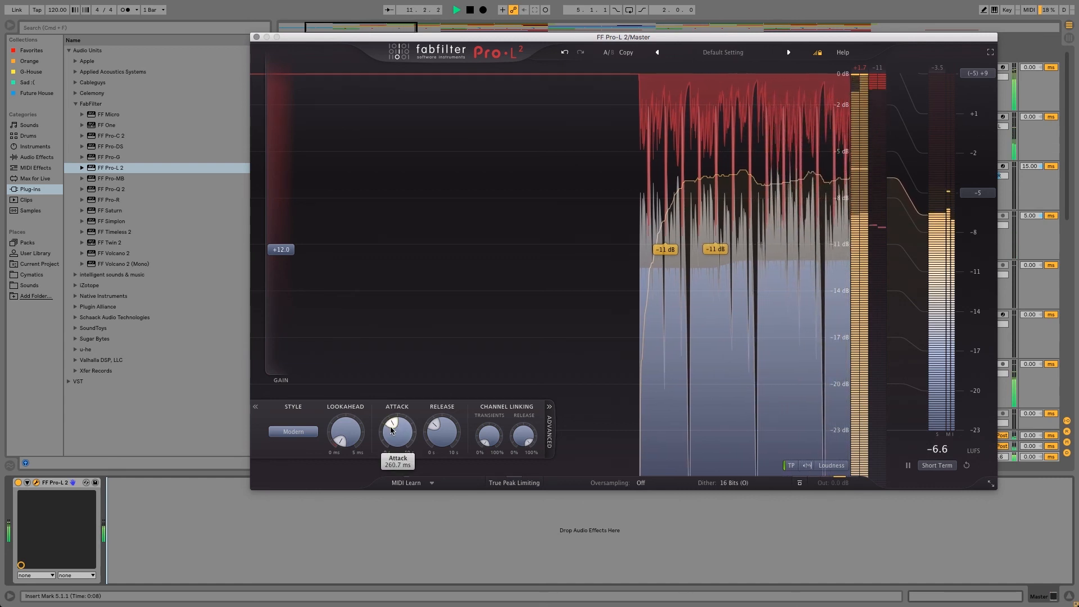
left_click_drag(668, 40, 581, 38)
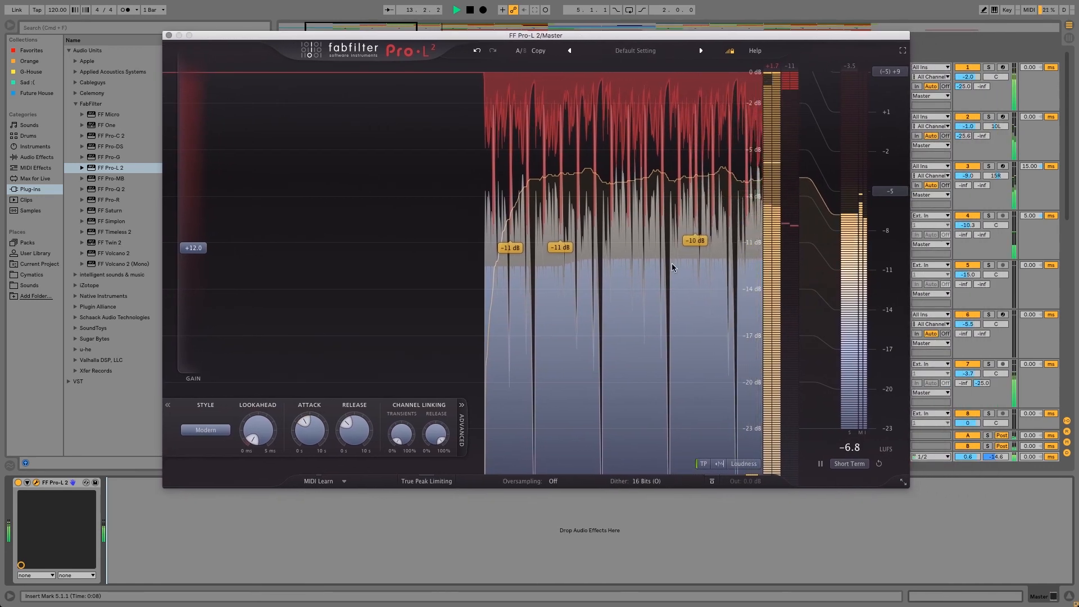
key("space")
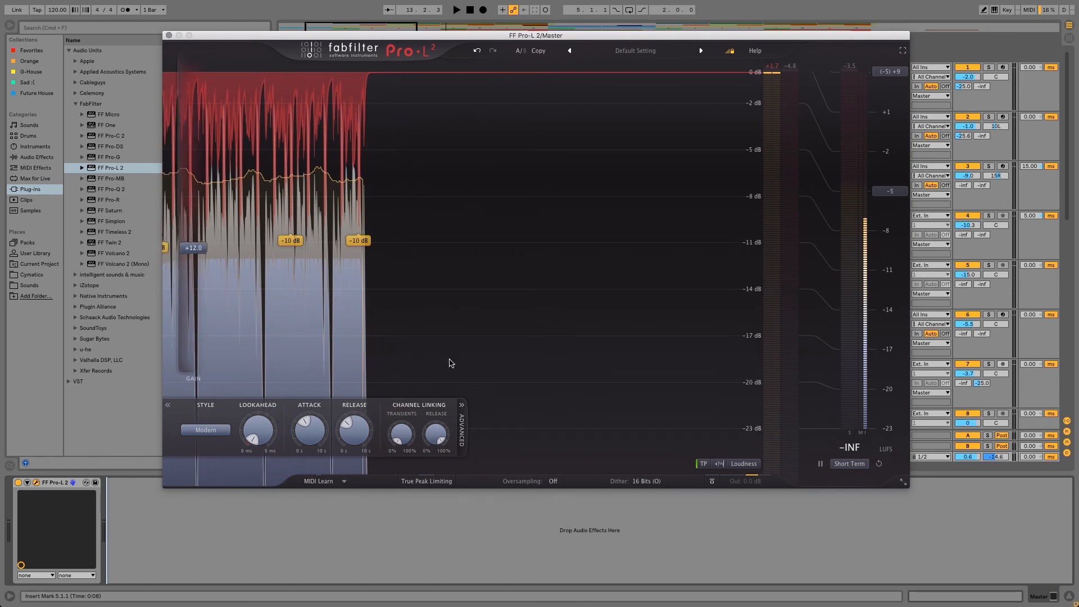
Disable unity gain in the limiter's output options and switch to the Session view showing the master track's fader
mouse_move(747, 481)
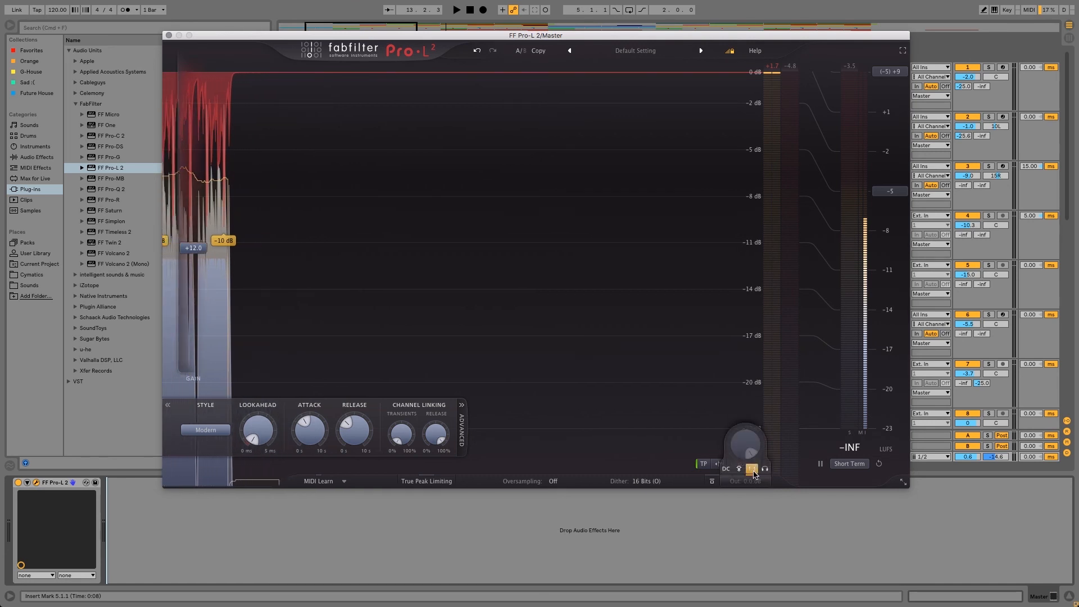
left_click(754, 471)
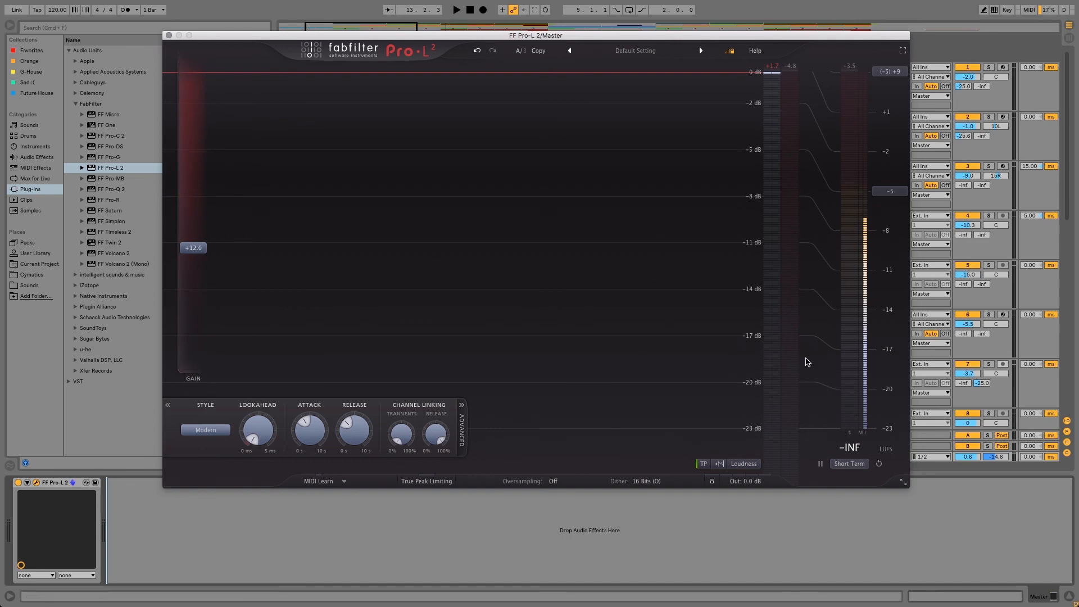
left_click(1069, 39)
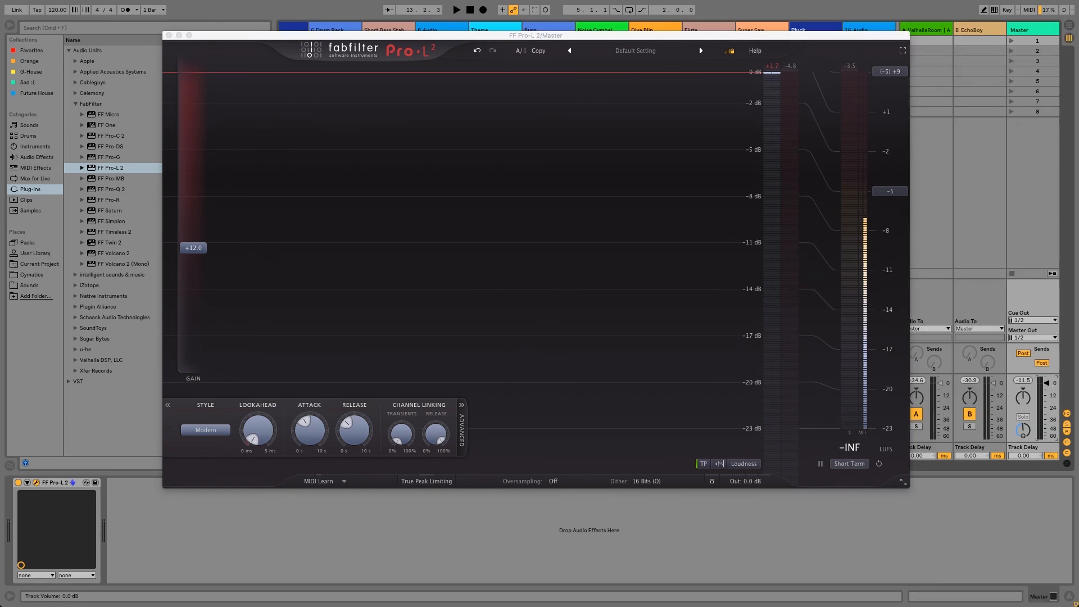
Lengthen the attack to about 509.9 ms while checking the limiter and master levels during playback
key("space")
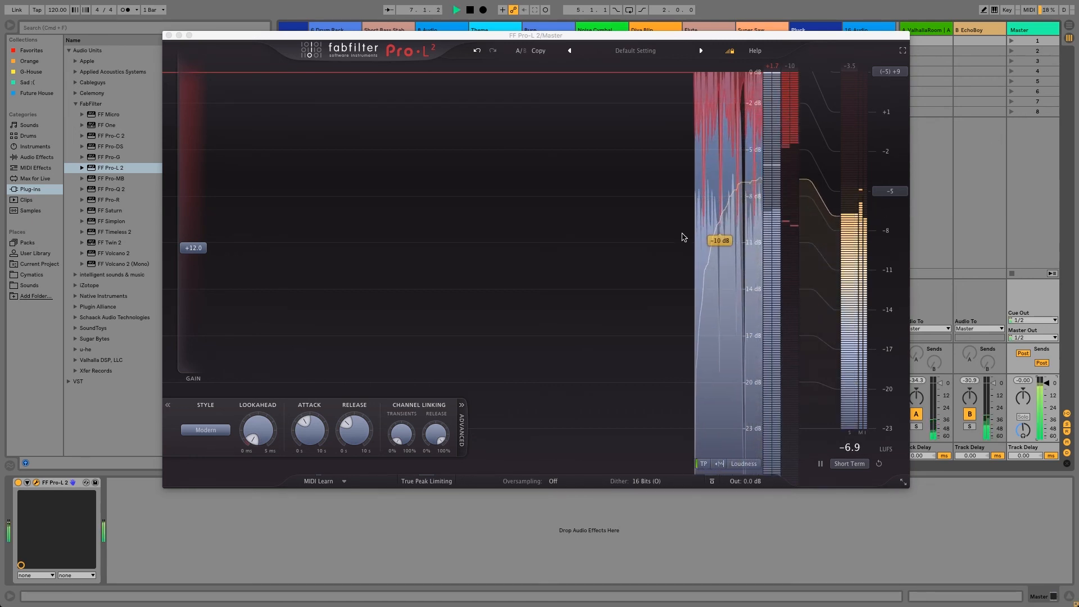
mouse_move(195, 260)
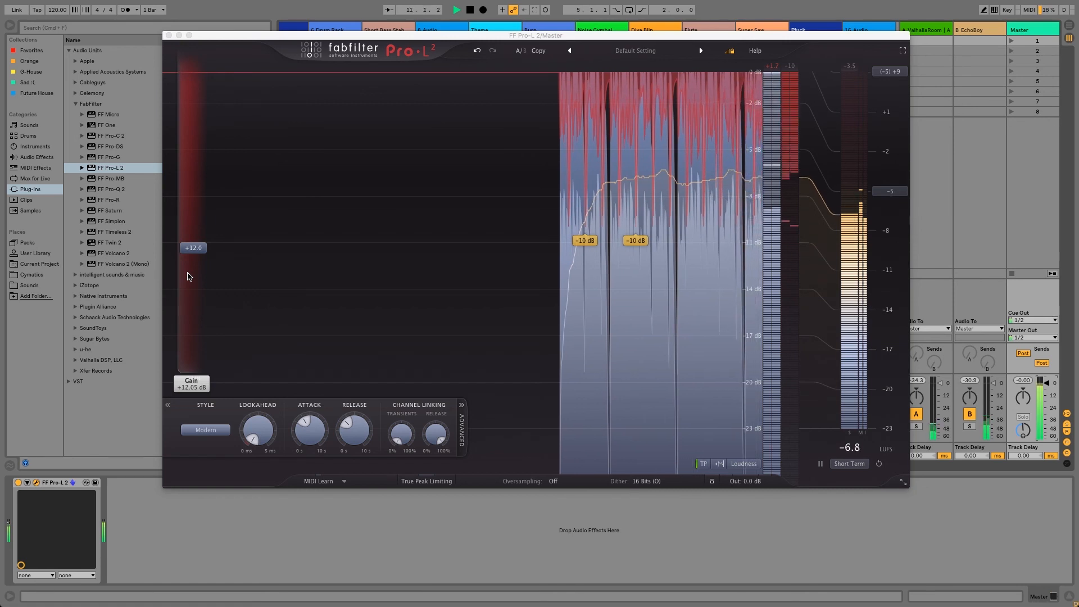
mouse_move(308, 441)
left_mouse_down()
mouse_move(307, 454)
mouse_move(308, 438)
left_mouse_up()
key("space")
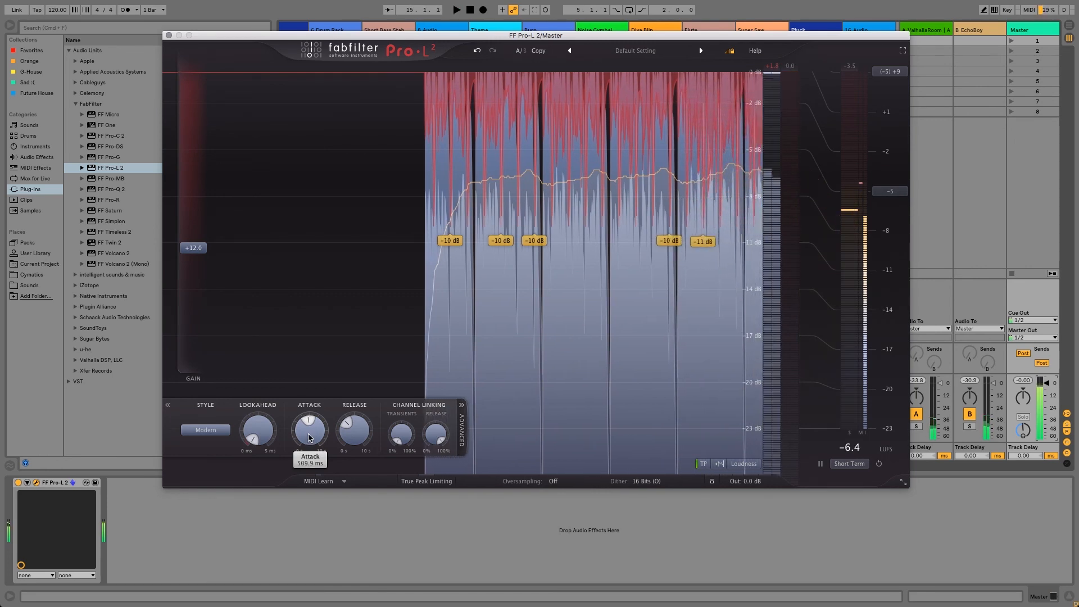